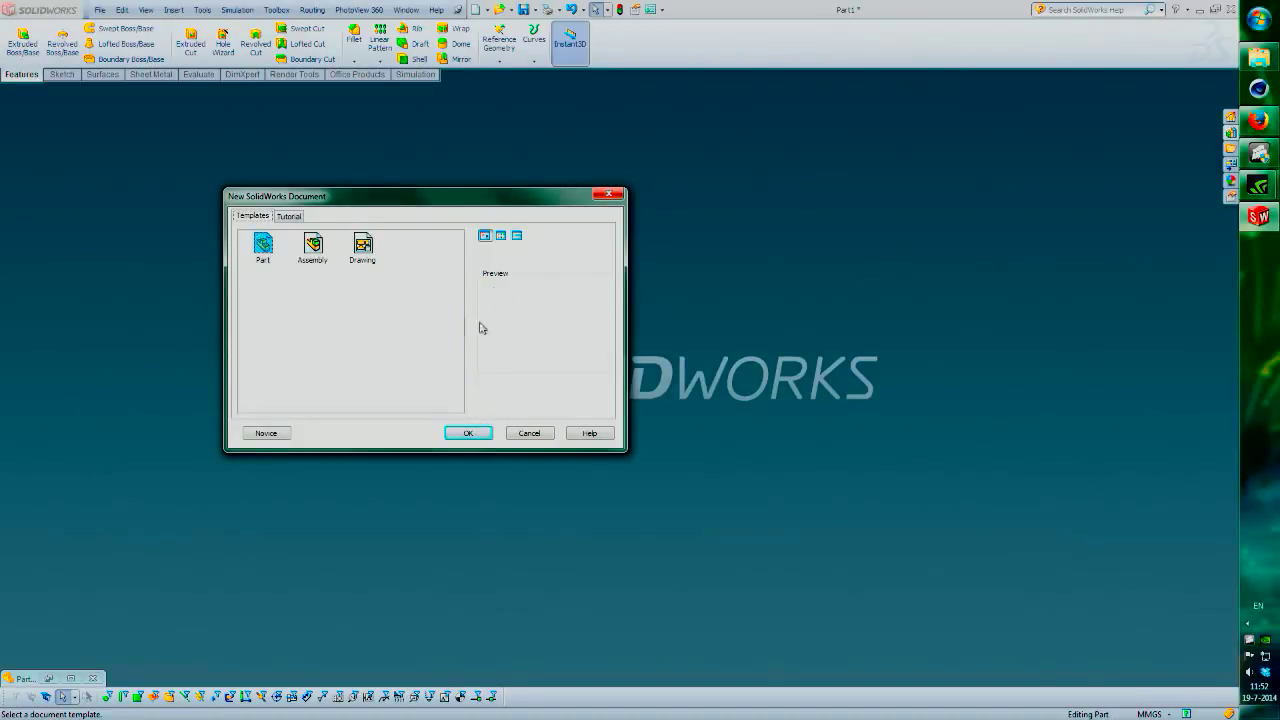
Create a new part document and pick its Top Plane as the sketching plane
click(476, 429)
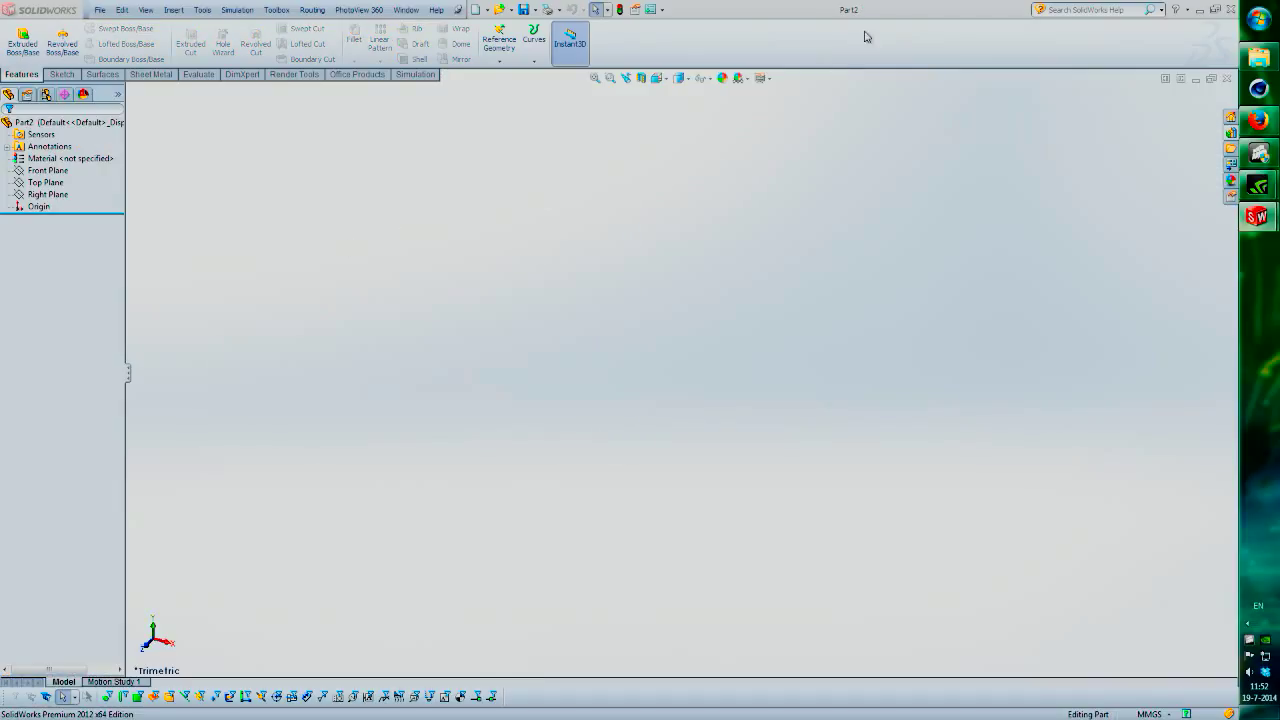
click(40, 184)
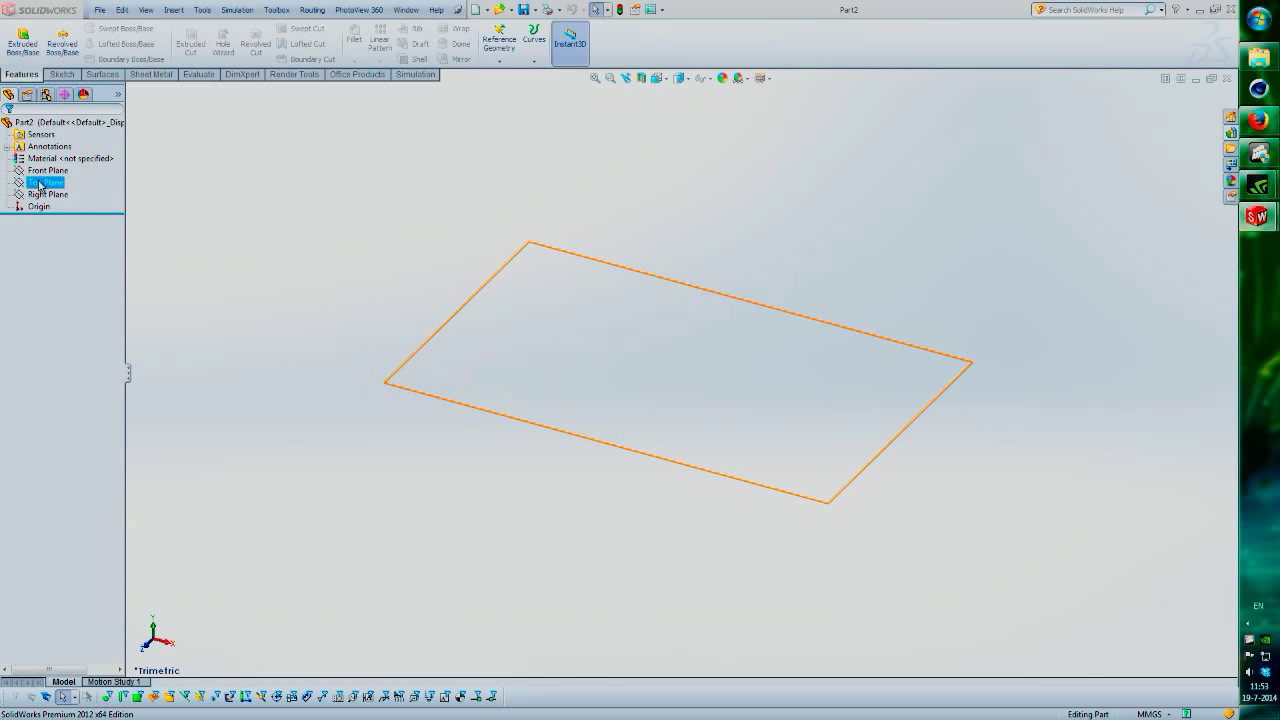
Start a Top Plane sketch and draw a short vertical line up from the origin and a long one beside it
click(50, 166)
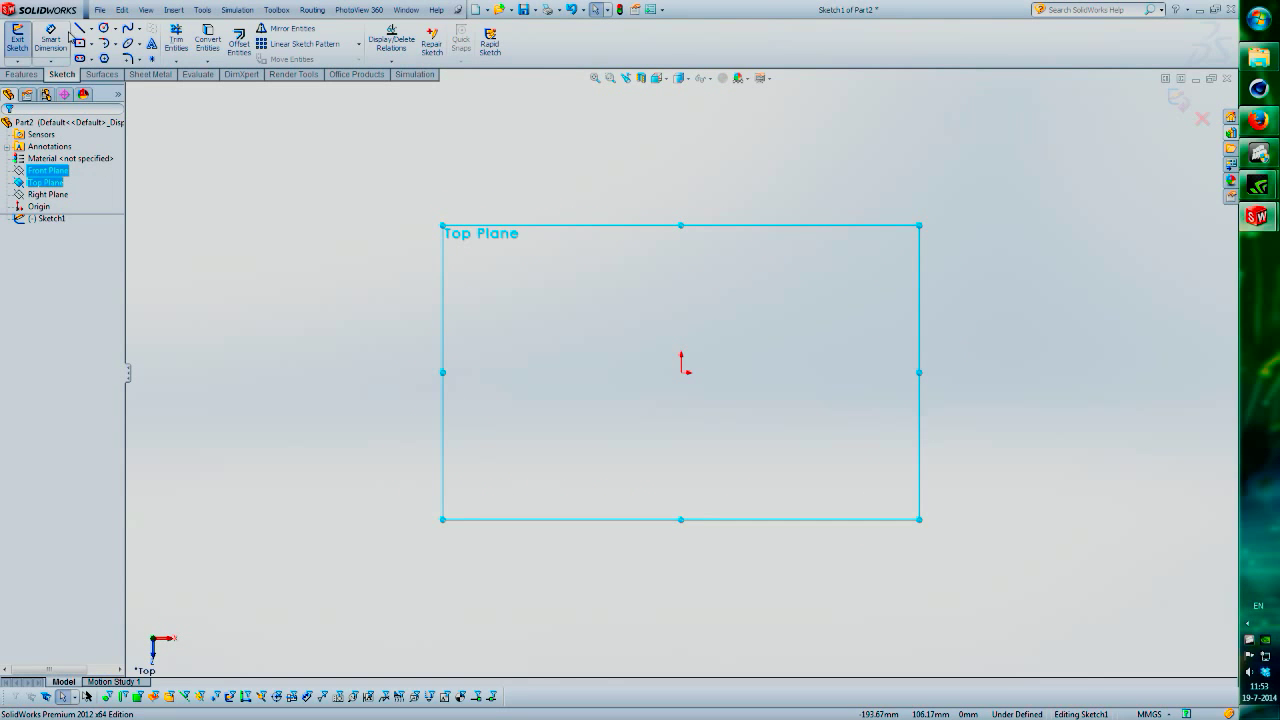
click(79, 29)
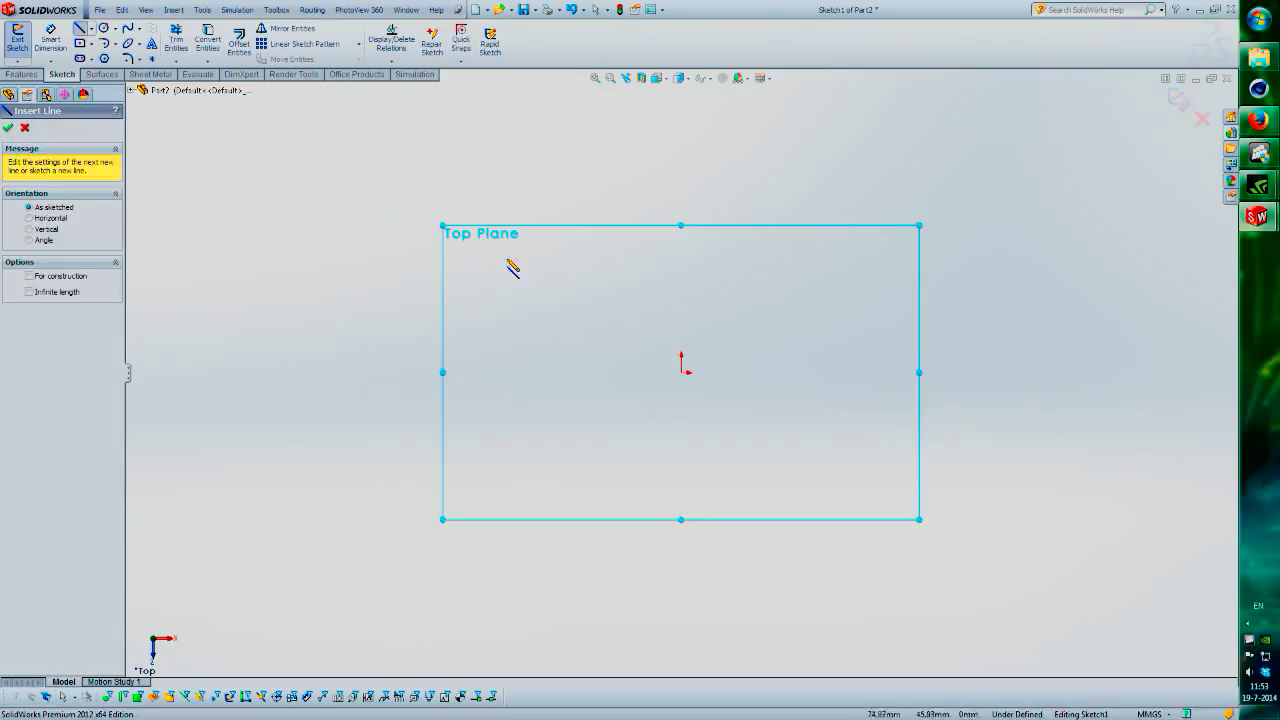
click(681, 375)
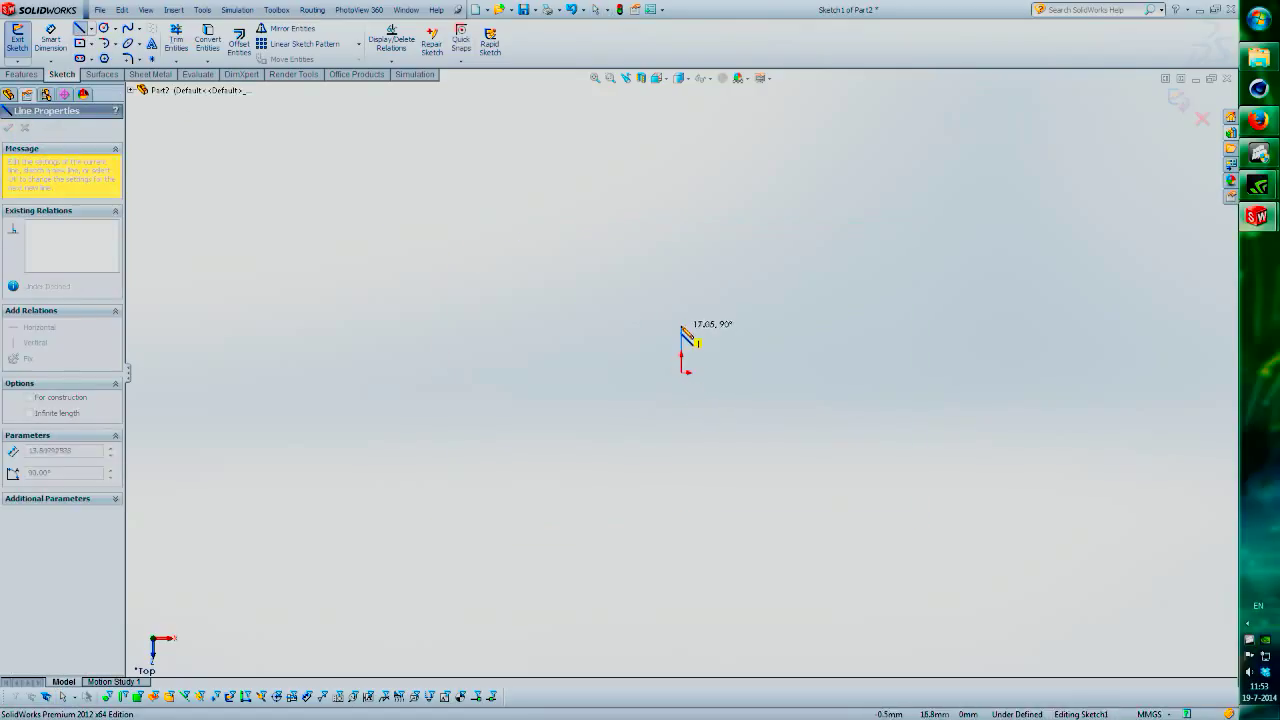
click(681, 318)
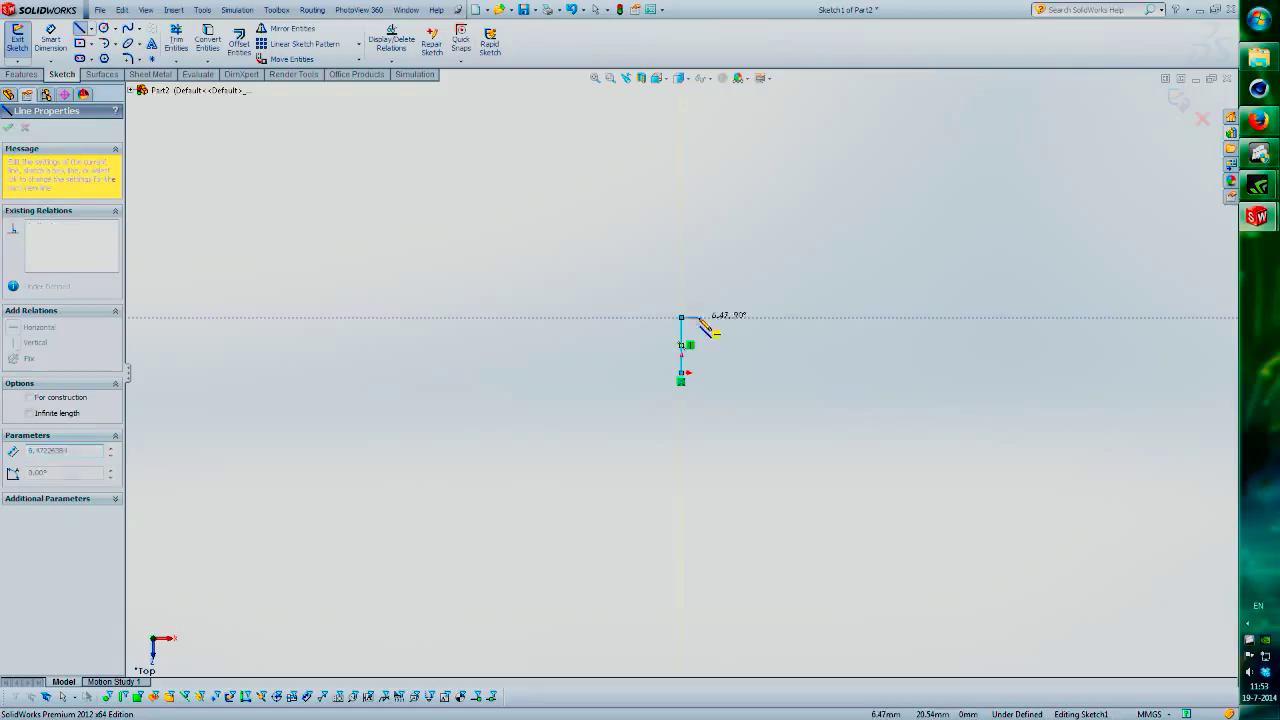
key(Escape)
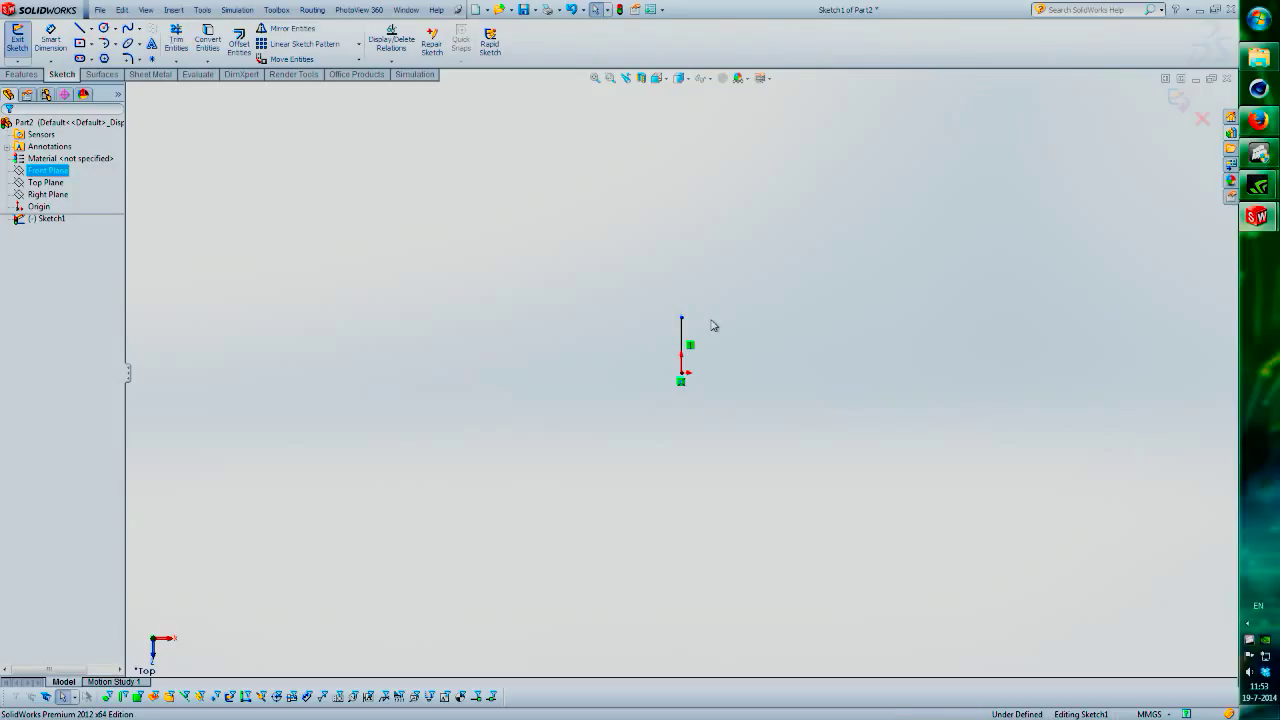
key(l)
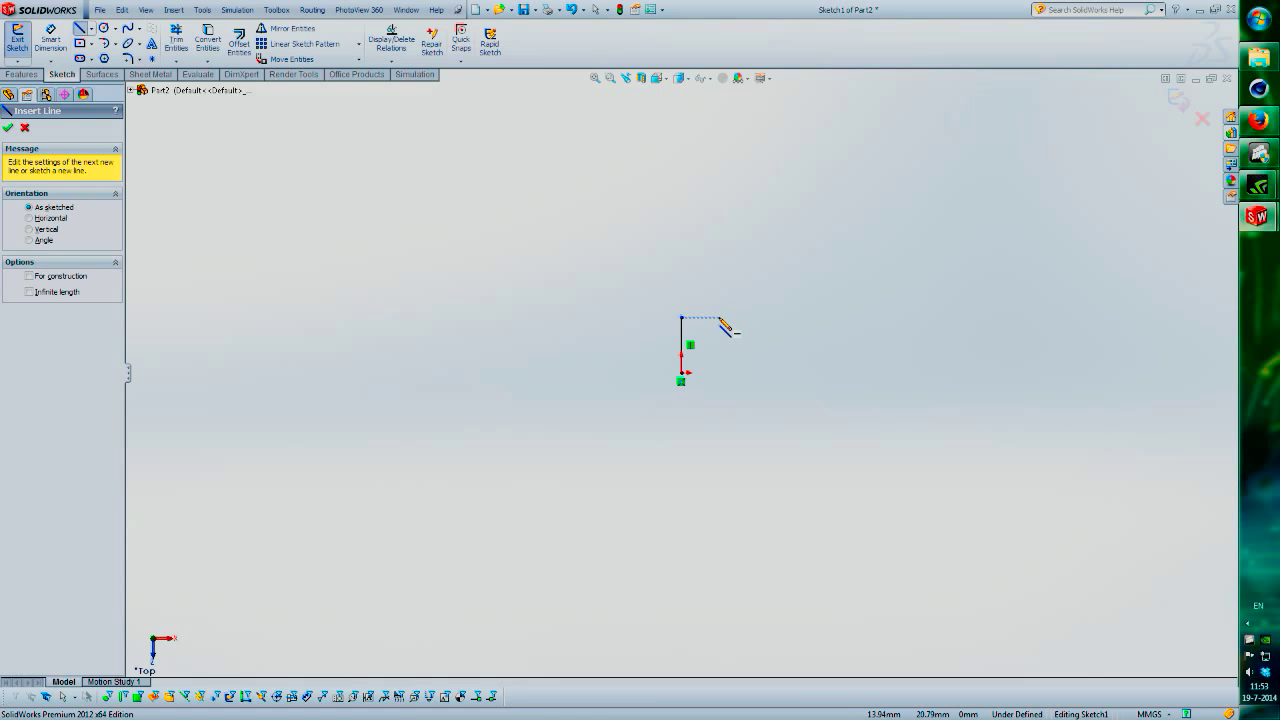
click(720, 320)
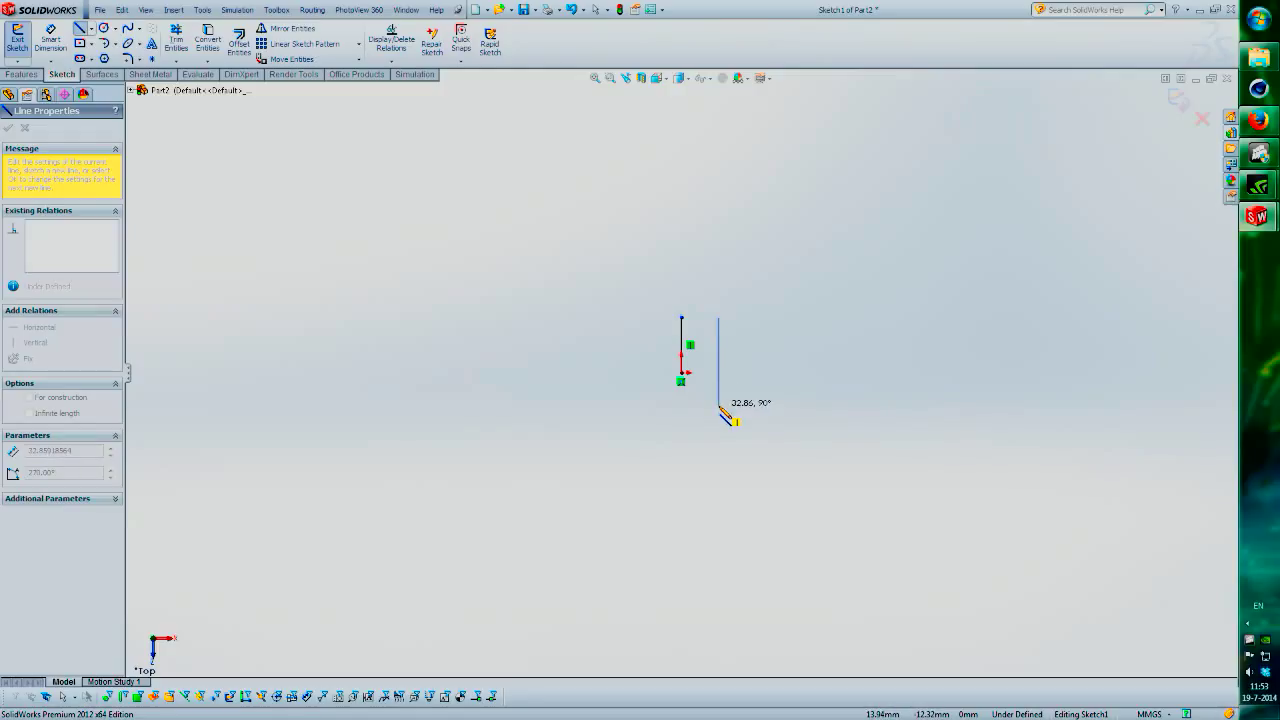
click(719, 426)
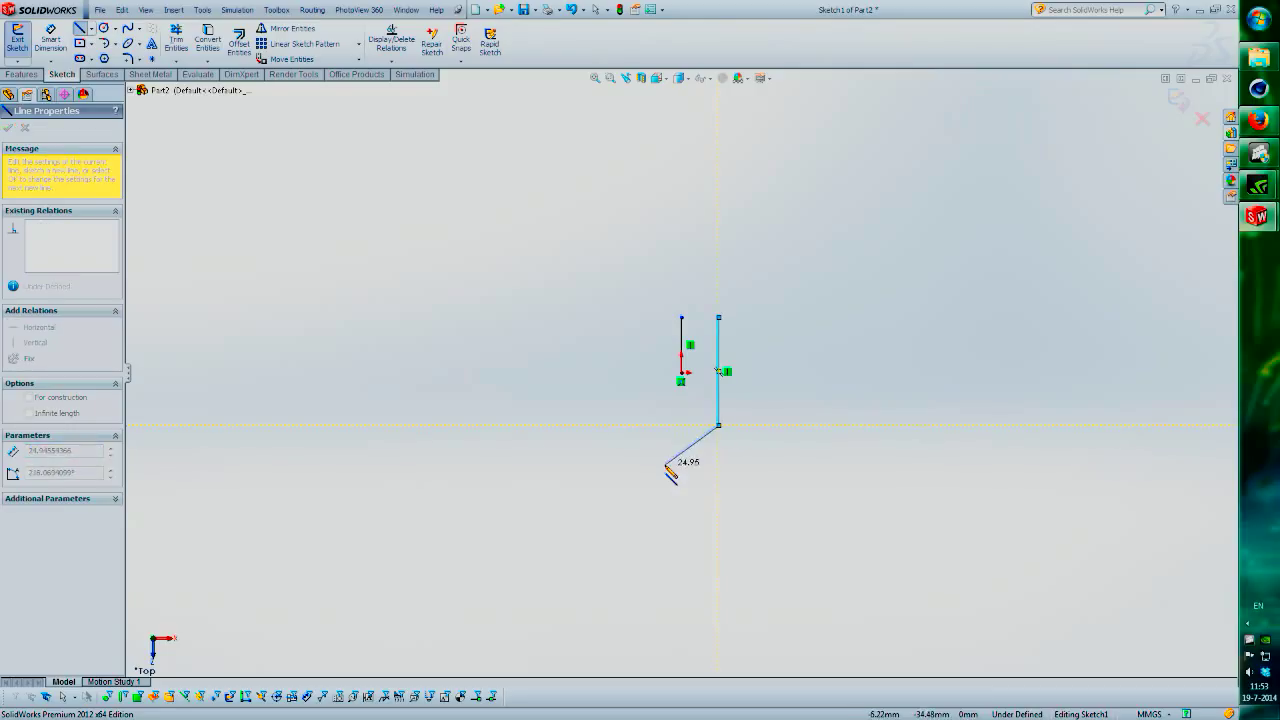
key(Escape)
Draw the inner left vertical line and a short inner line near the top
key(l)
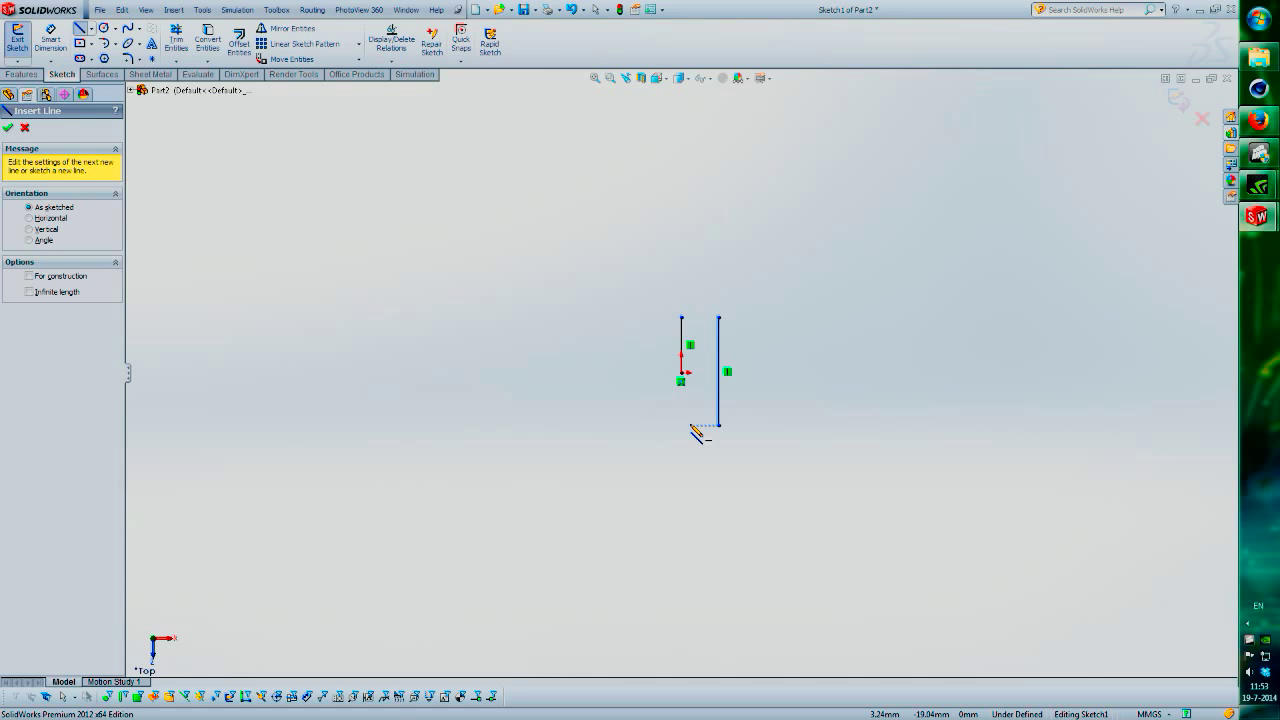
click(690, 426)
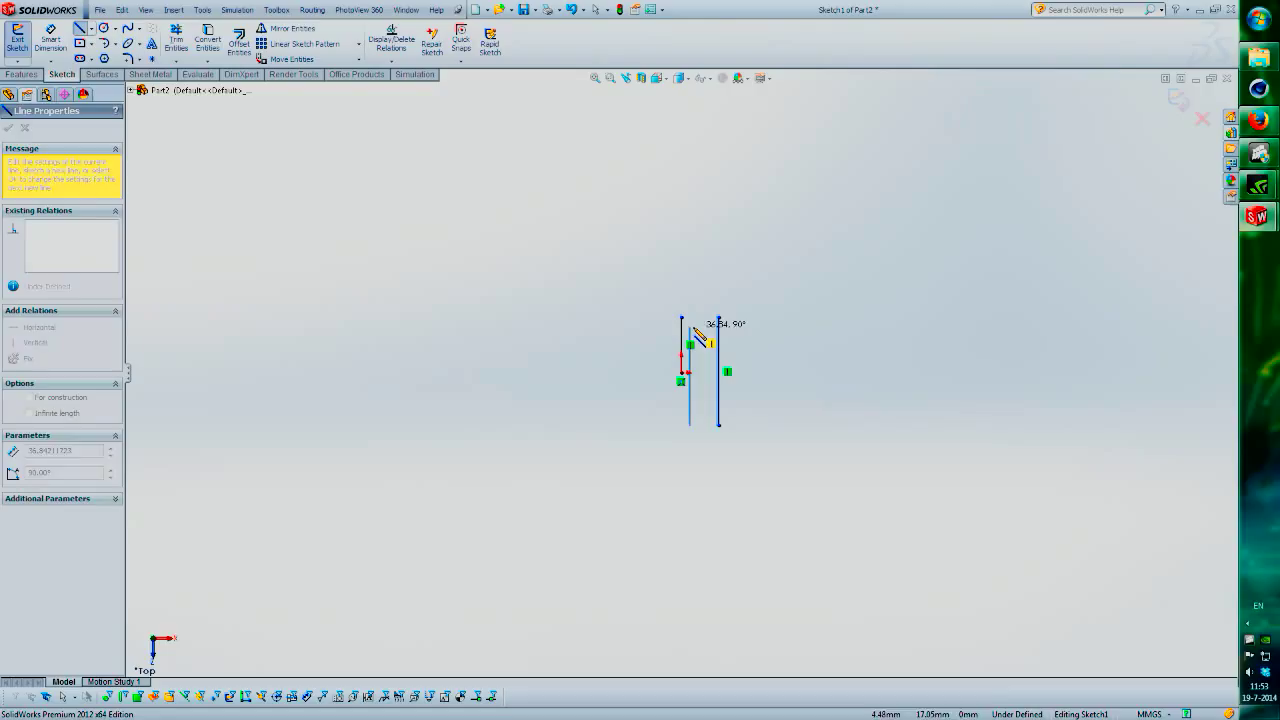
click(700, 330)
key(Escape)
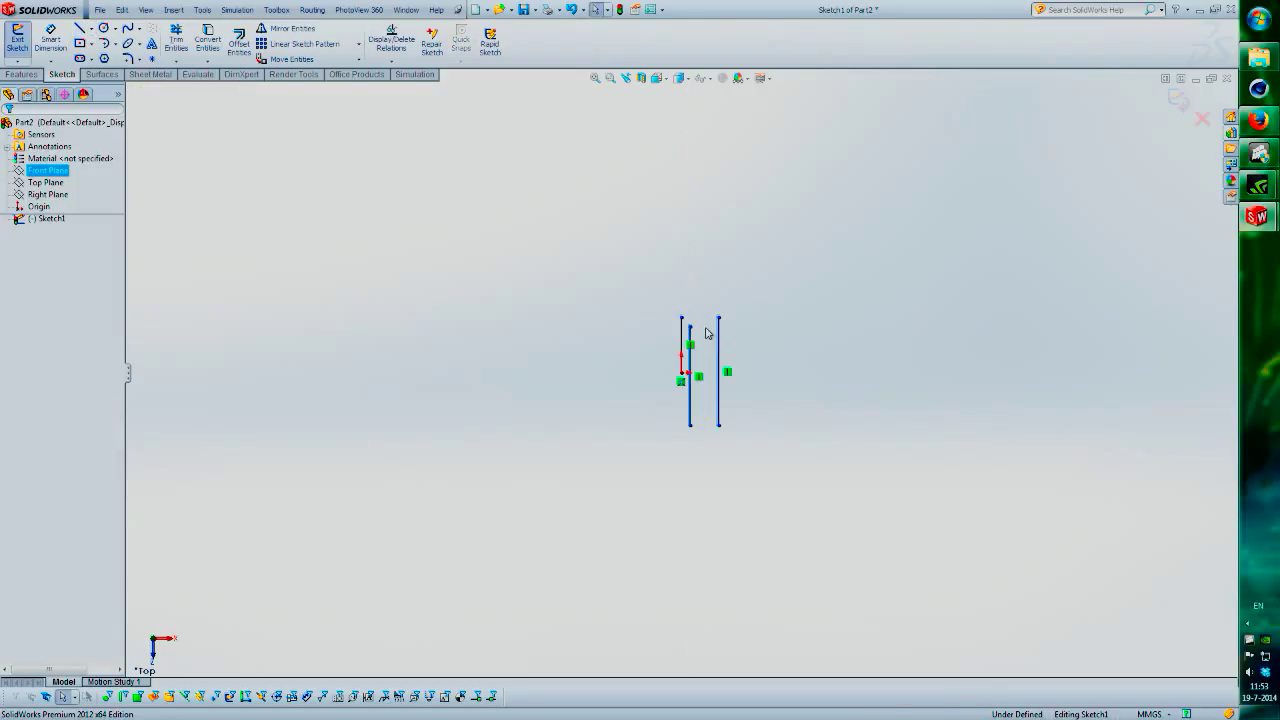
key(l)
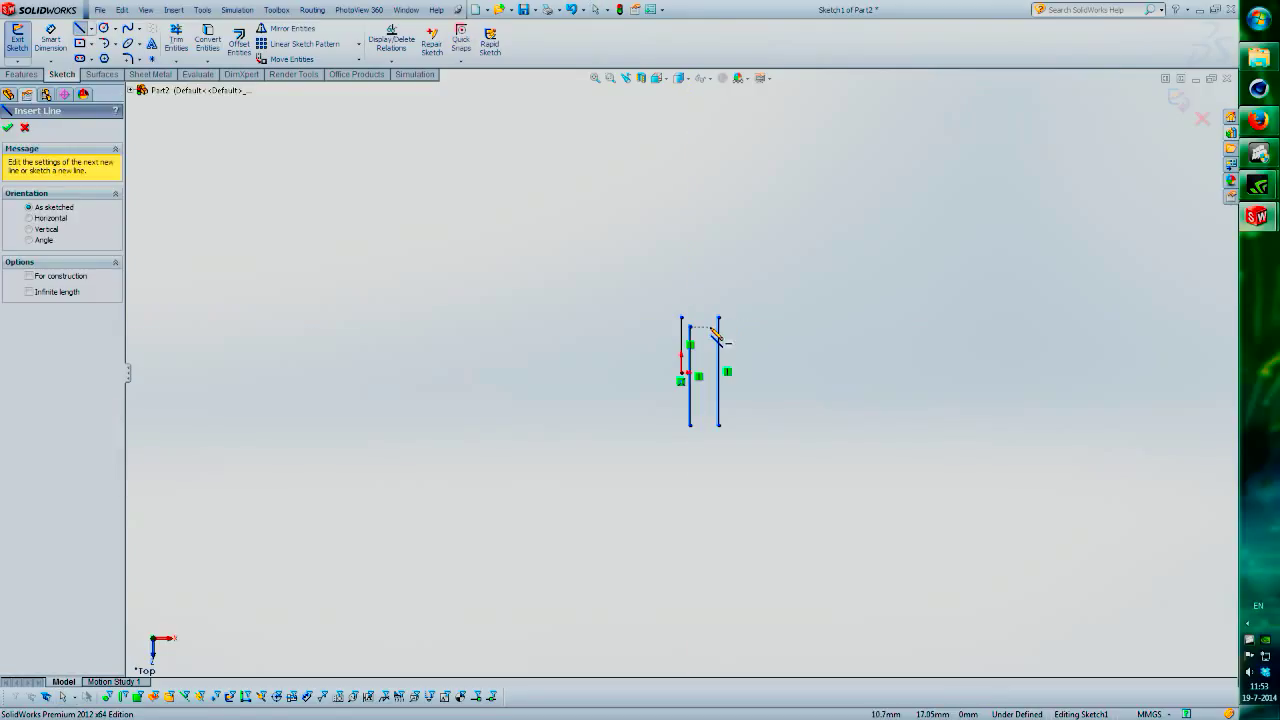
click(711, 328)
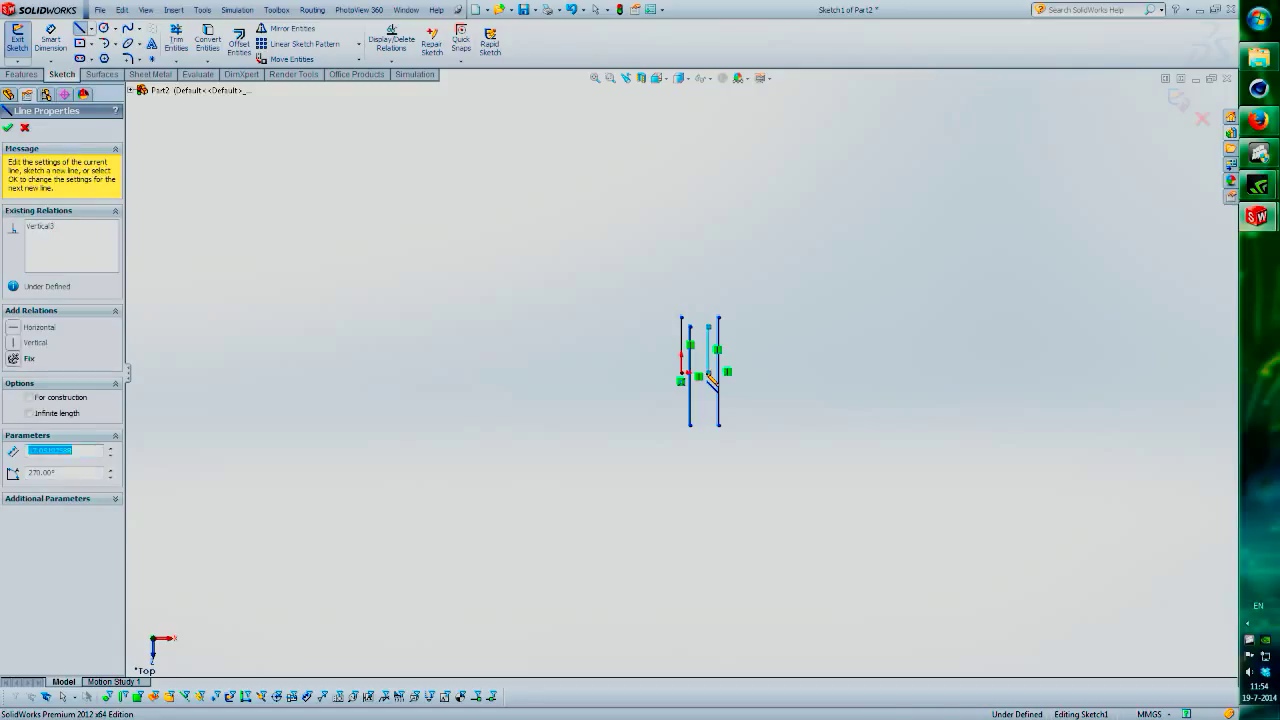
key(Escape)
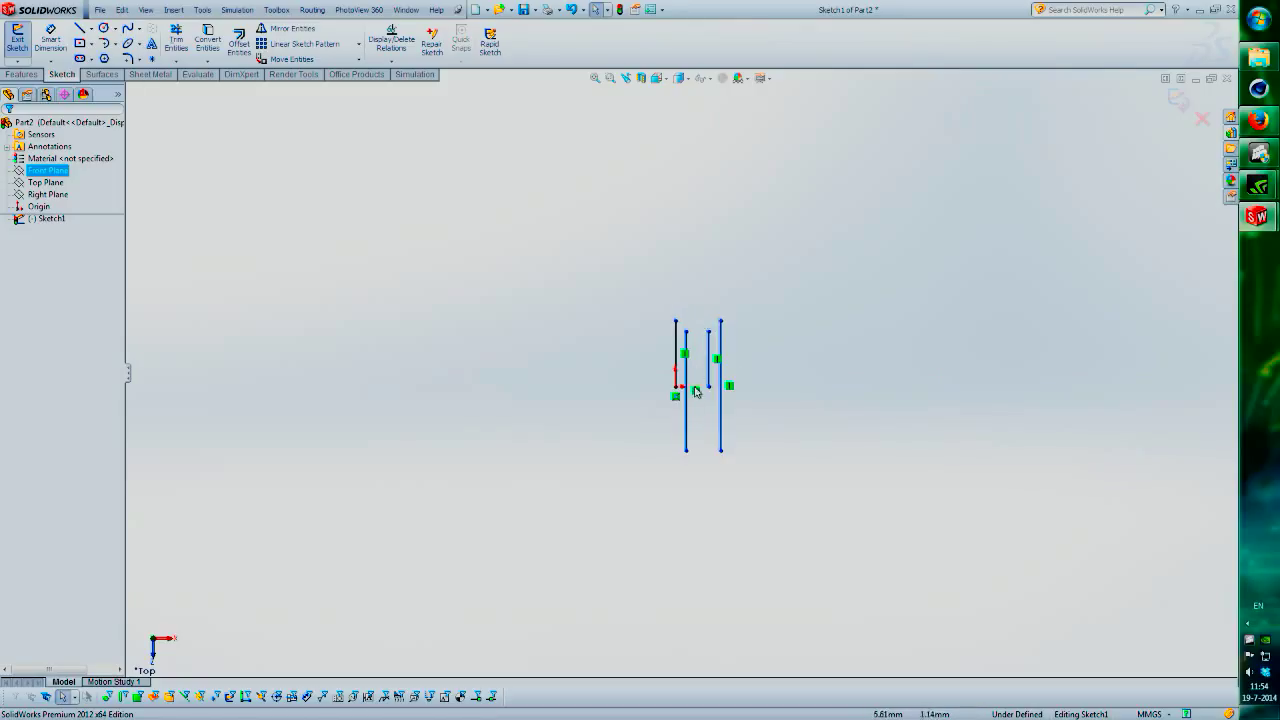
Join the outer lines with a top tangent arc and the inner lines with an inner top arc
scroll(705, 328, down, 6)
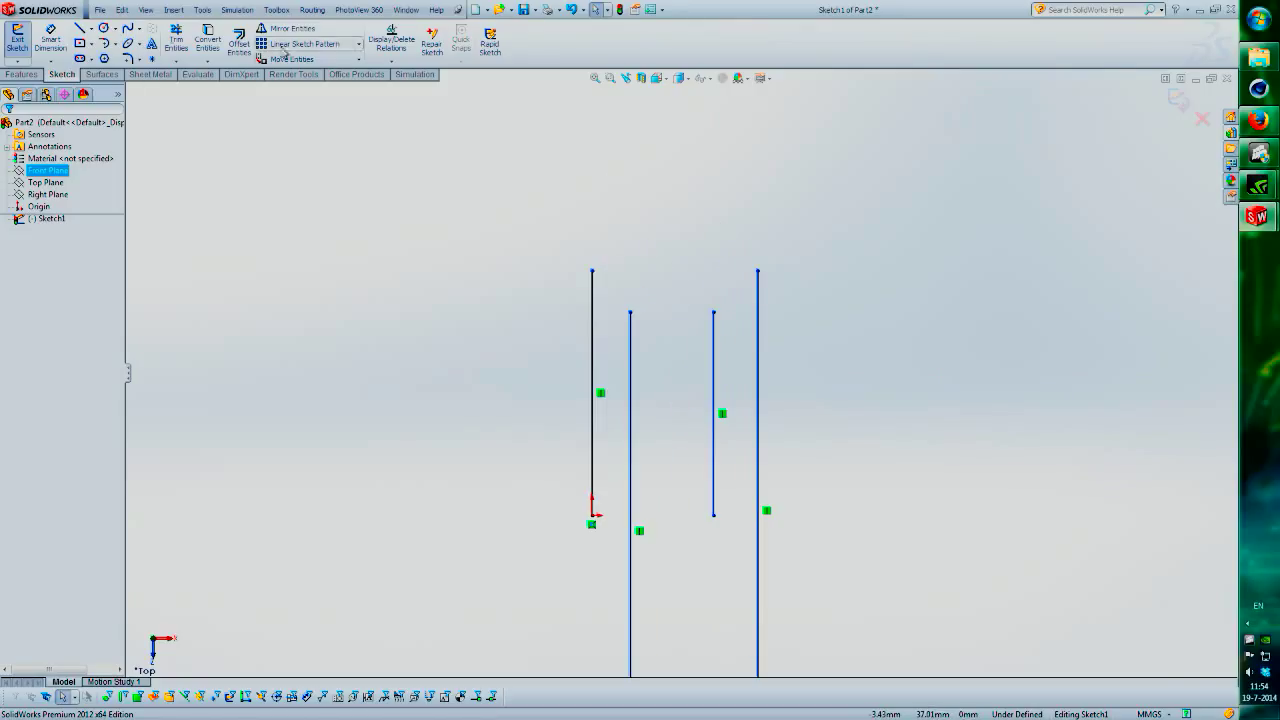
click(116, 45)
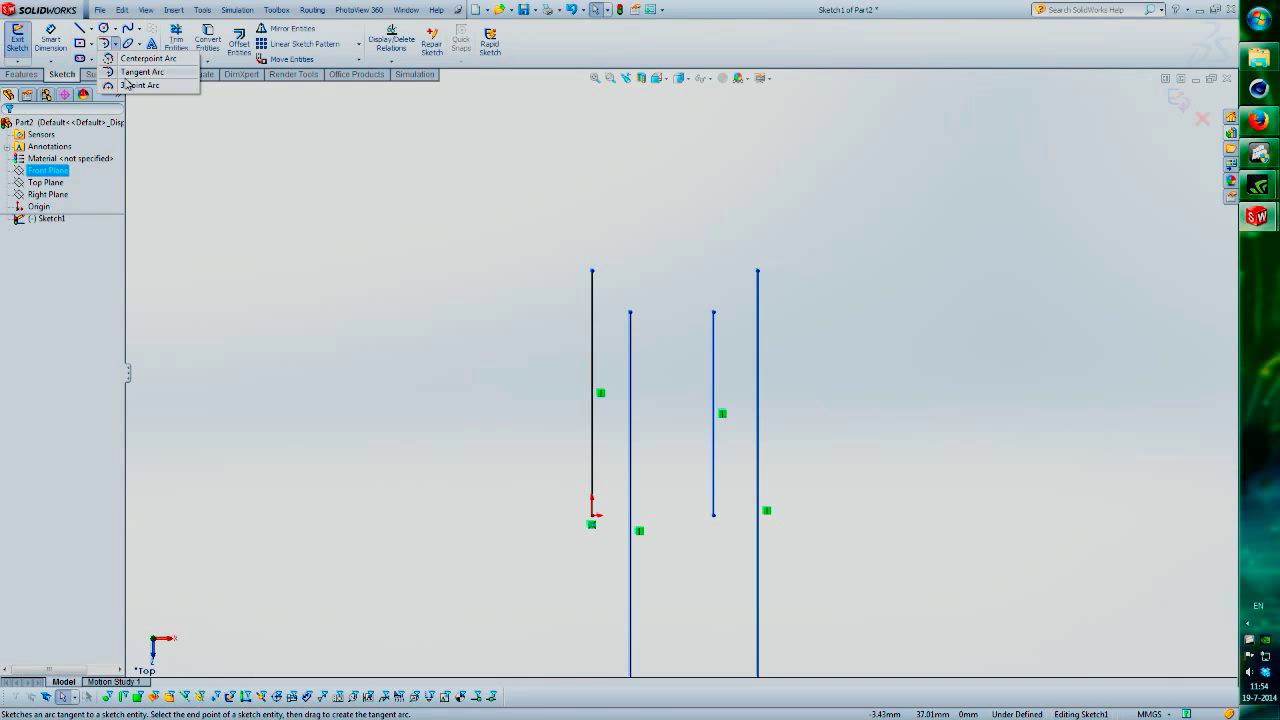
click(132, 74)
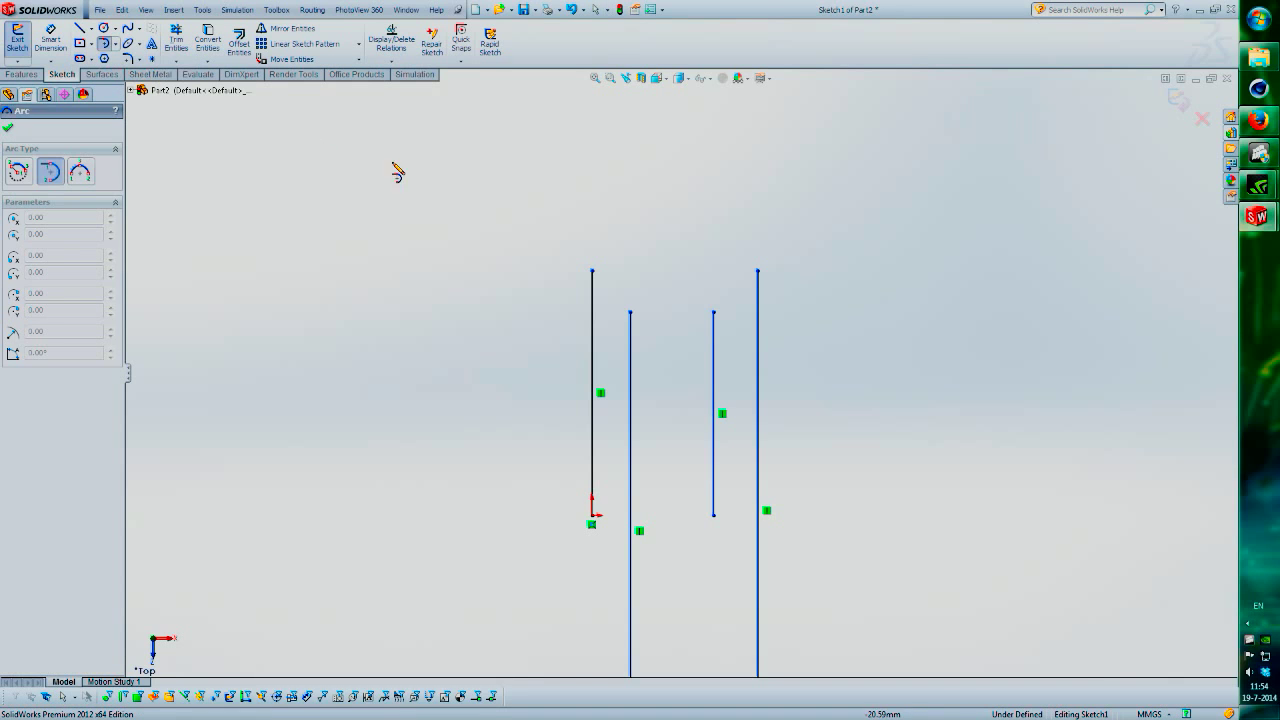
click(593, 270)
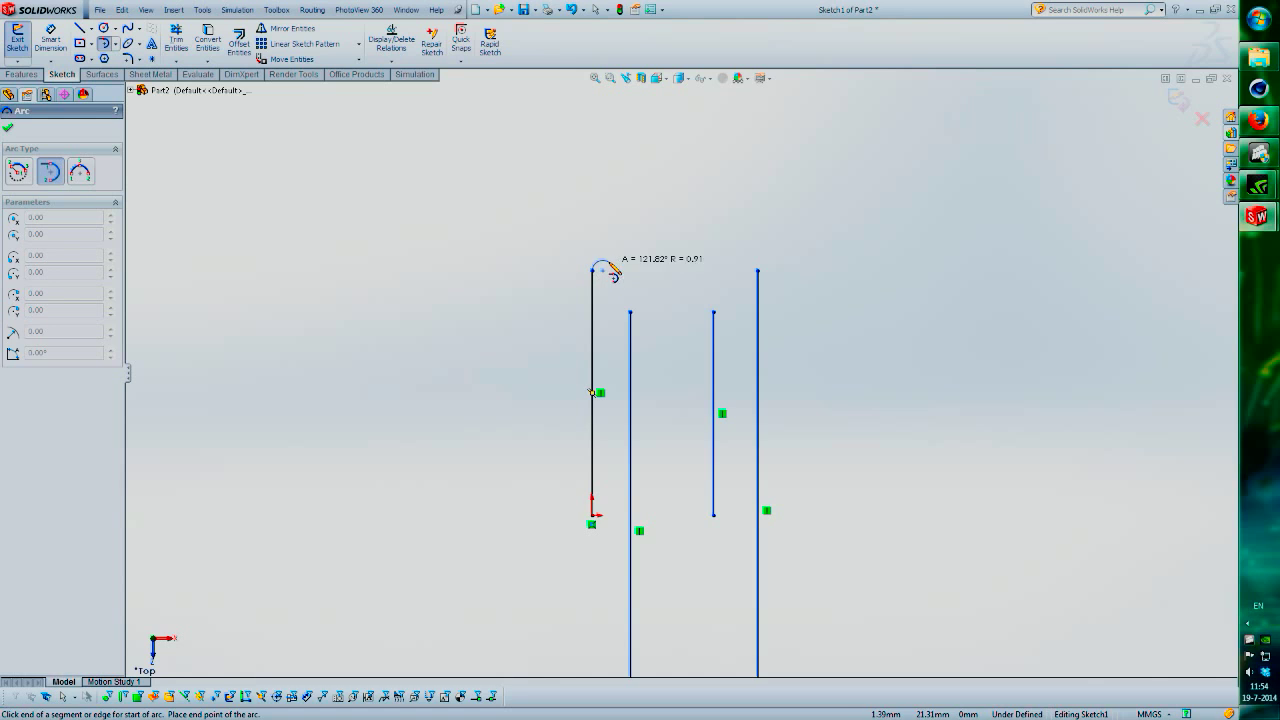
click(758, 270)
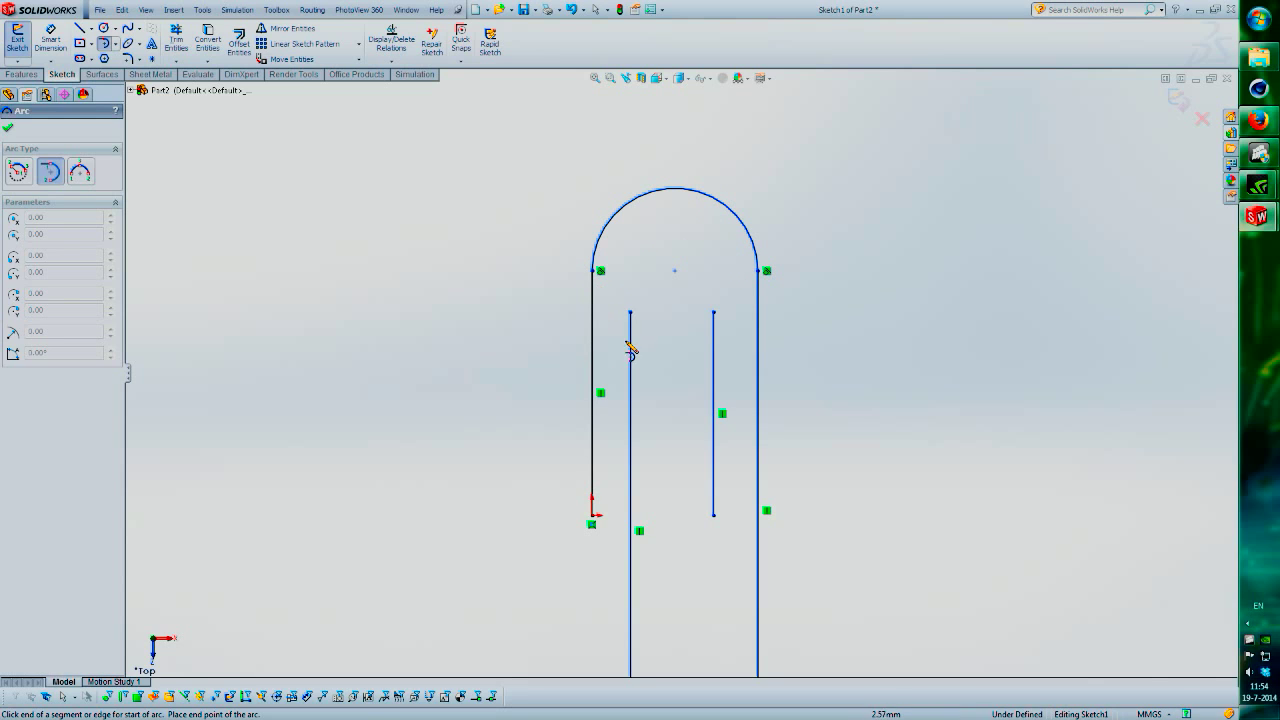
click(630, 313)
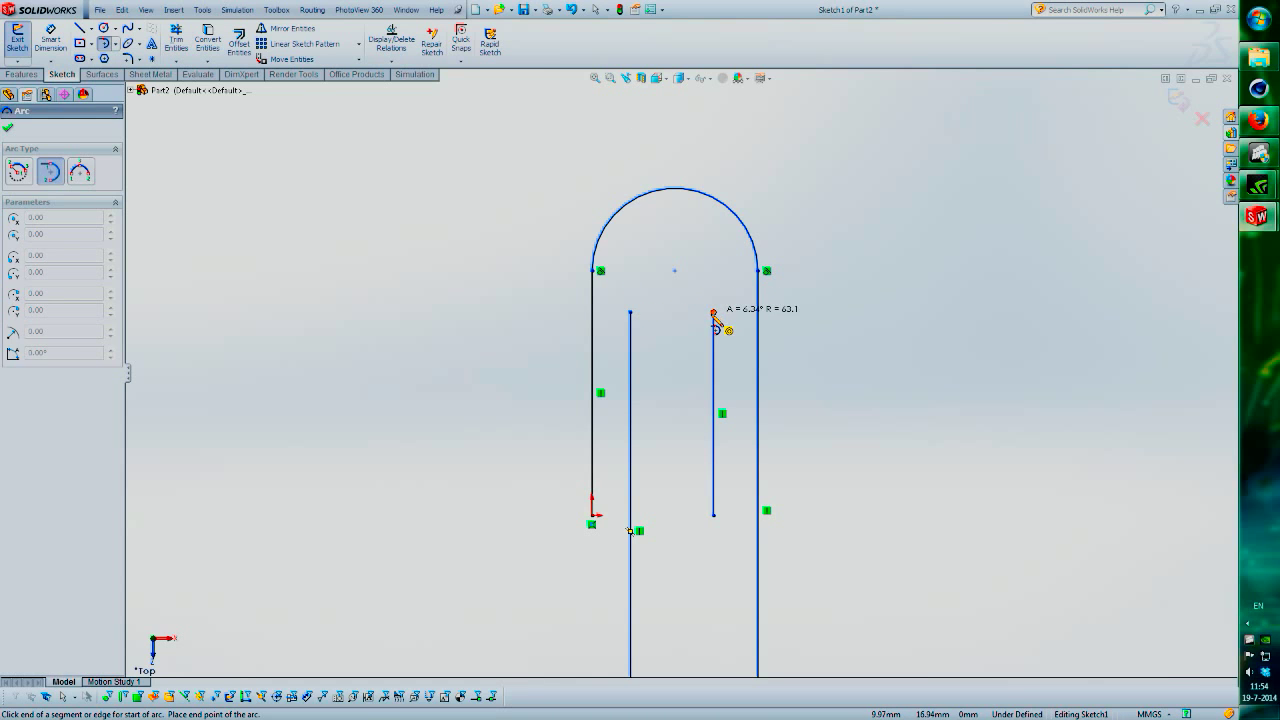
click(713, 310)
click(631, 313)
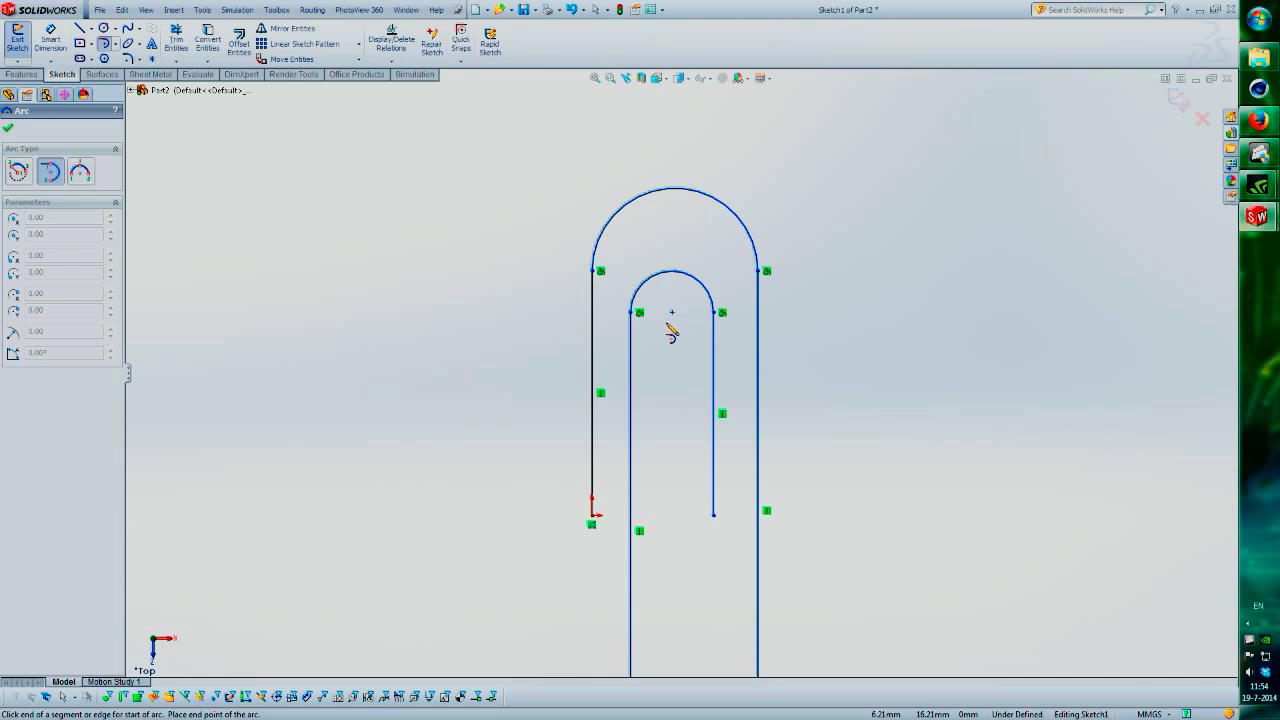
key(Escape)
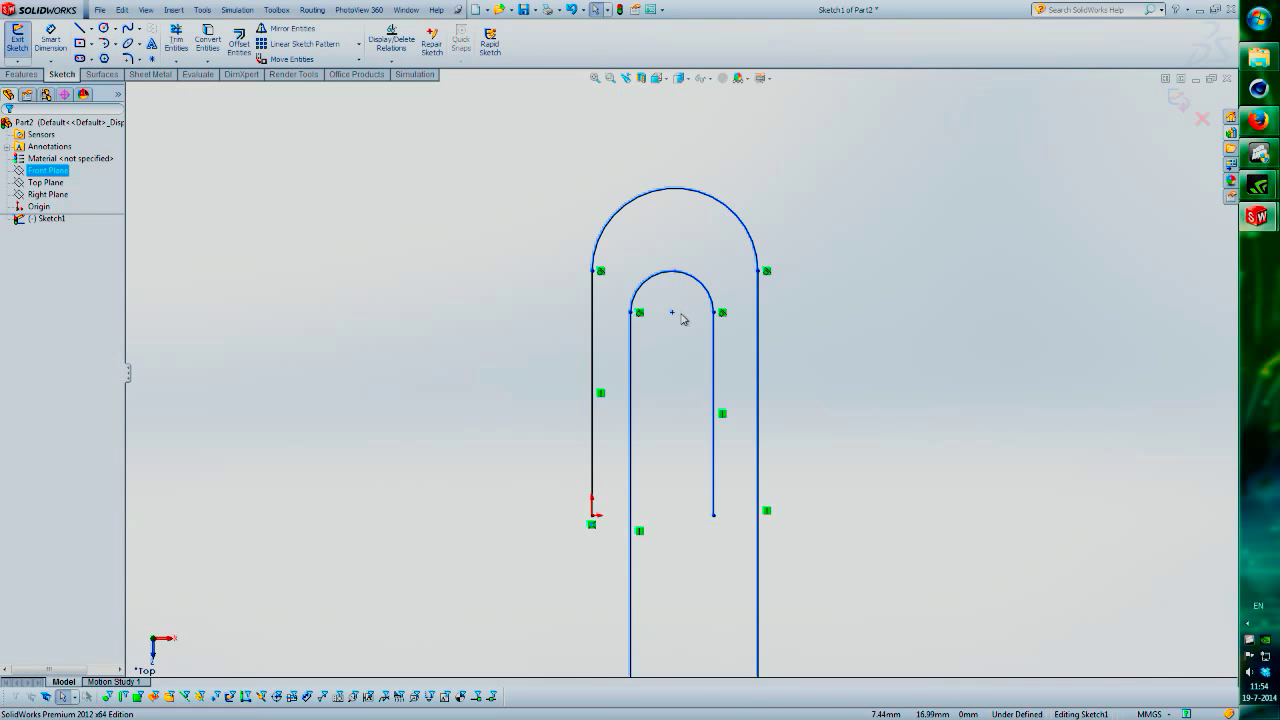
Close the bottom of the loop with a tangent arc between the lower line ends
scroll(682, 325, up, 4)
scroll(675, 538, down, 4)
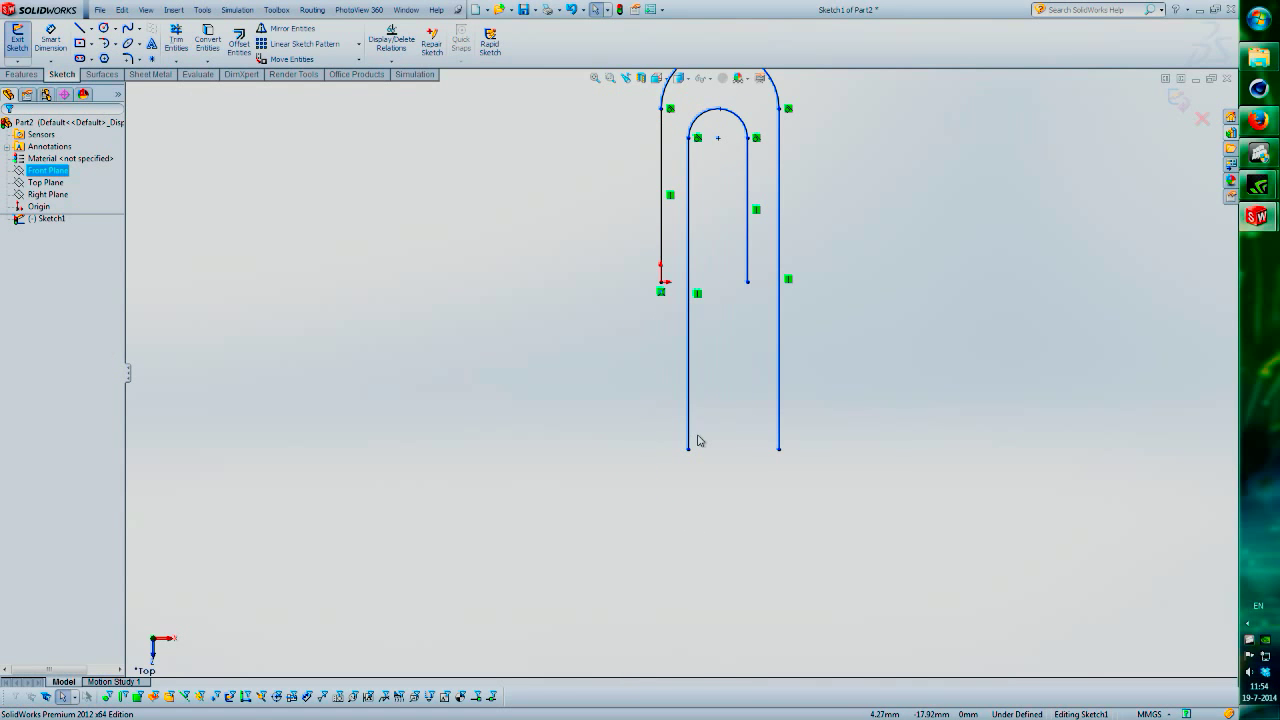
key(Return)
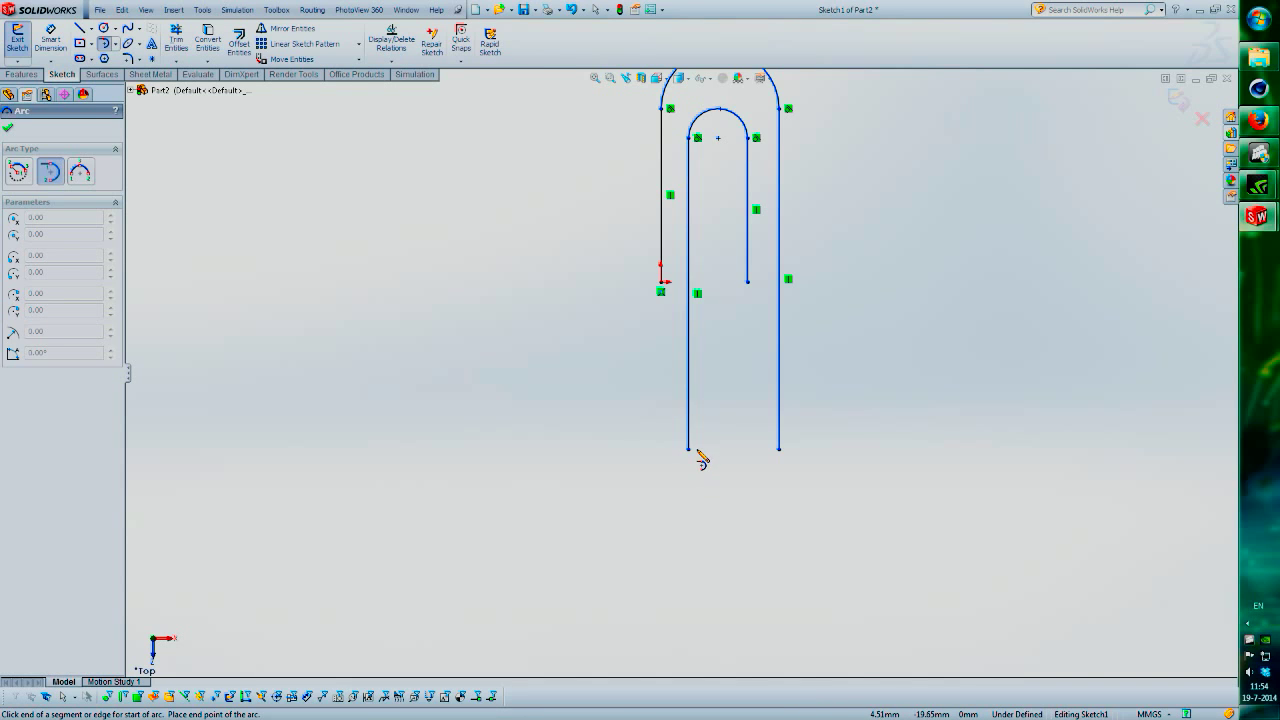
click(689, 450)
click(779, 450)
click(689, 451)
click(779, 450)
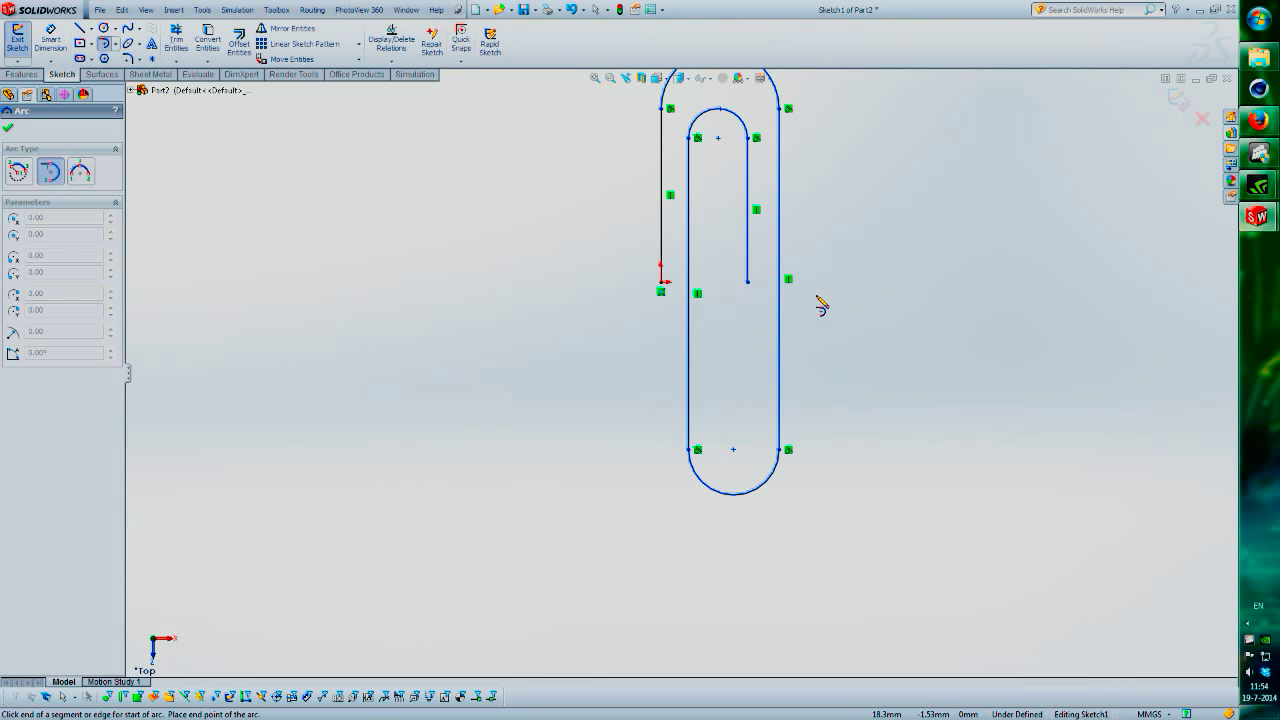
key(z)
key(Escape)
scroll(728, 218, down, 4)
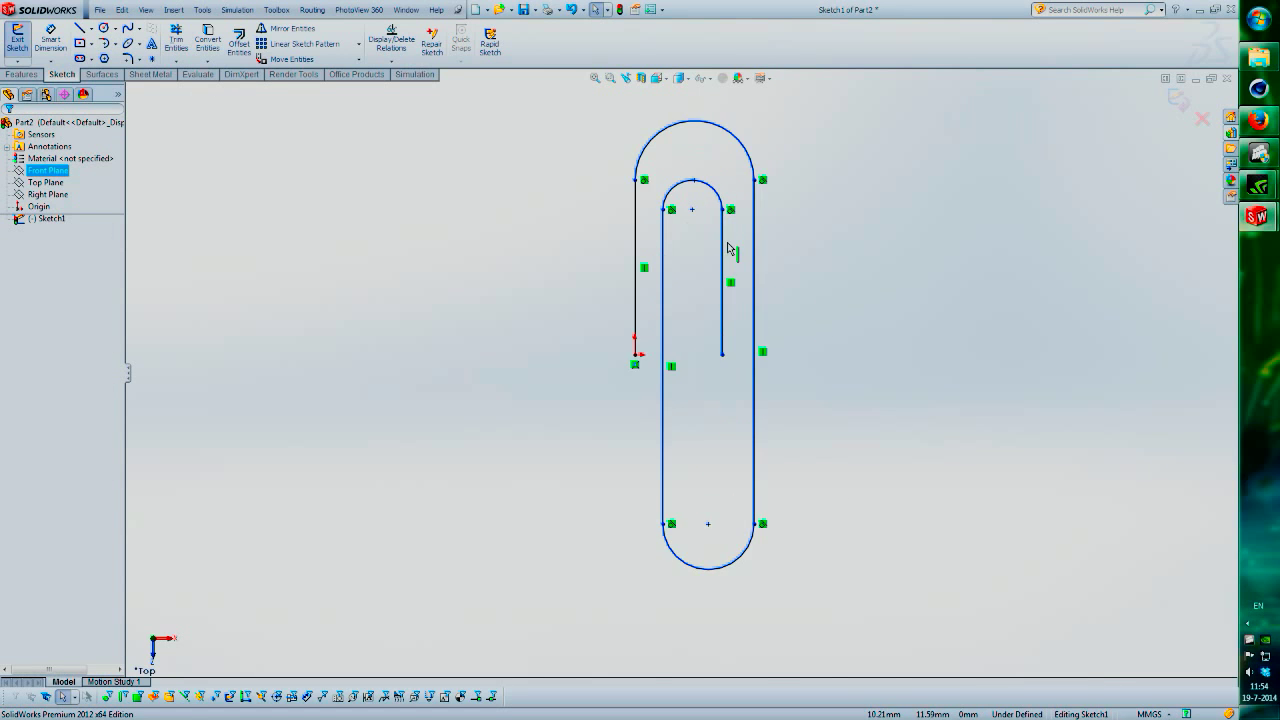
key(f)
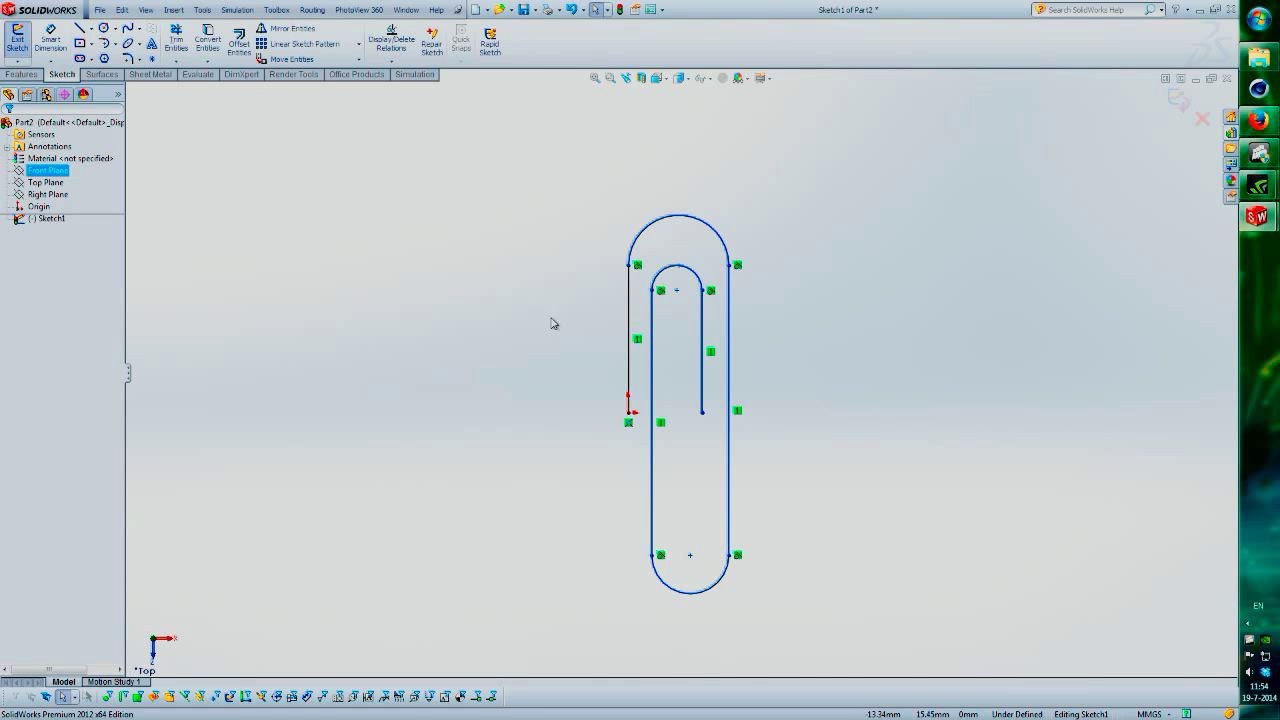
Dimension the origin line to 17 mm and the width across the outer top arc to 9 mm
scroll(600, 381, down, 2)
click(50, 40)
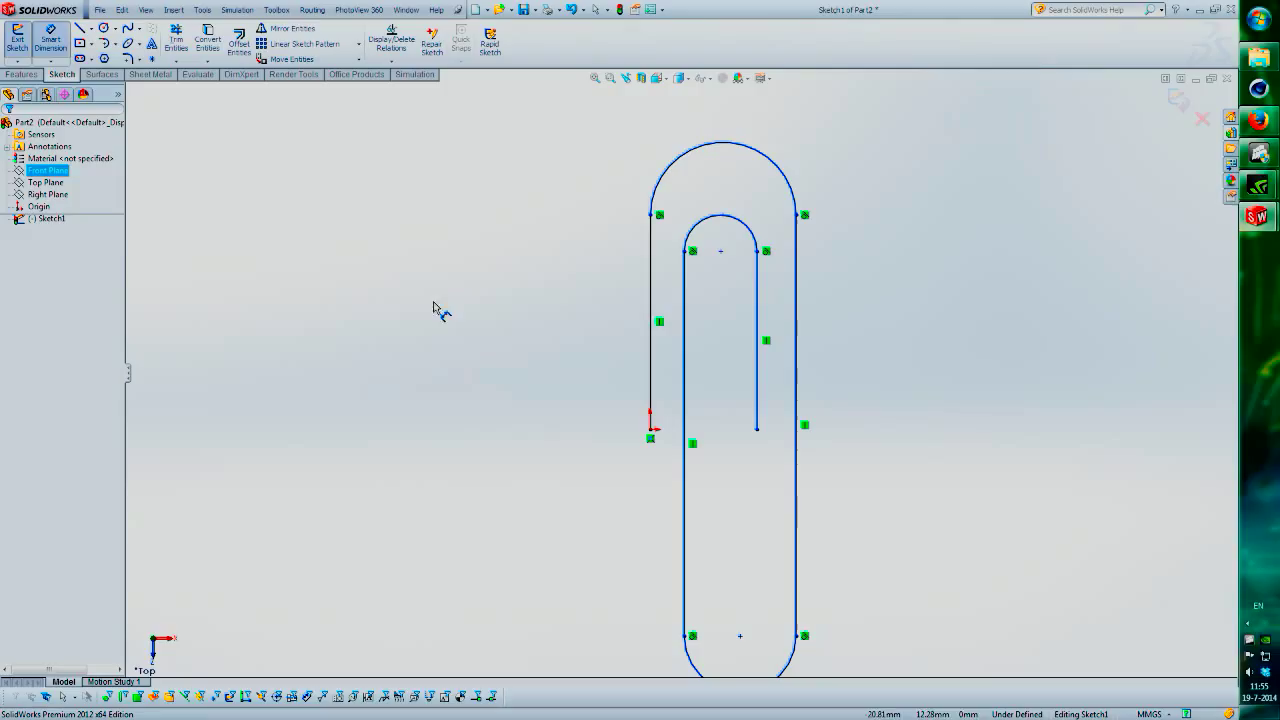
click(654, 272)
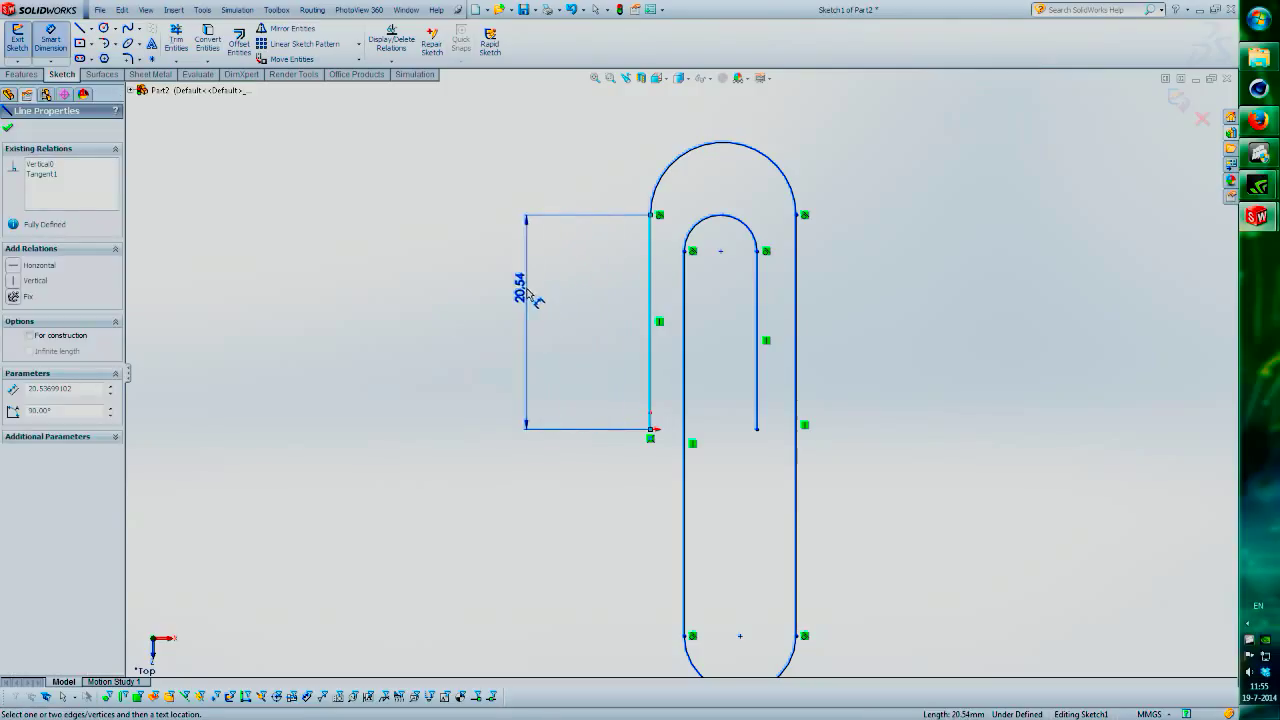
click(511, 320)
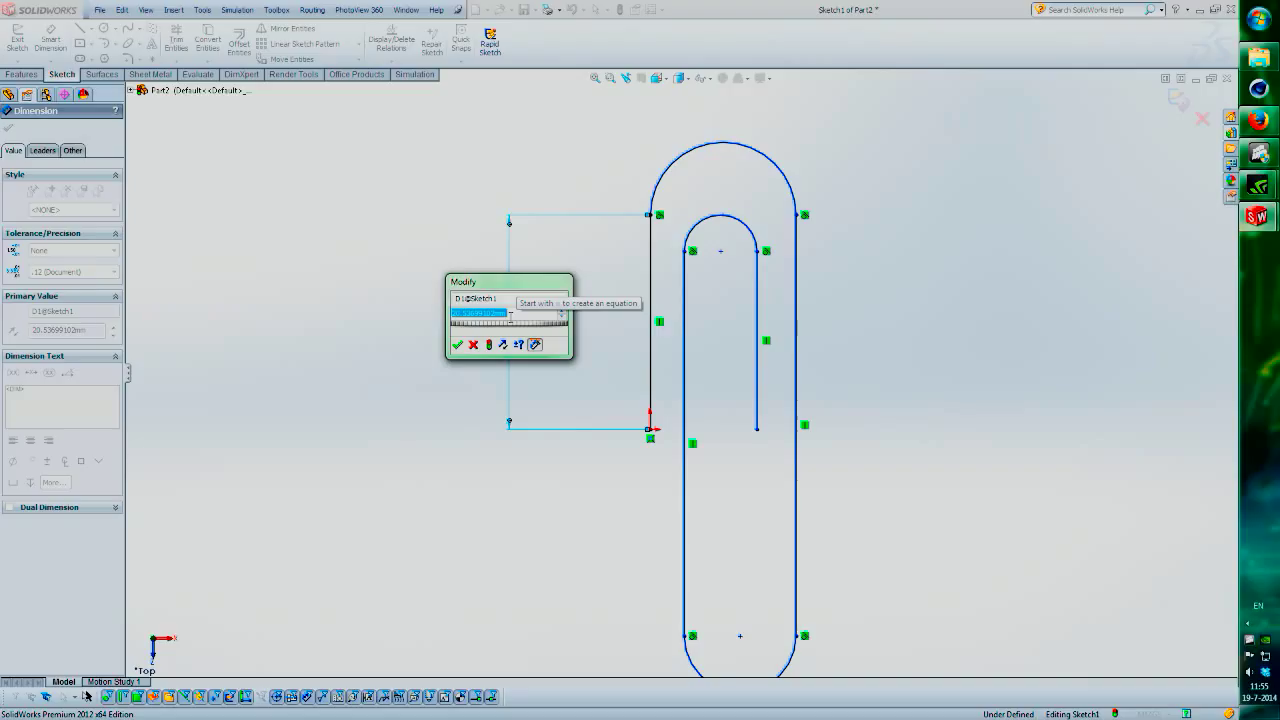
text(17)
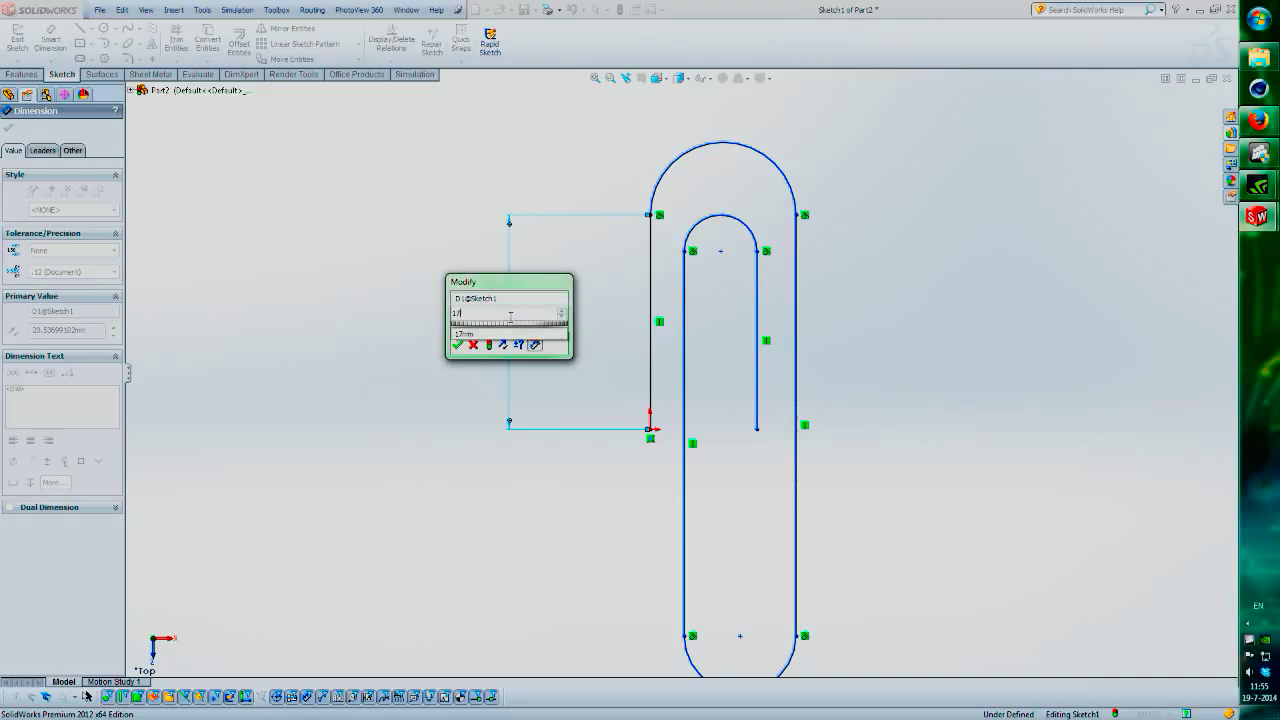
key(Return)
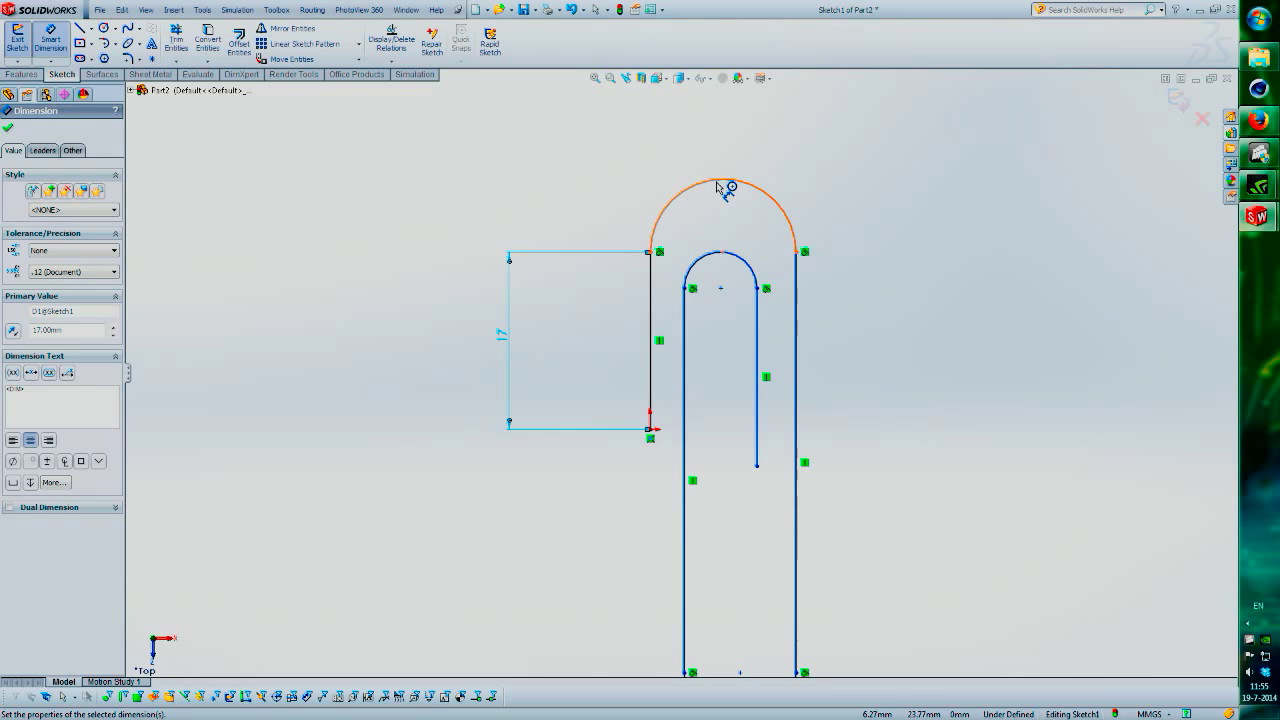
click(652, 290)
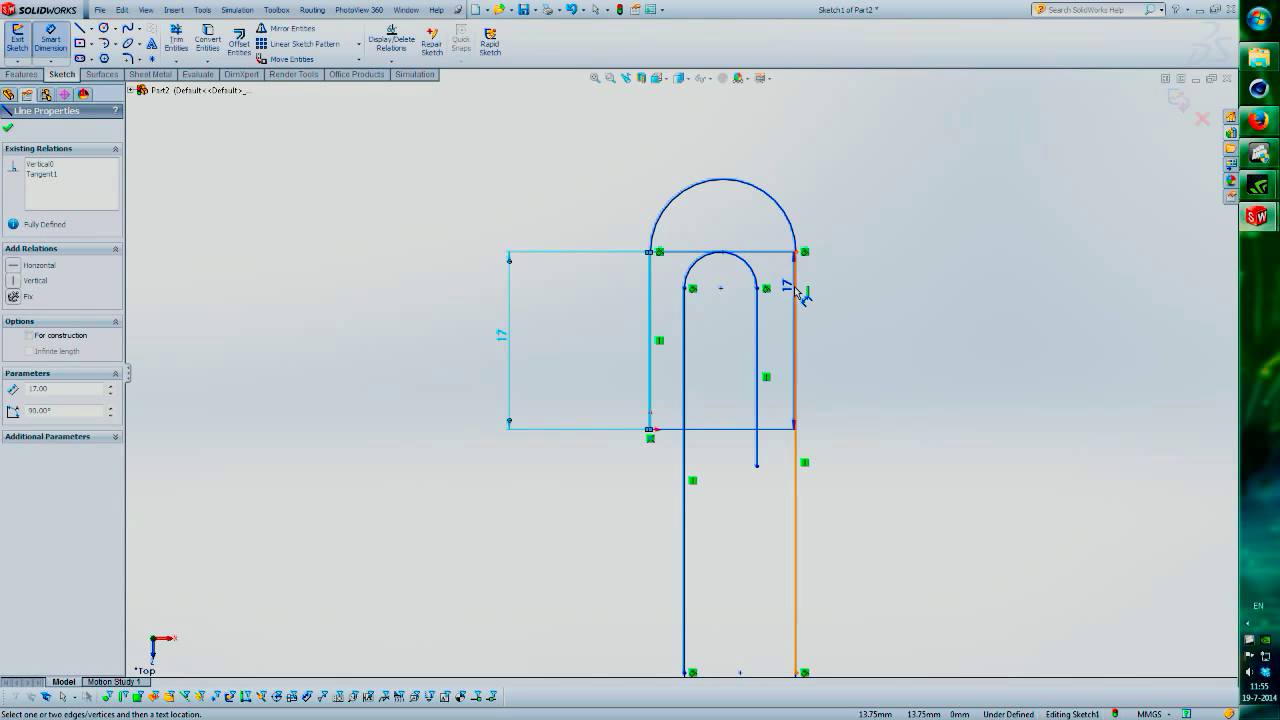
click(796, 290)
click(736, 157)
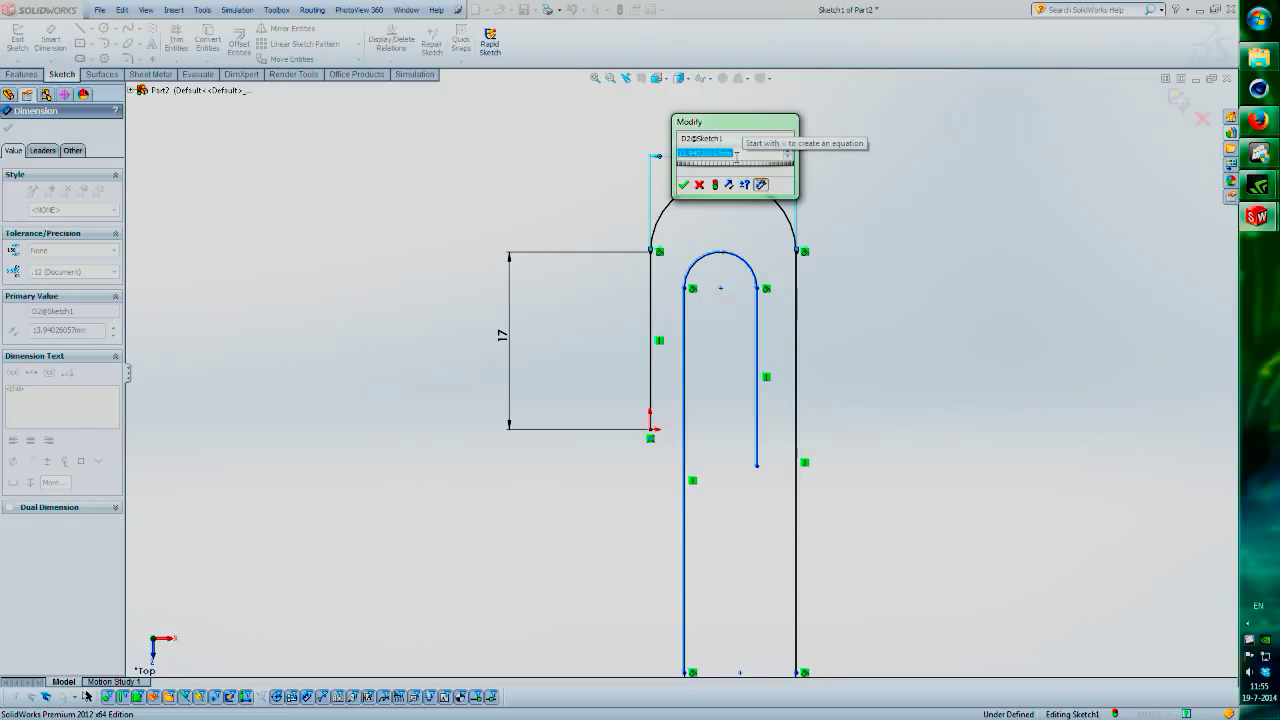
text(9)
key(Return)
key(Escape)
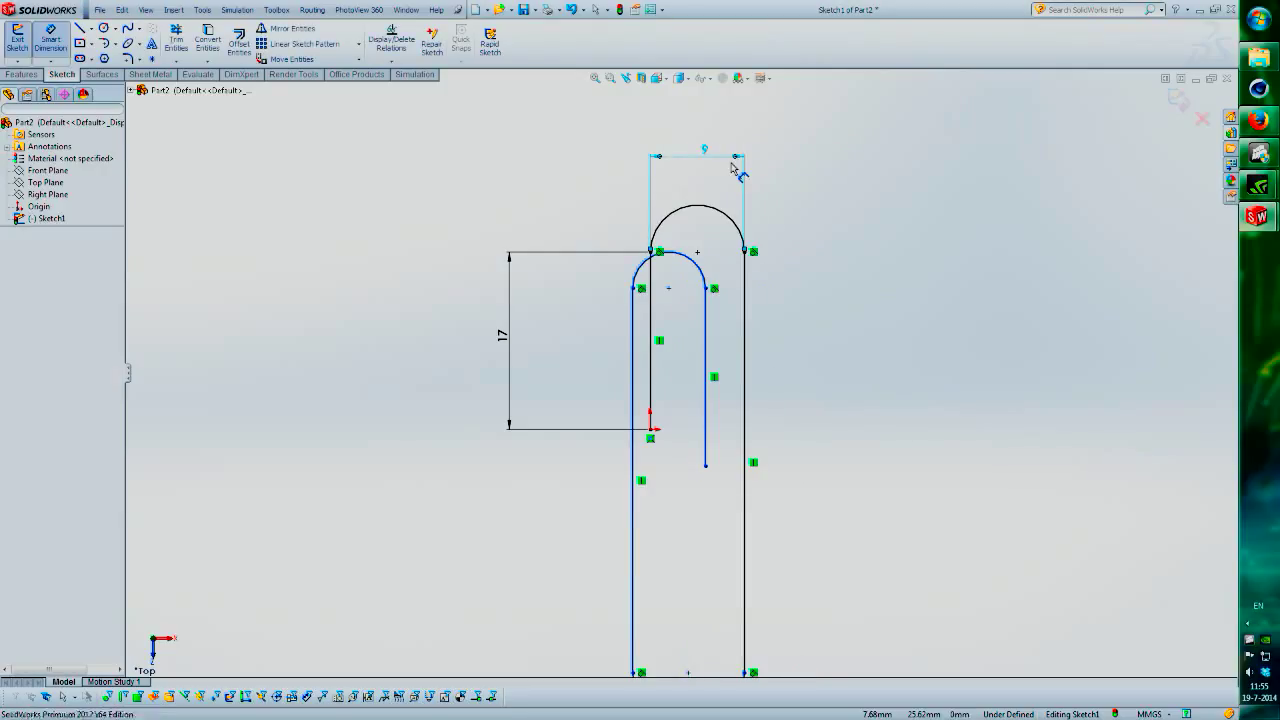
Add a Vertical relation between the inner arc's centre and the outer arc's centre
click(685, 258)
click(682, 294)
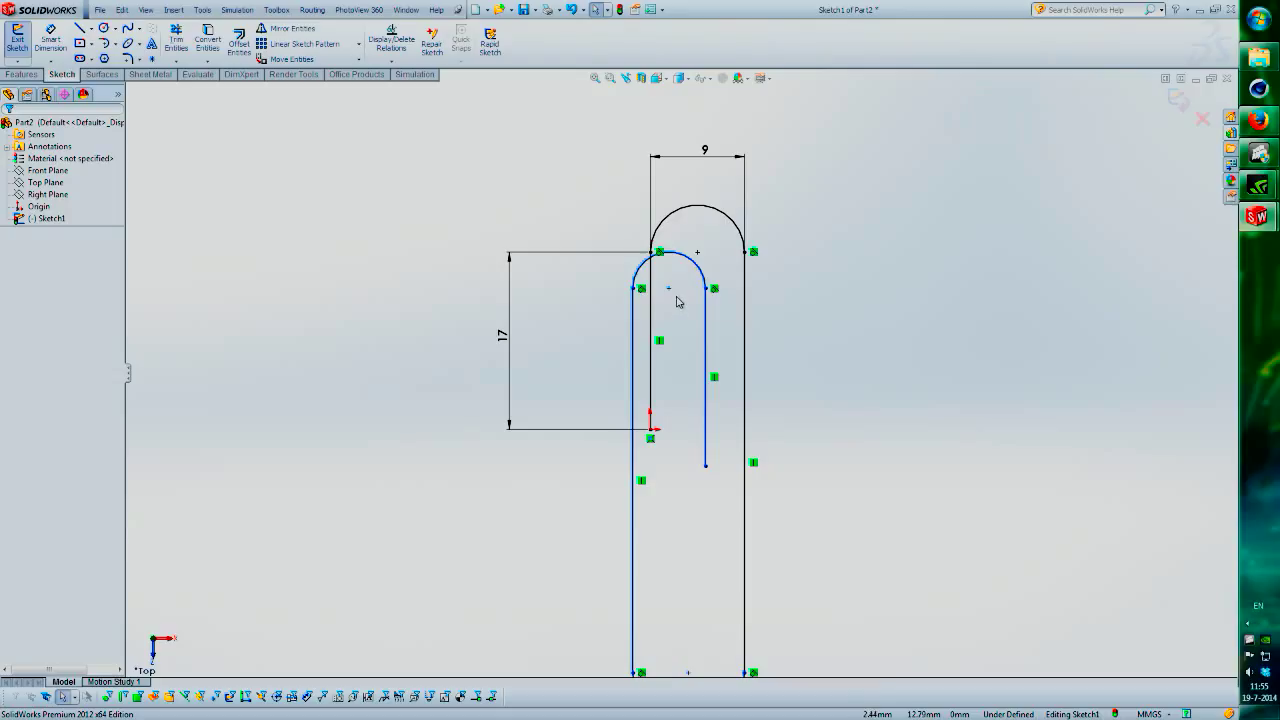
click(671, 291)
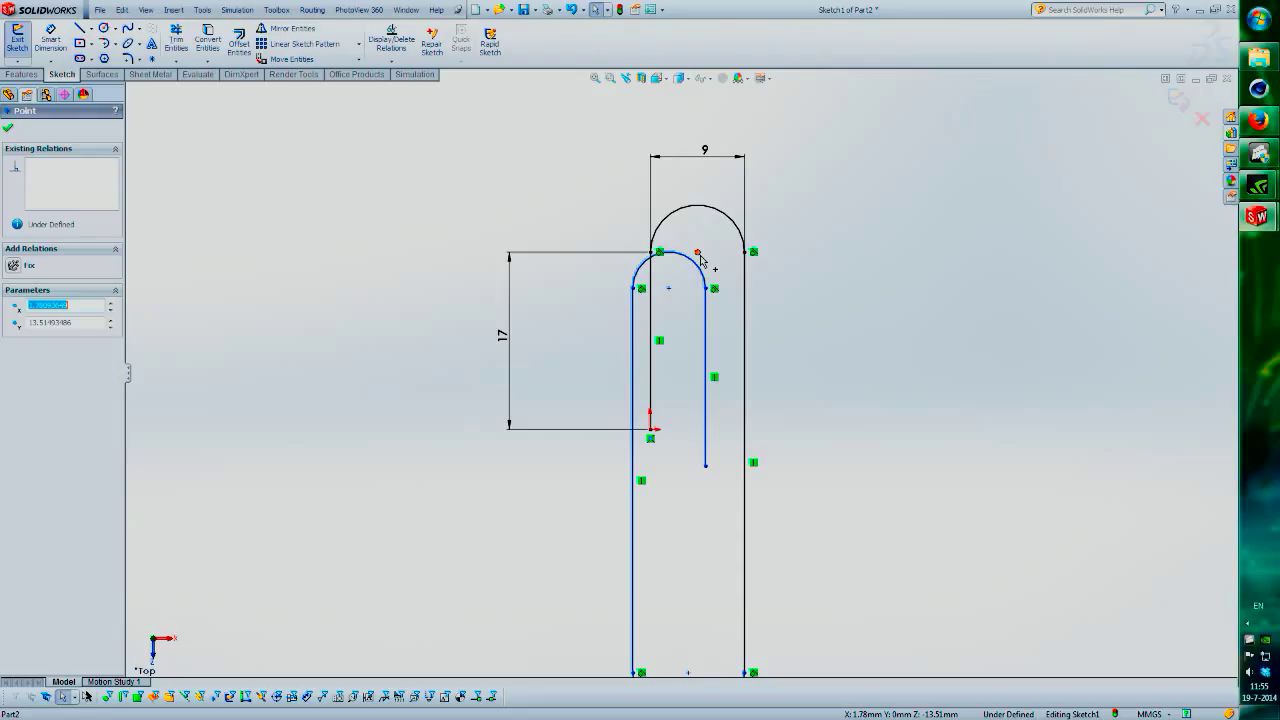
ctrl+click(698, 254)
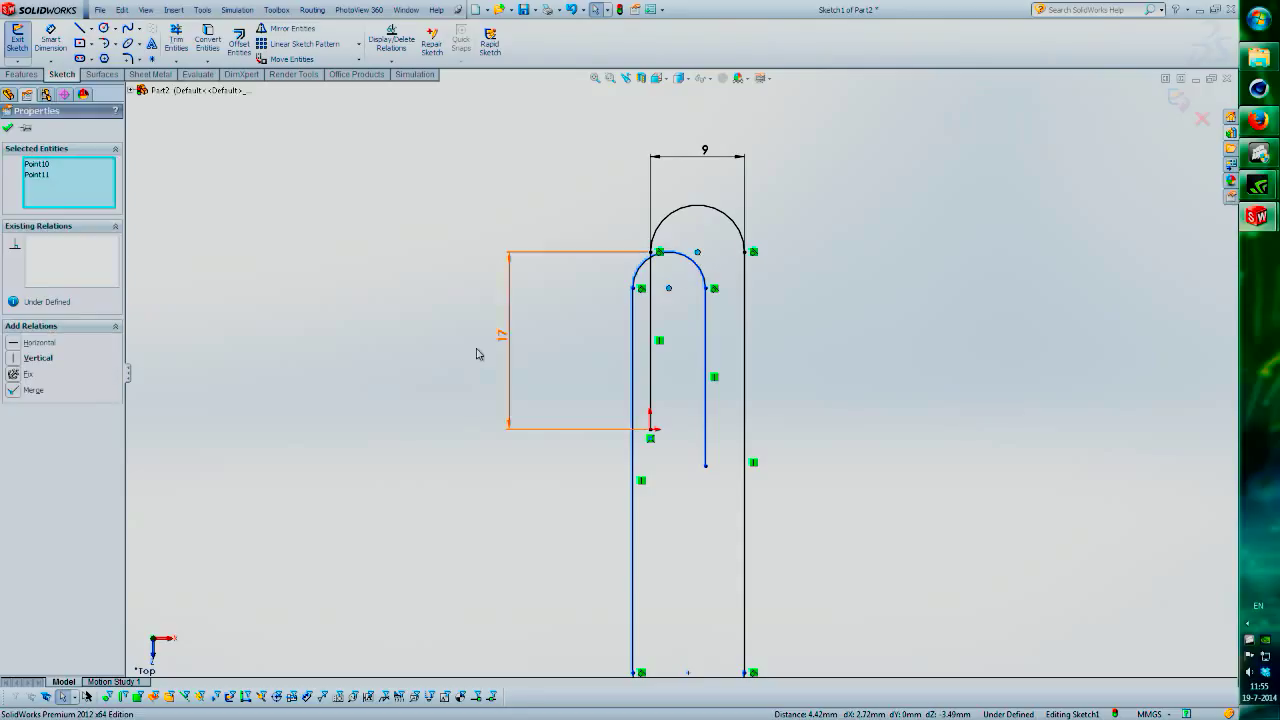
click(12, 359)
click(530, 476)
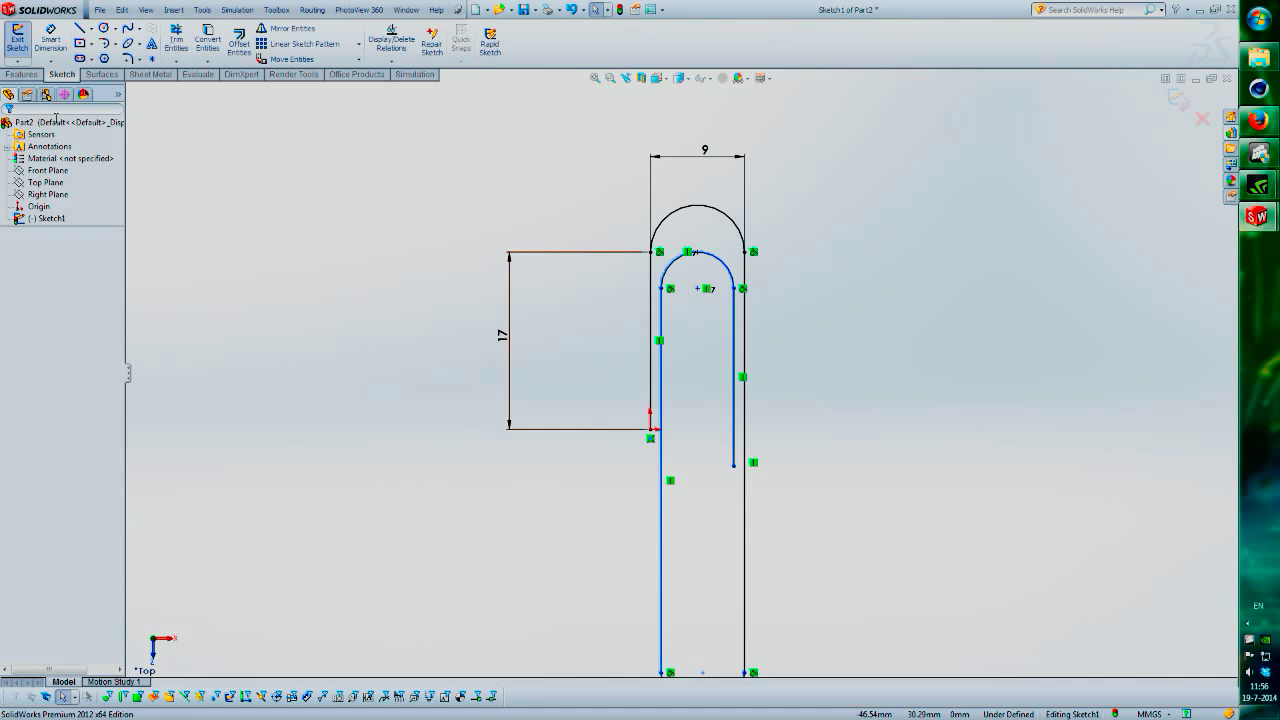
Dimension the distance between the inner slot's two straight sides to 6 mm
click(52, 40)
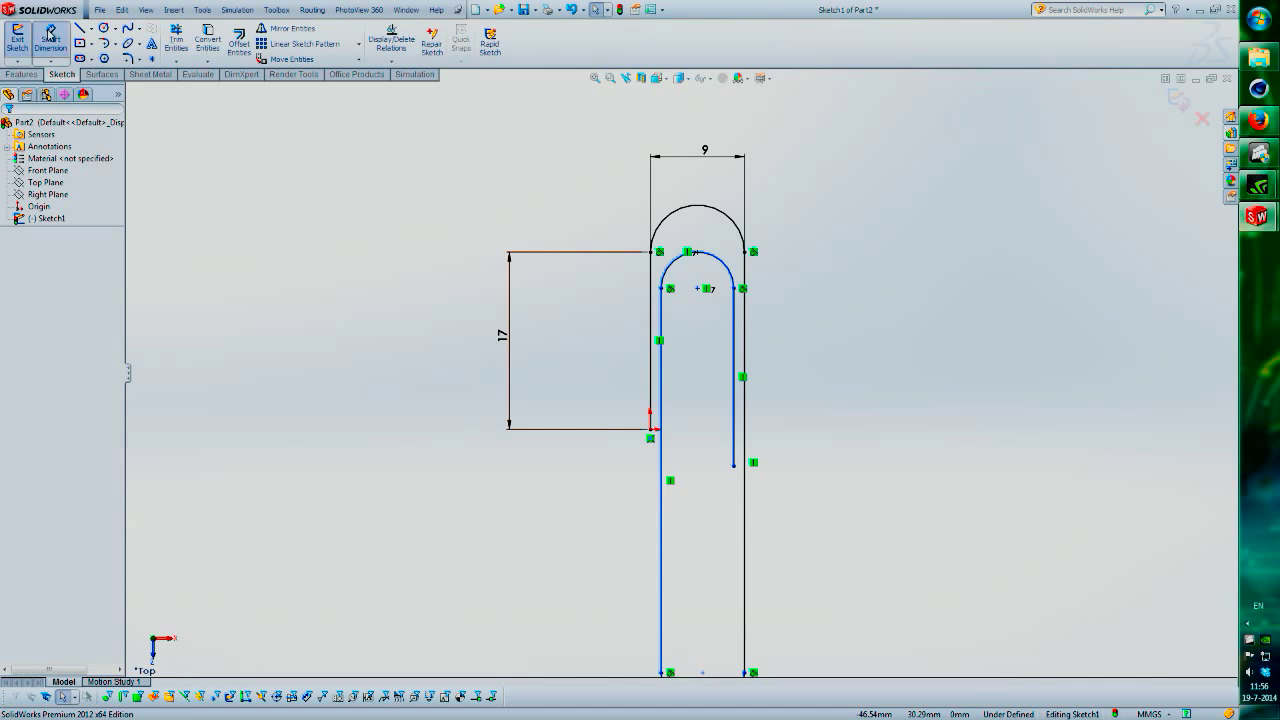
click(660, 322)
click(733, 312)
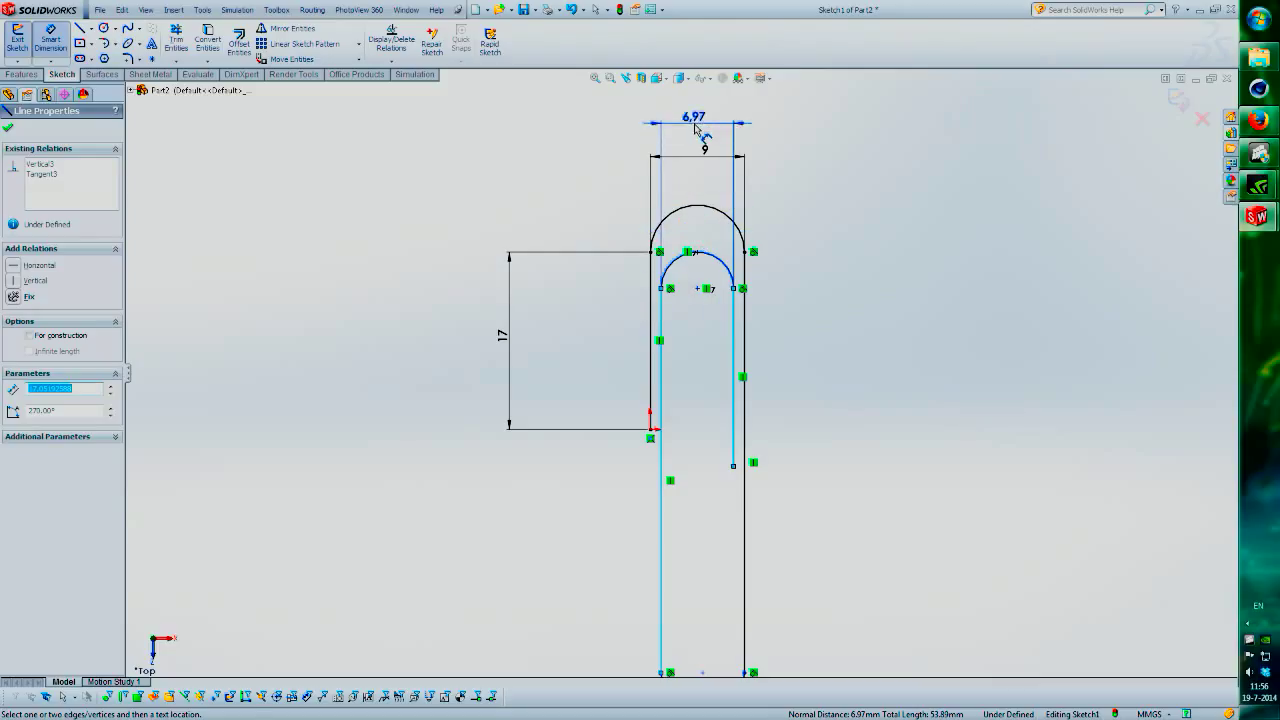
click(700, 114)
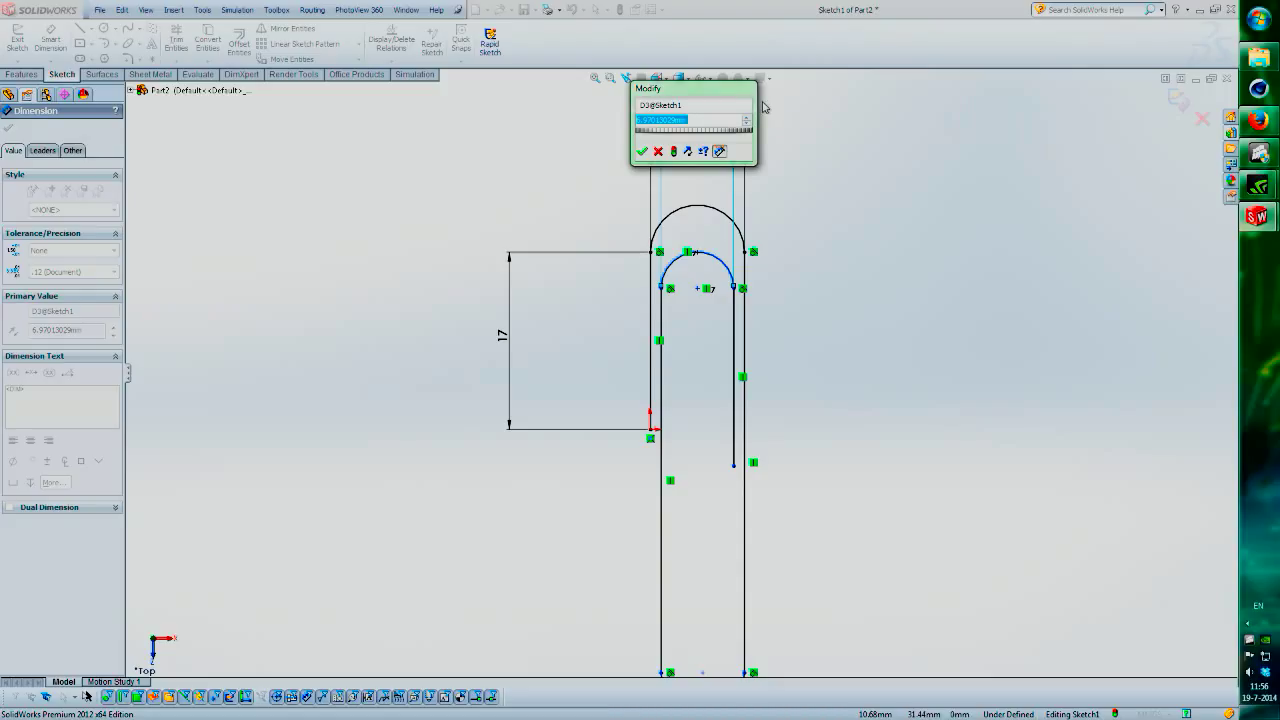
text(5)
key(Return)
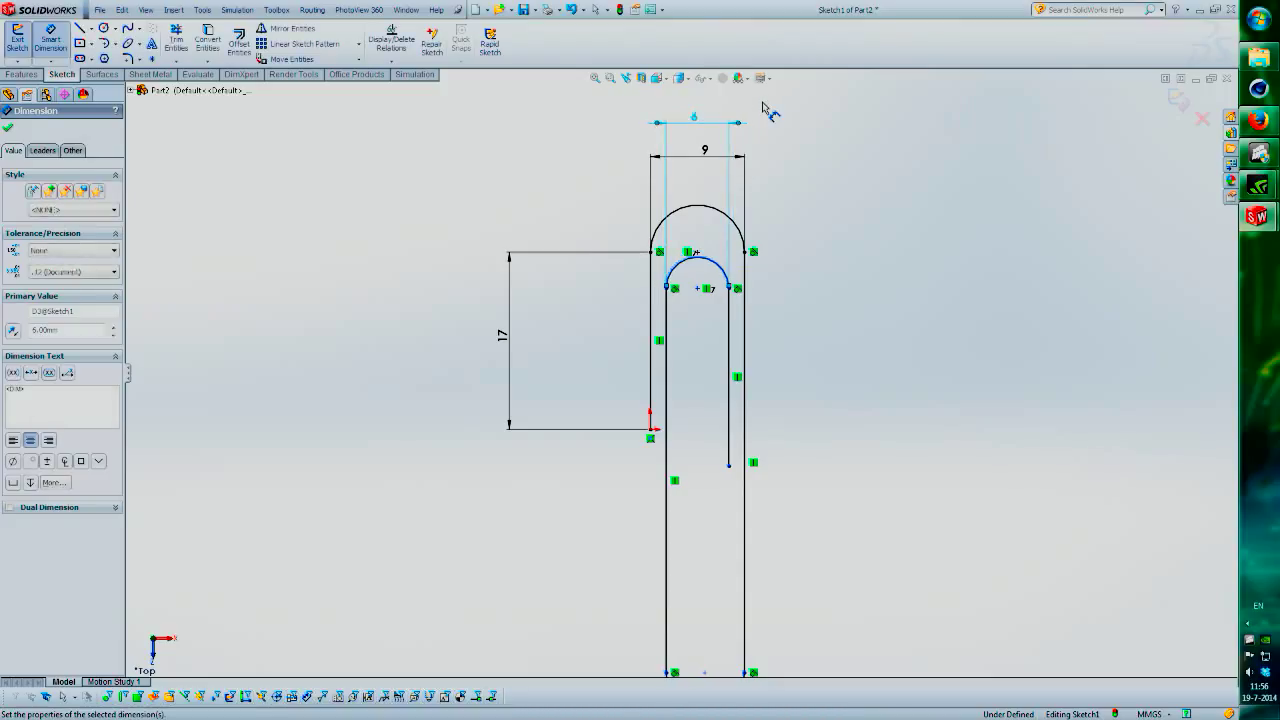
Give the outer right straight line a 22 mm length dimension and confirm it
click(746, 323)
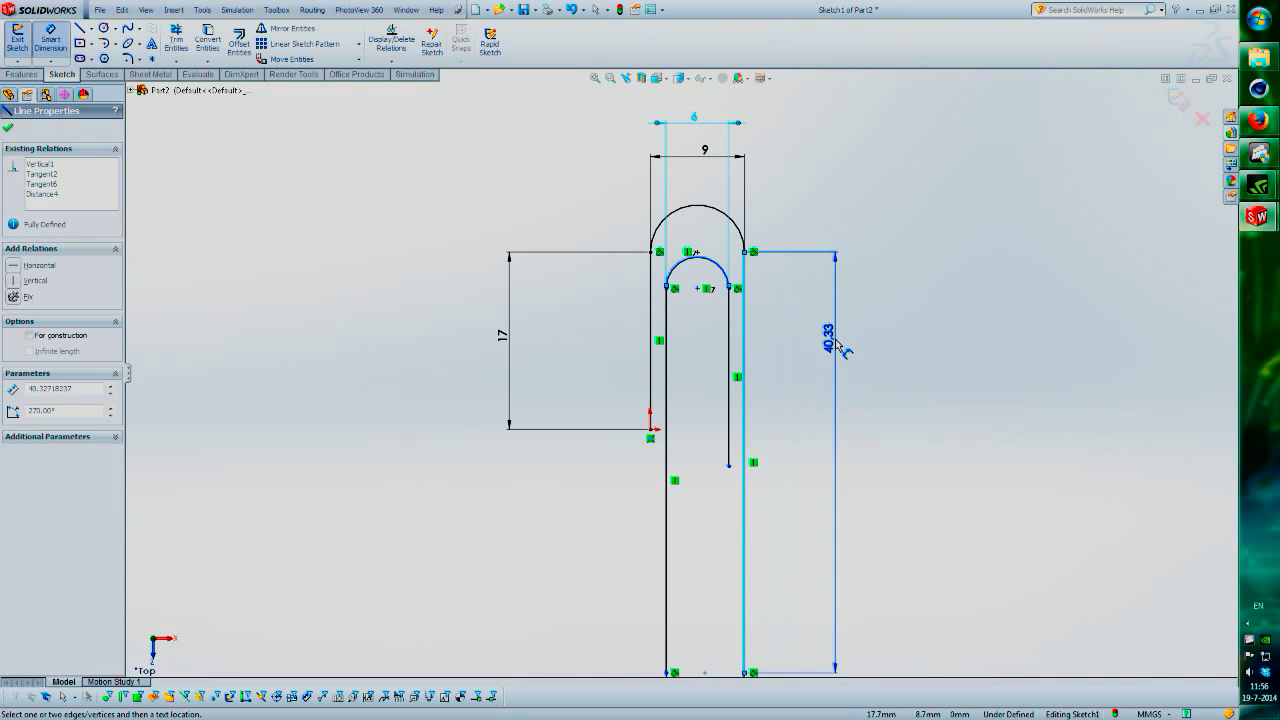
click(836, 345)
text(20)
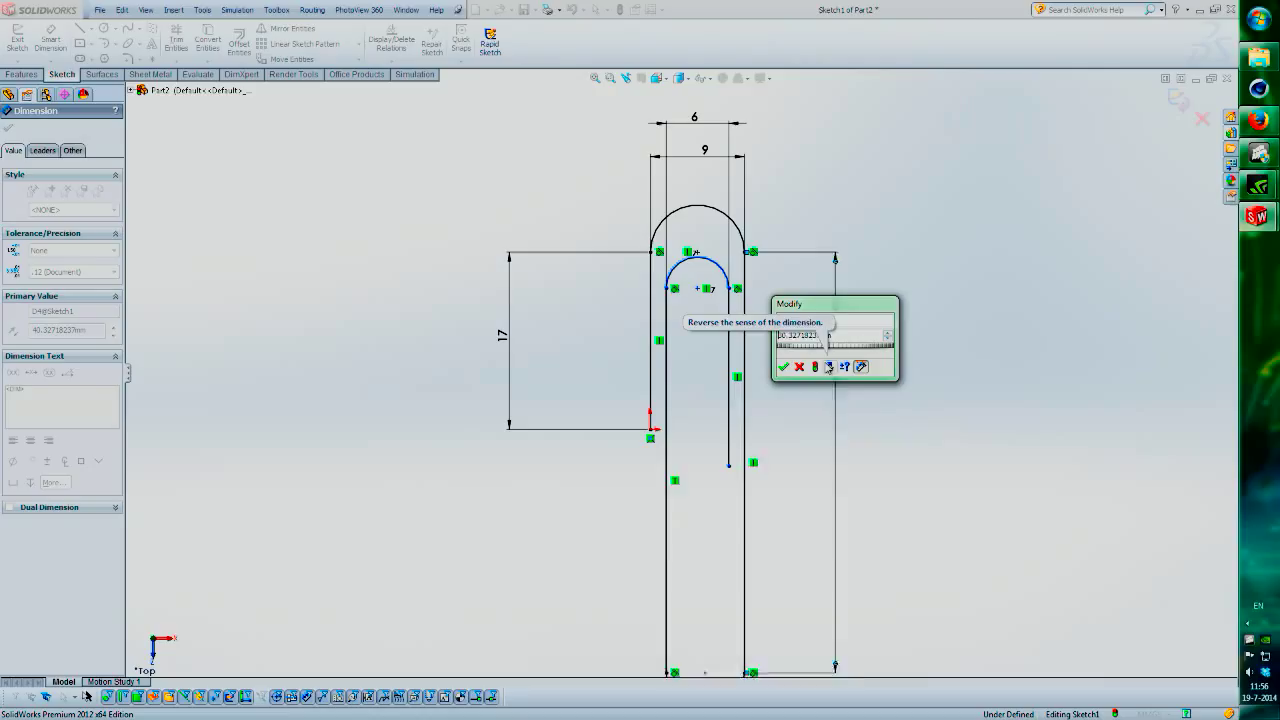
text(42)
key(Return)
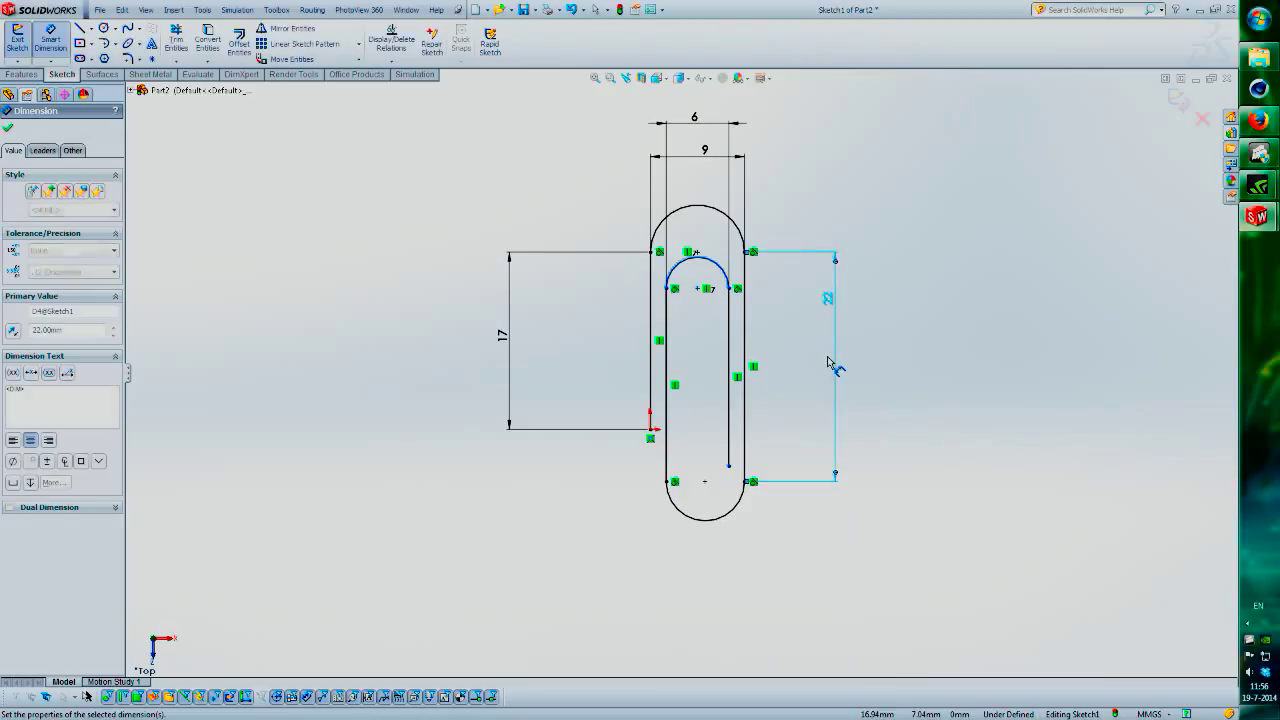
double_click(829, 300)
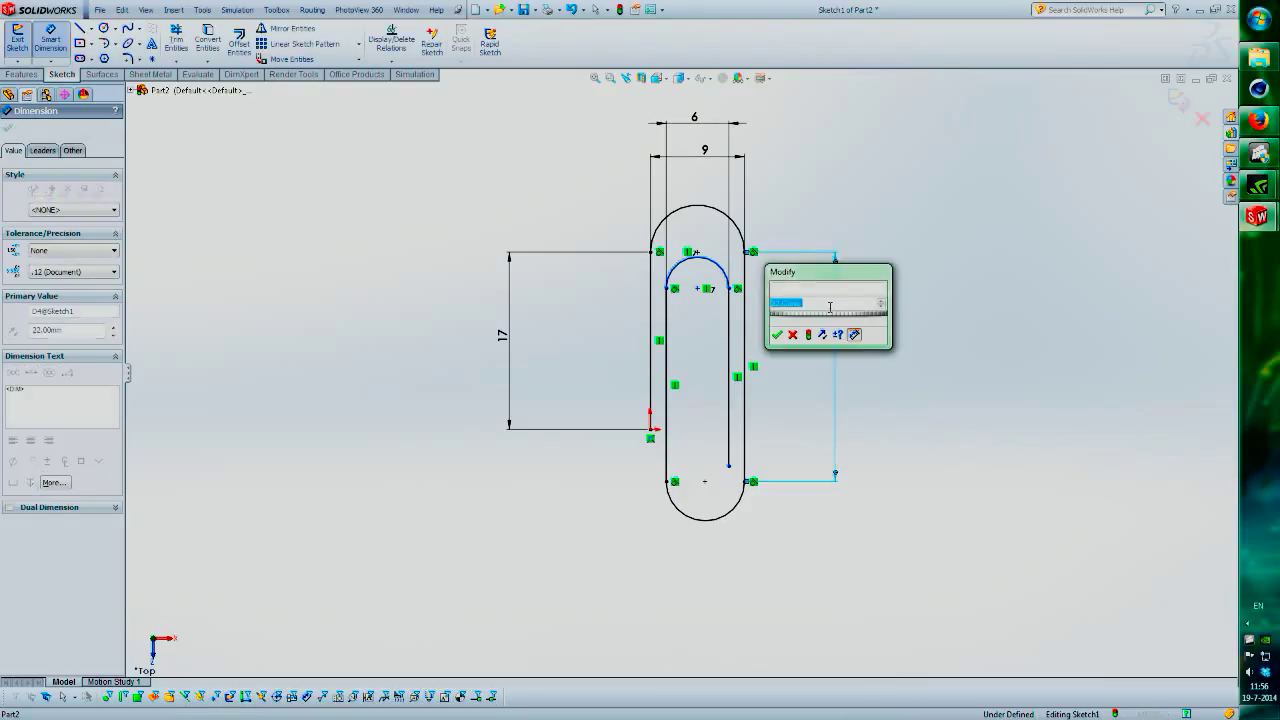
scroll(830, 306, up, 10)
scroll(830, 306, up, 20)
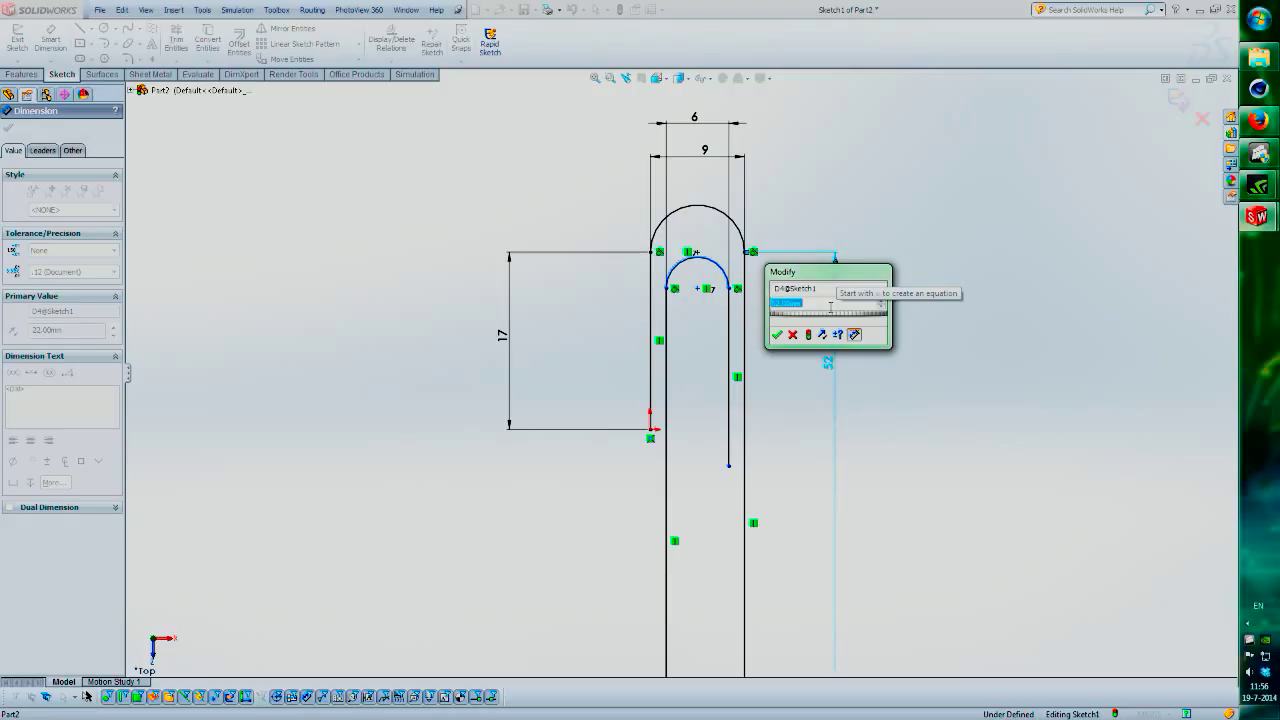
scroll(830, 306, down, 20)
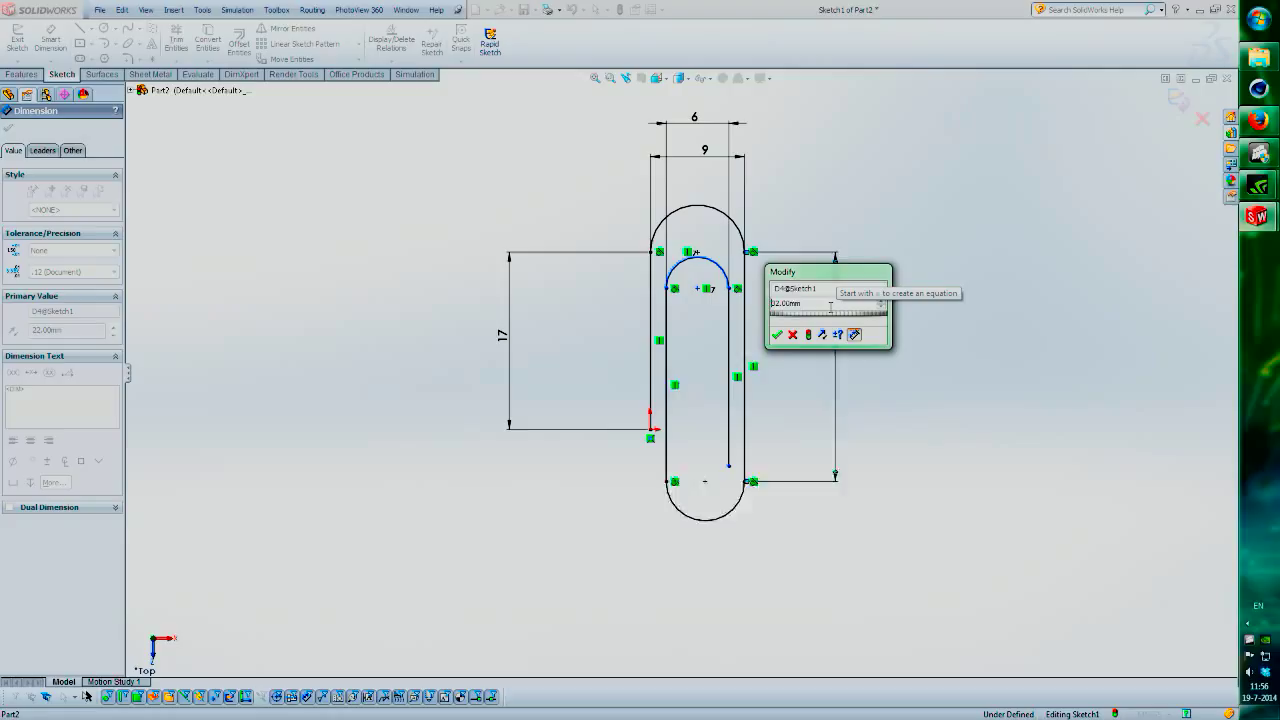
scroll(830, 306, up, 10)
scroll(830, 306, down, 3)
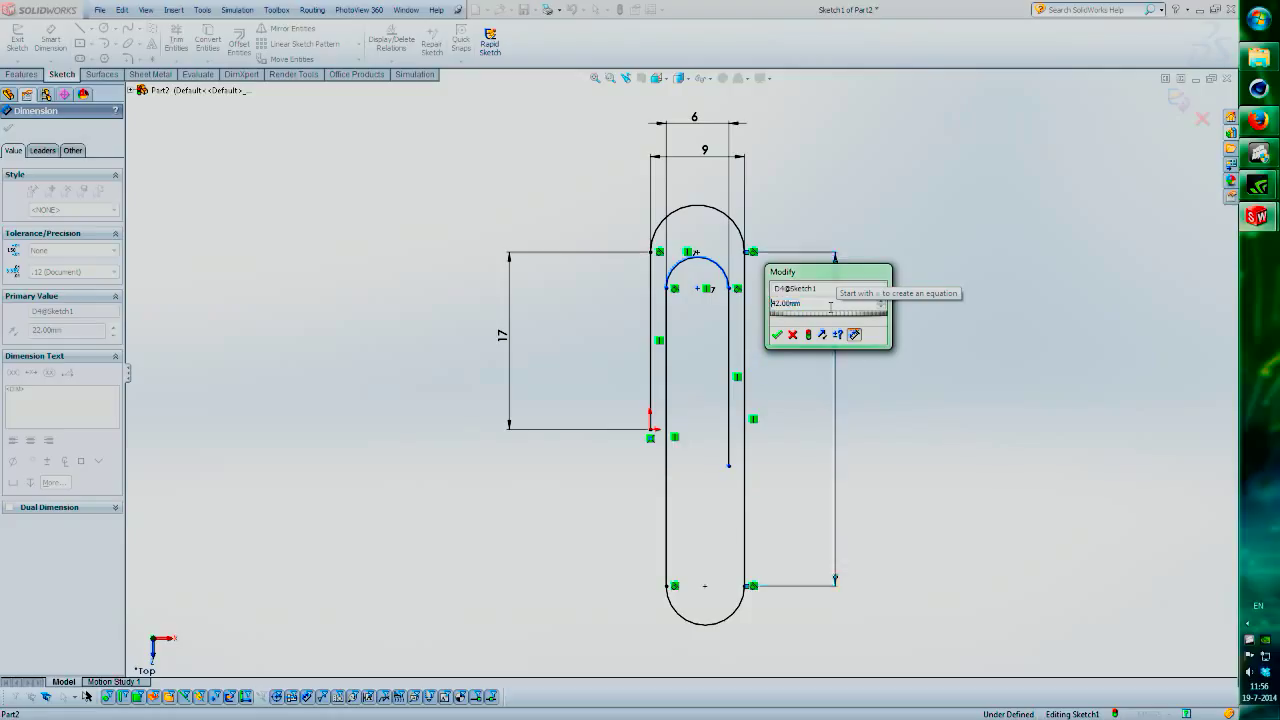
scroll(830, 306, up, 10)
scroll(830, 306, down, 15)
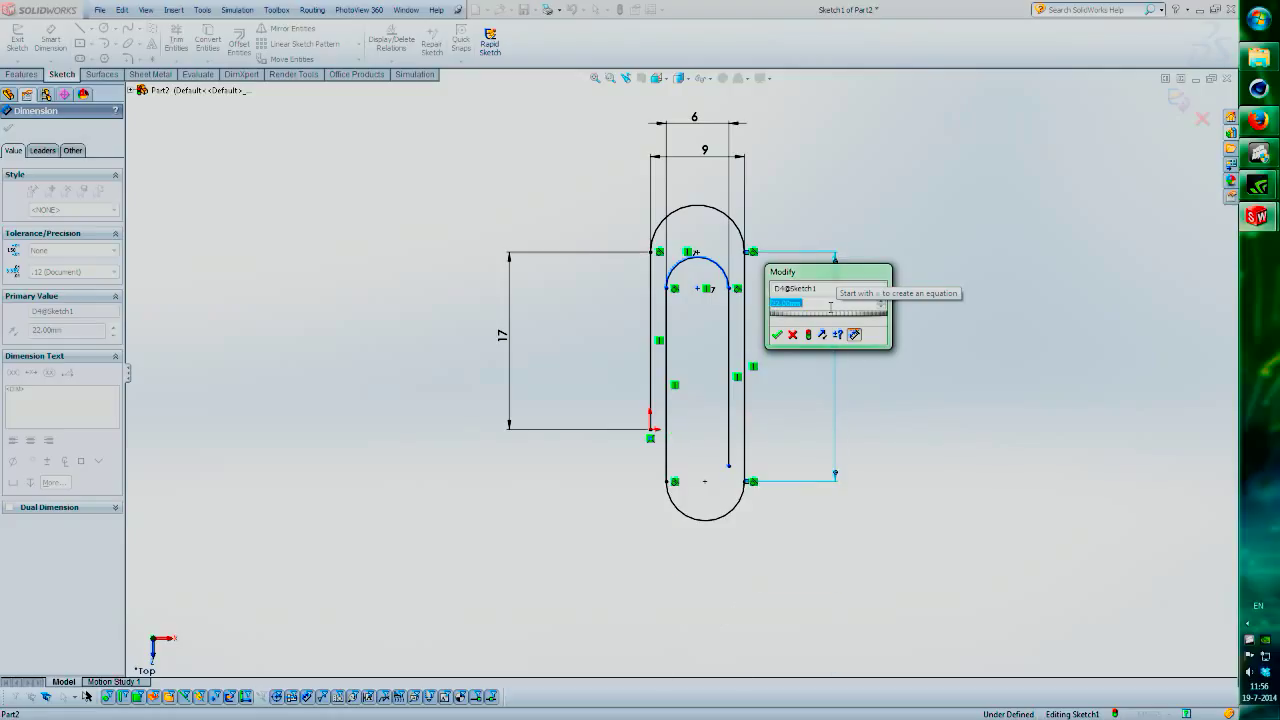
click(777, 336)
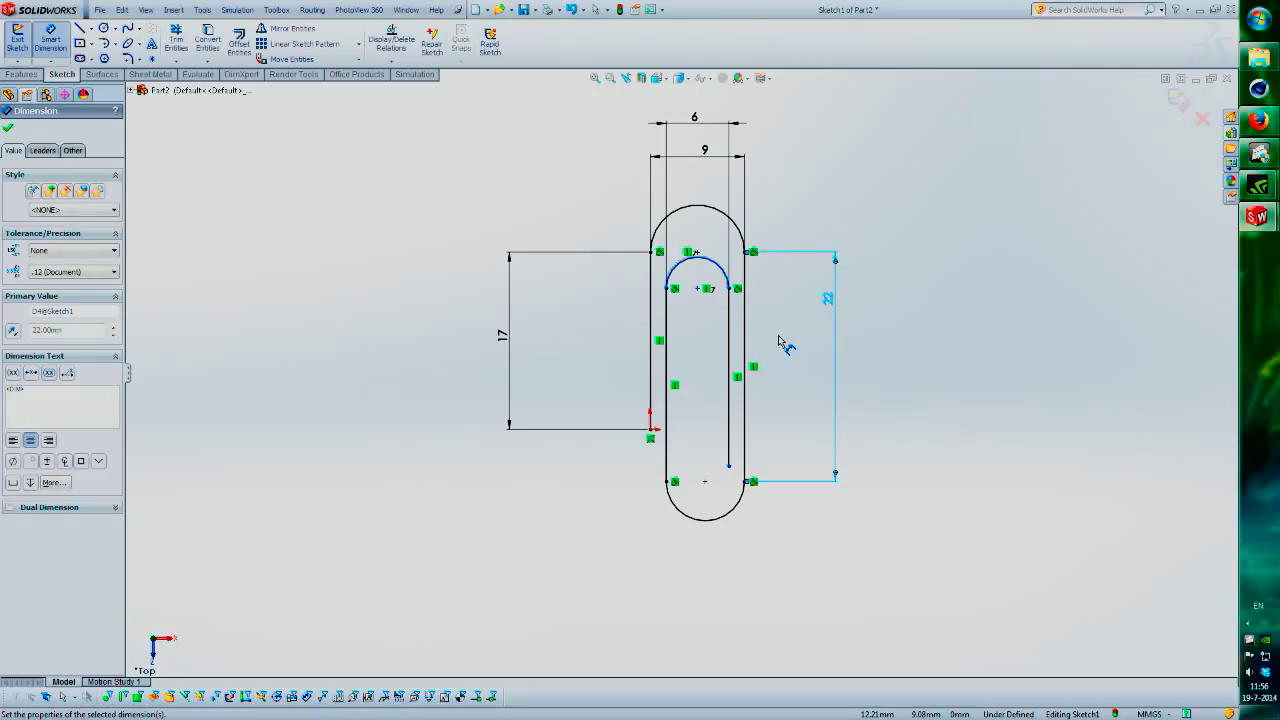
key(Escape)
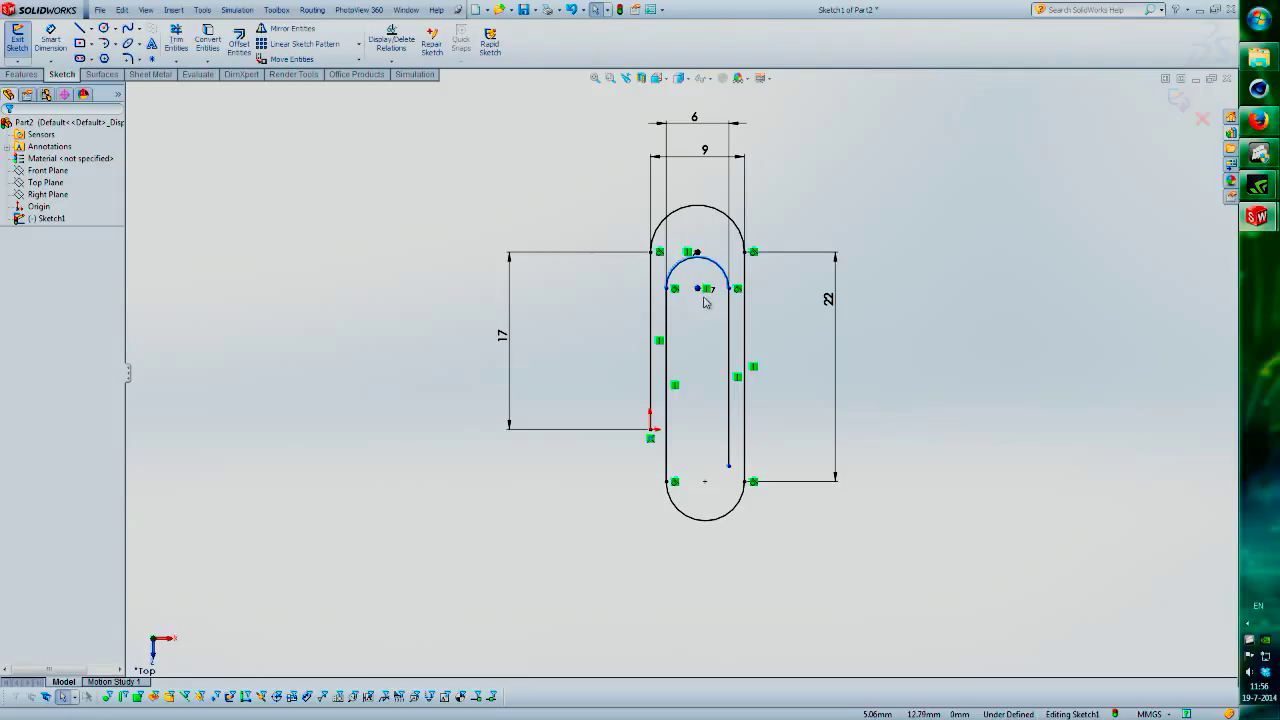
Add a Horizontal relation between the inner right line's lower endpoint and the origin
click(649, 328)
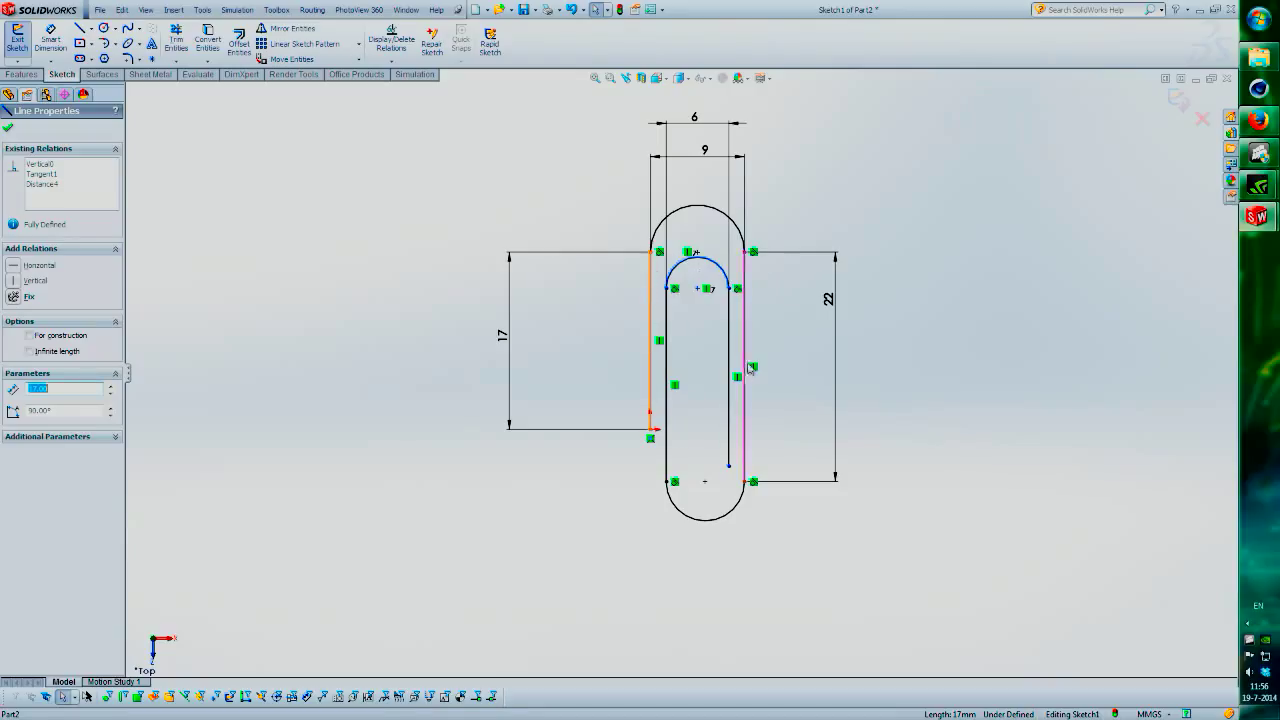
ctrl+click(727, 338)
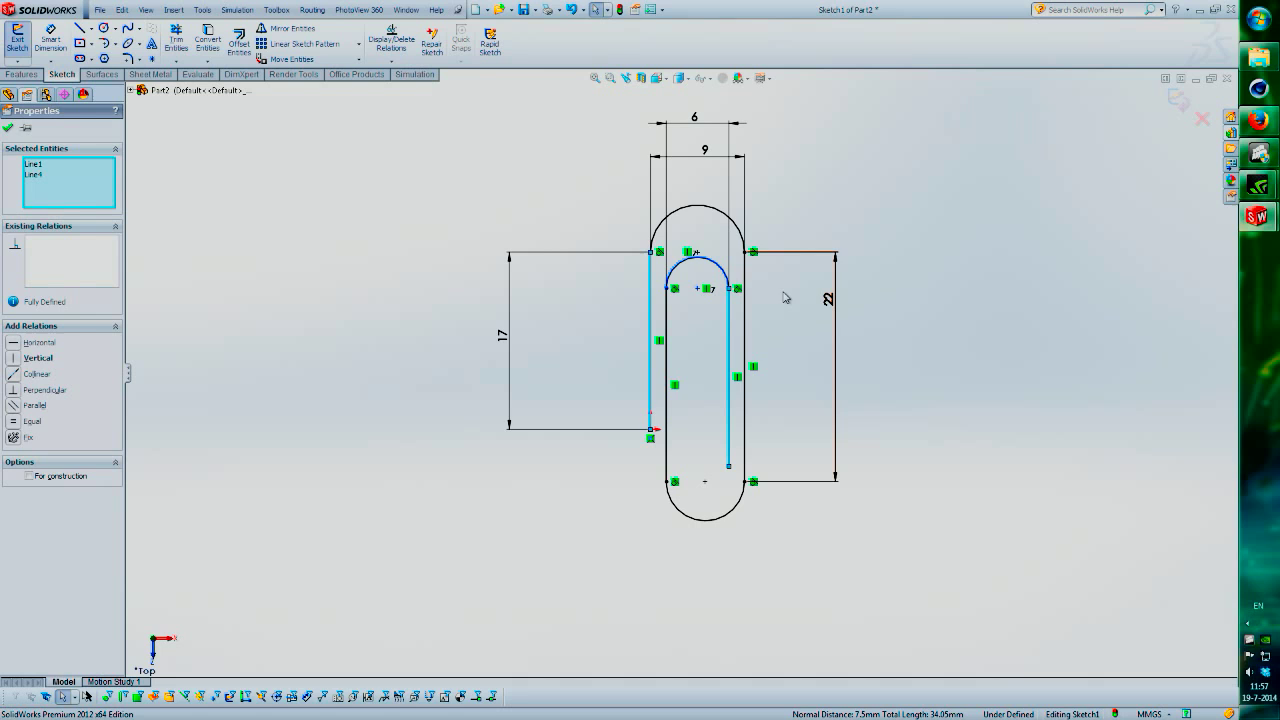
click(691, 434)
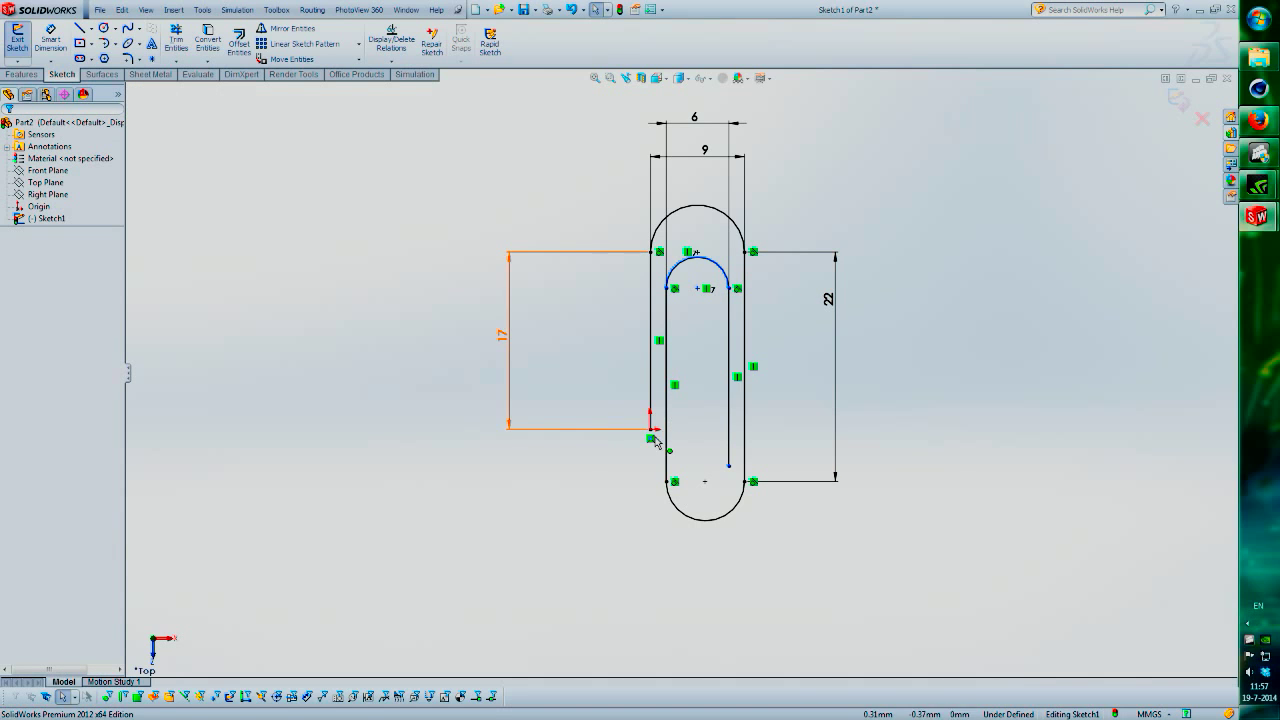
click(728, 467)
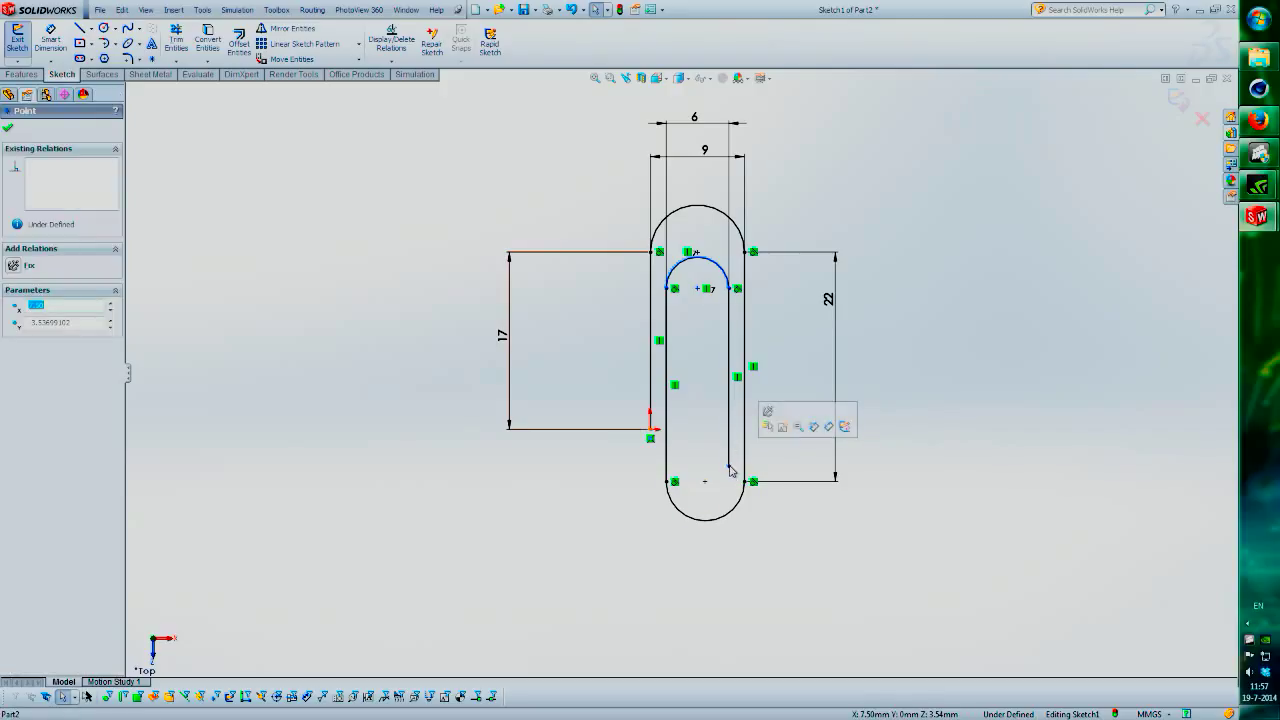
click(730, 474)
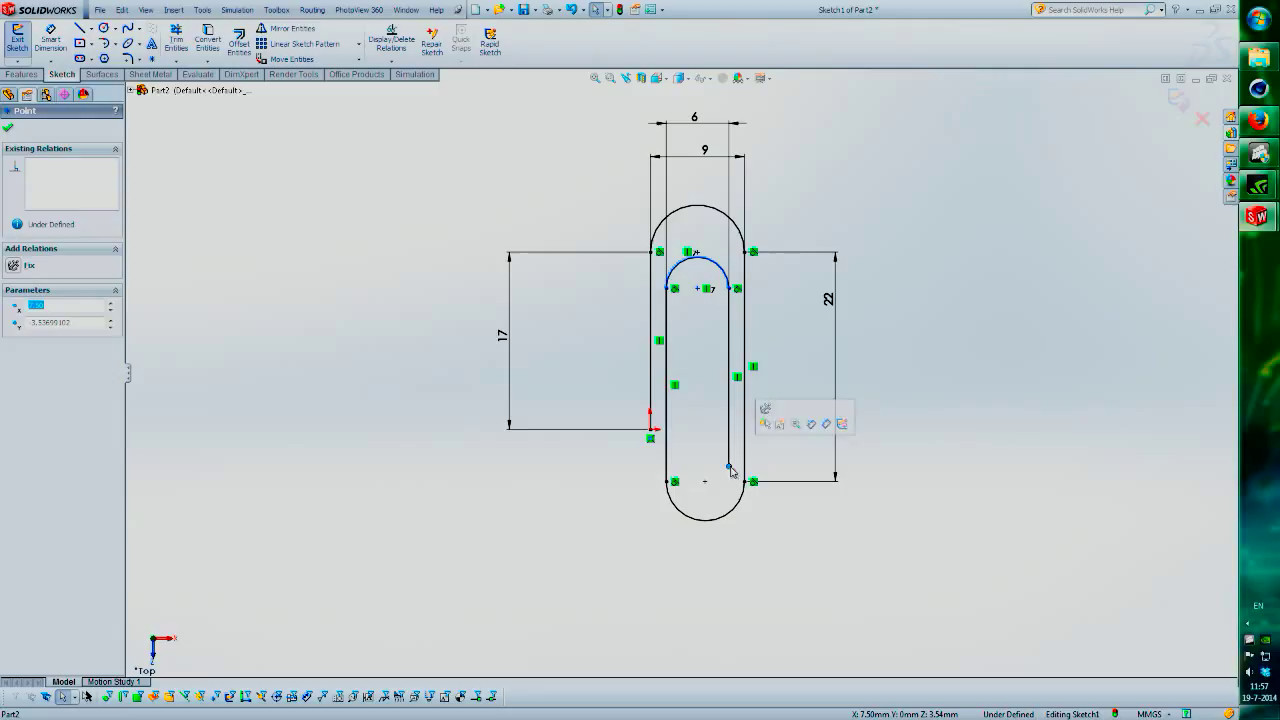
ctrl+click(651, 429)
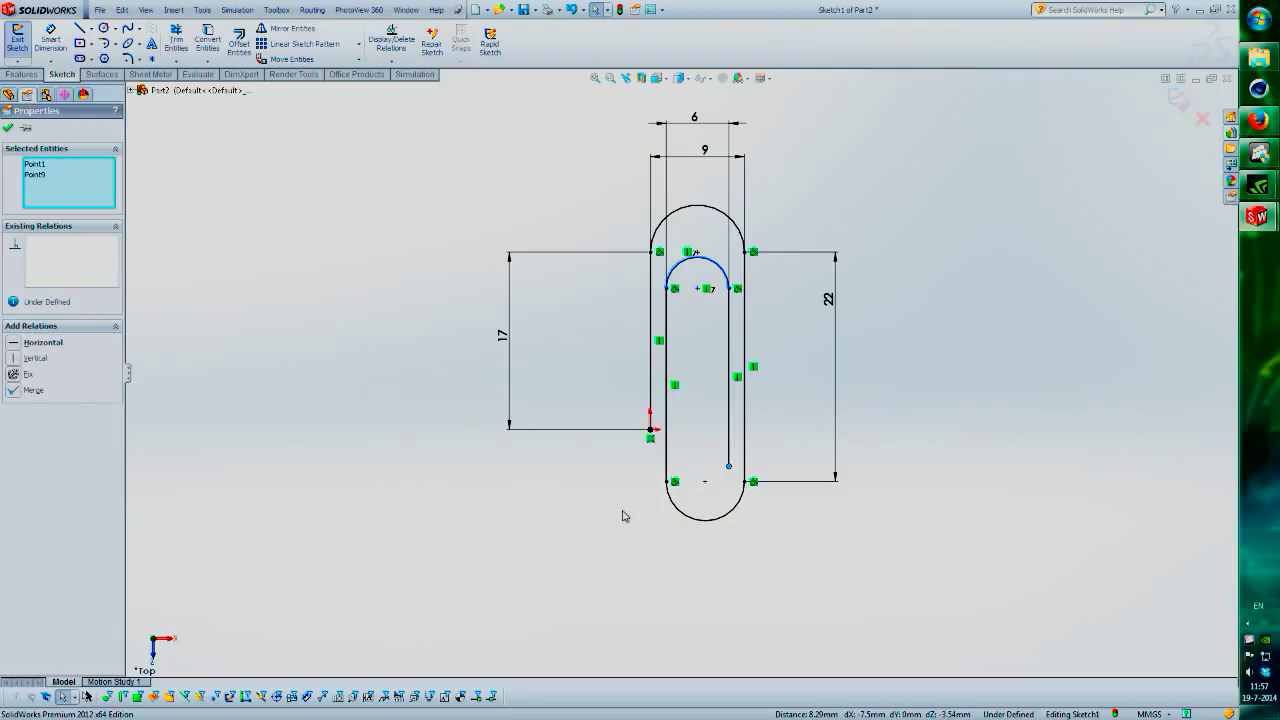
click(18, 346)
click(631, 503)
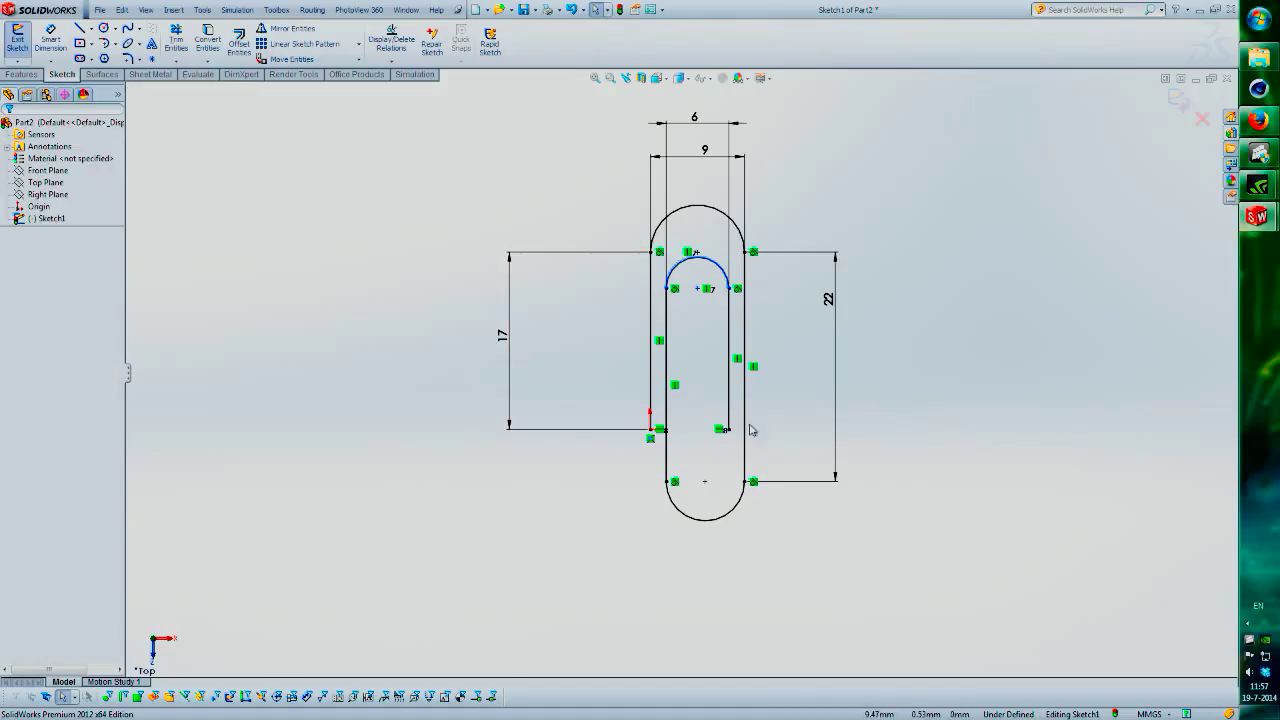
Dimension the inner left line's length to 18 mm, keeping the 17 mm dimension as is
double_click(506, 338)
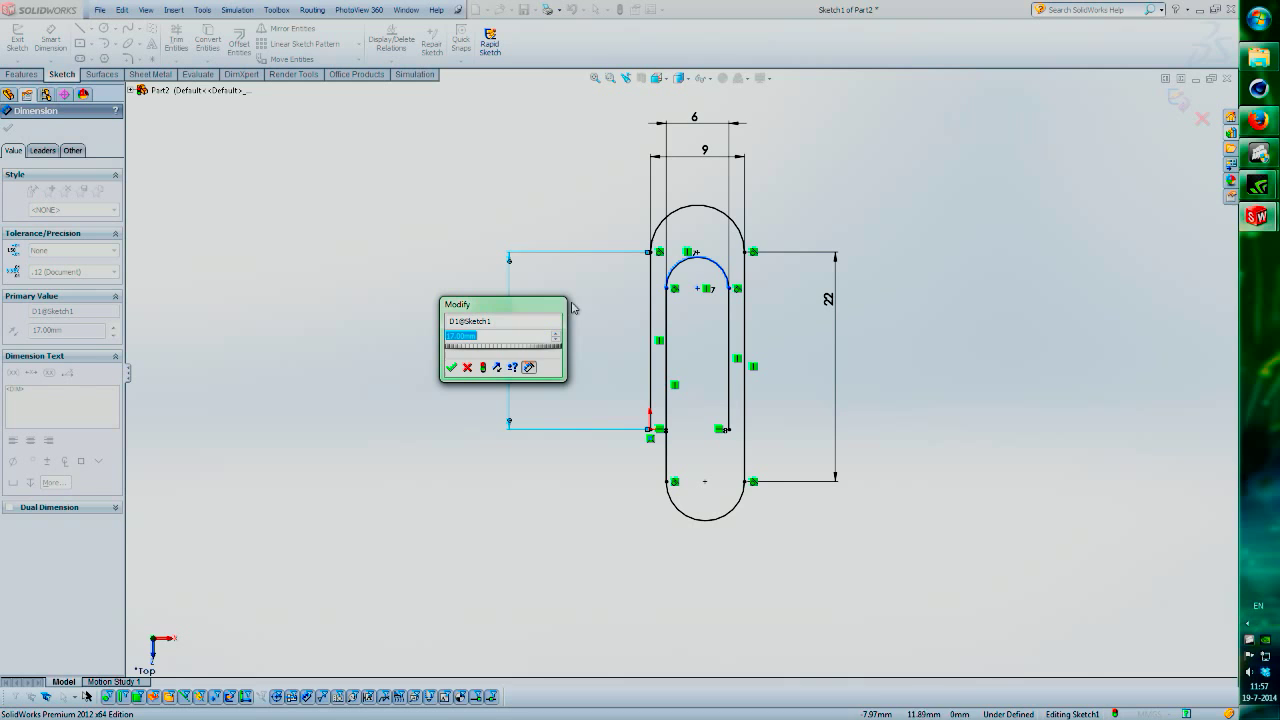
key(Return)
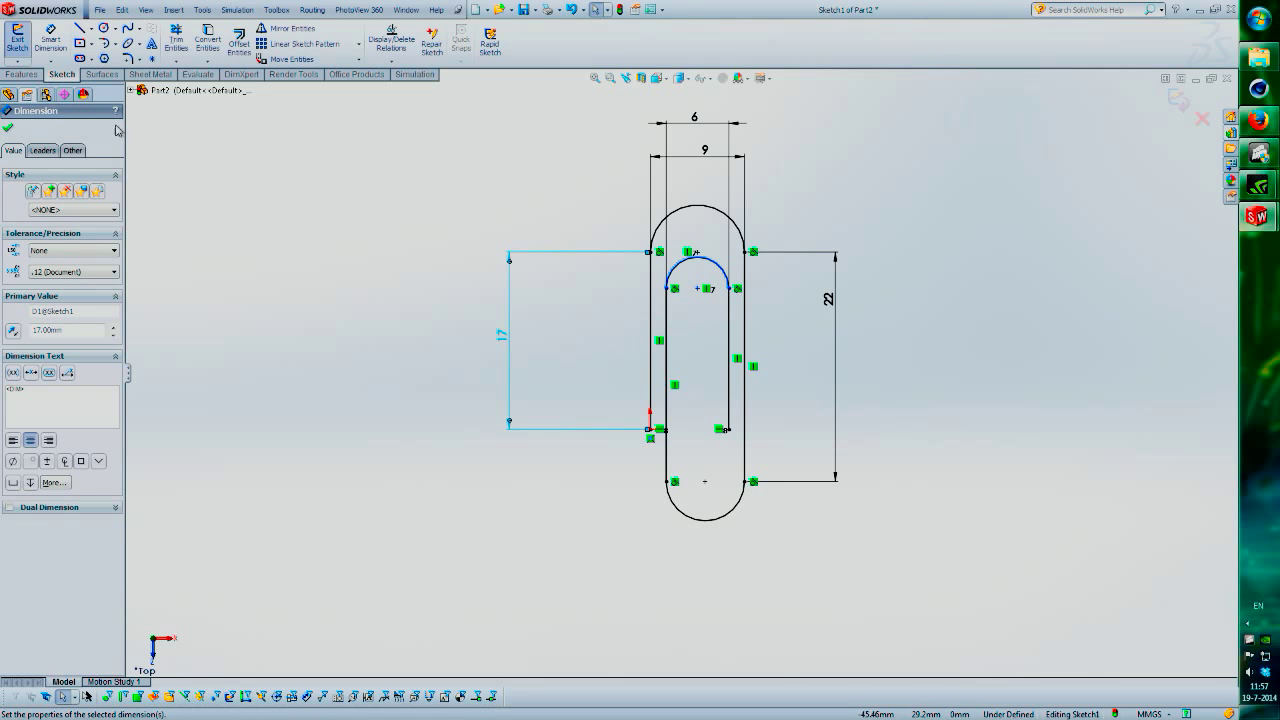
click(667, 360)
click(560, 380)
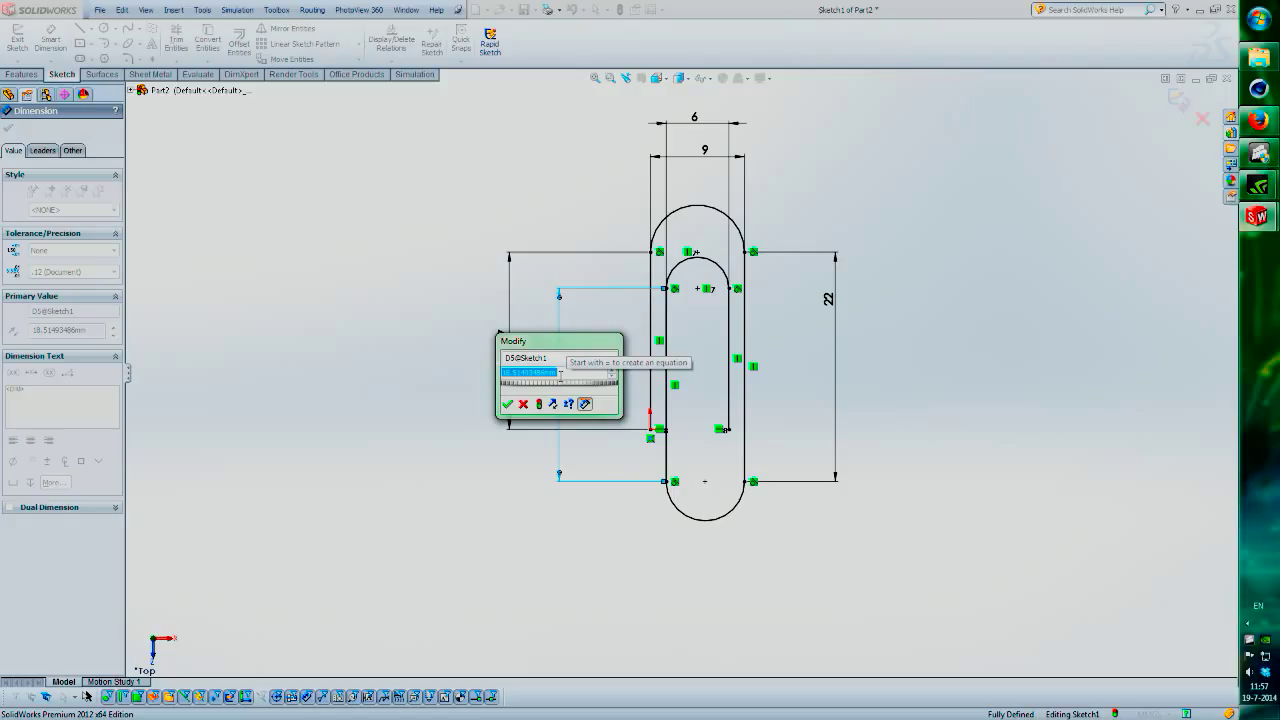
text(18)
key(Return)
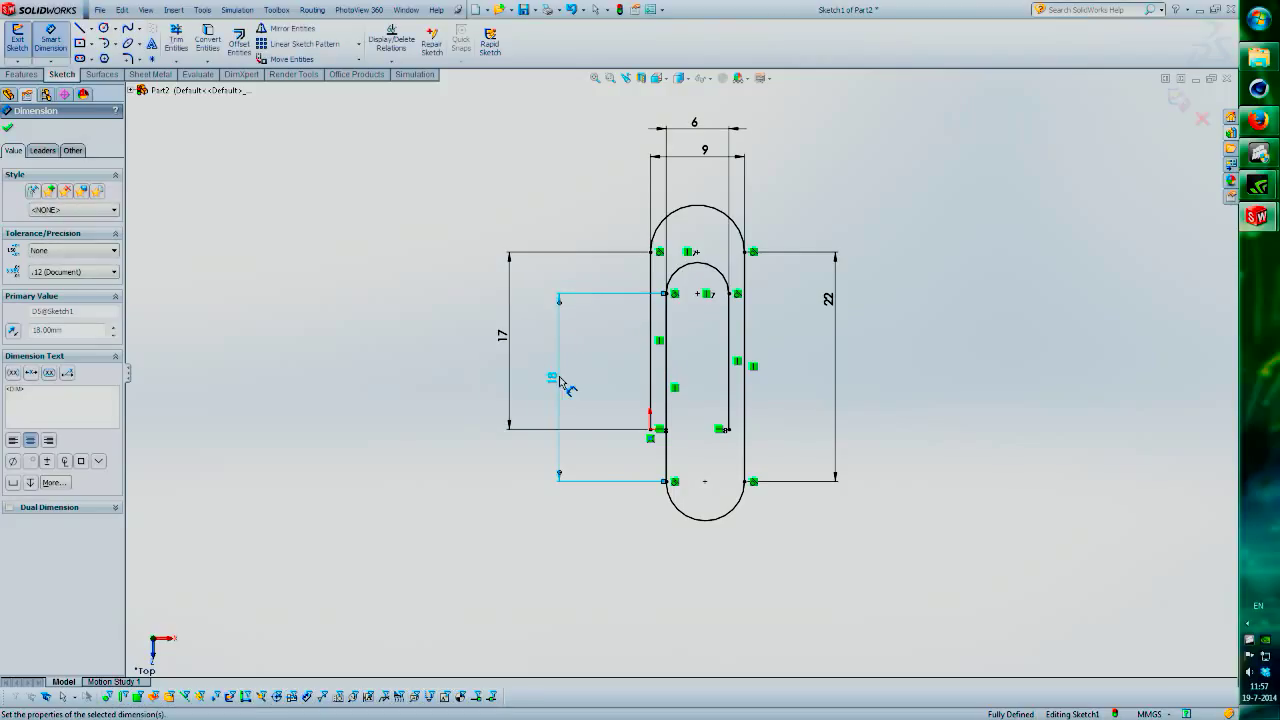
key(Escape)
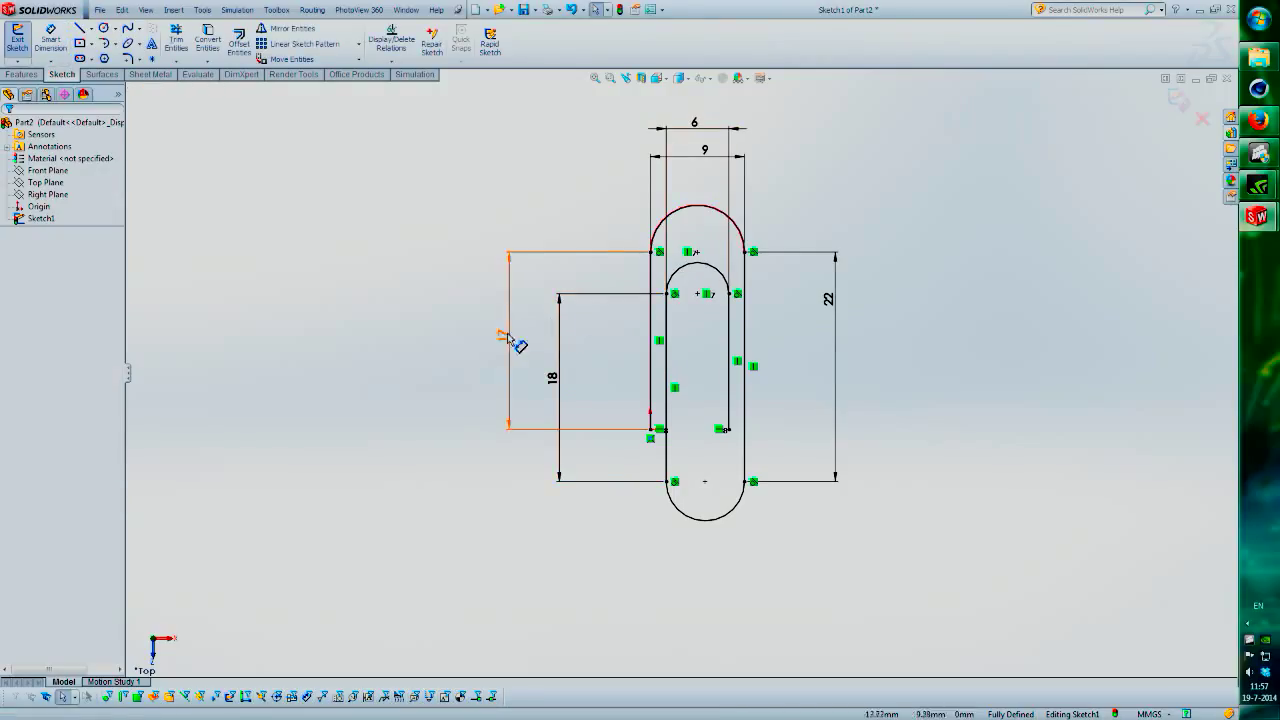
Try 20 mm on the 17 mm dimension, then undo back to 17 mm
double_click(504, 334)
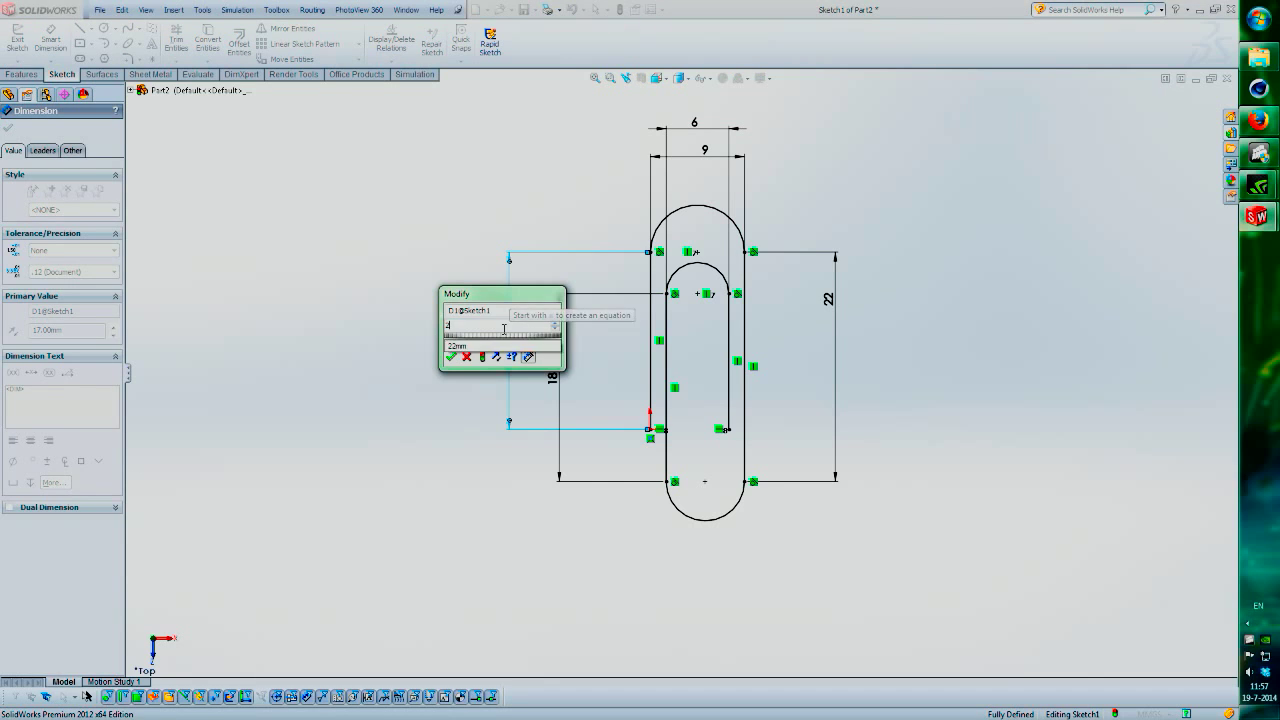
key(Return)
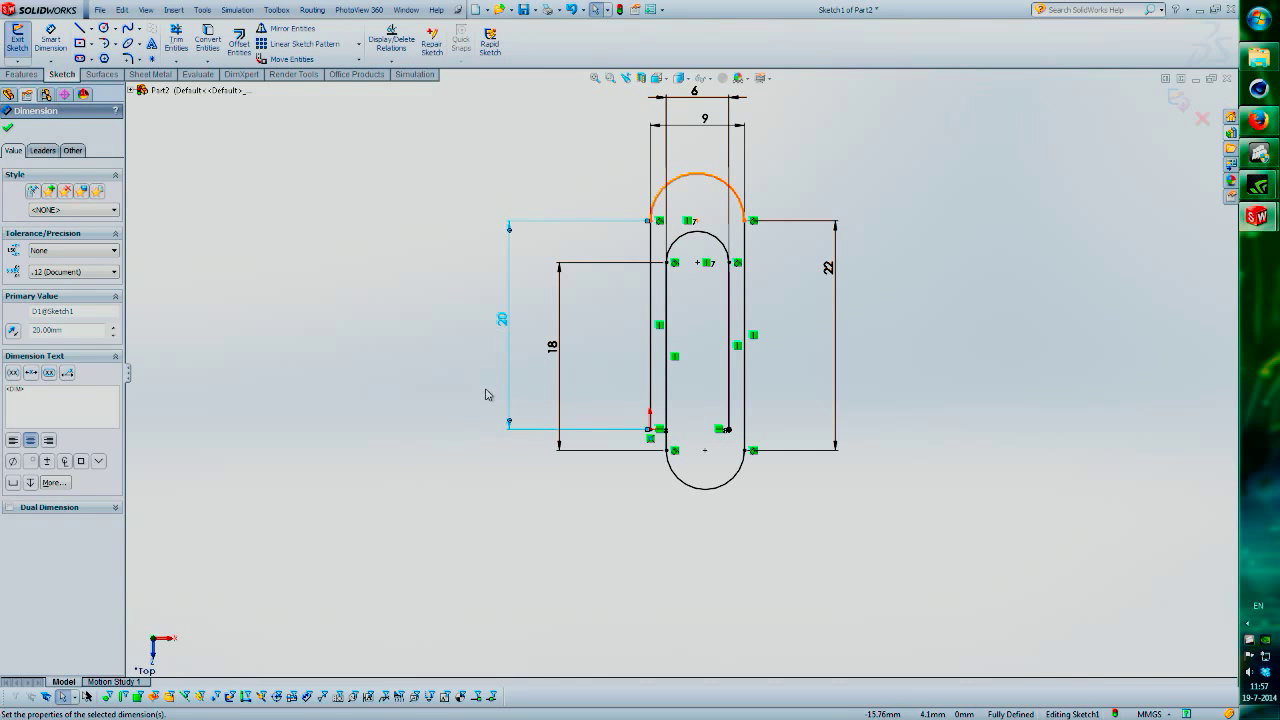
key(ctrl+z)
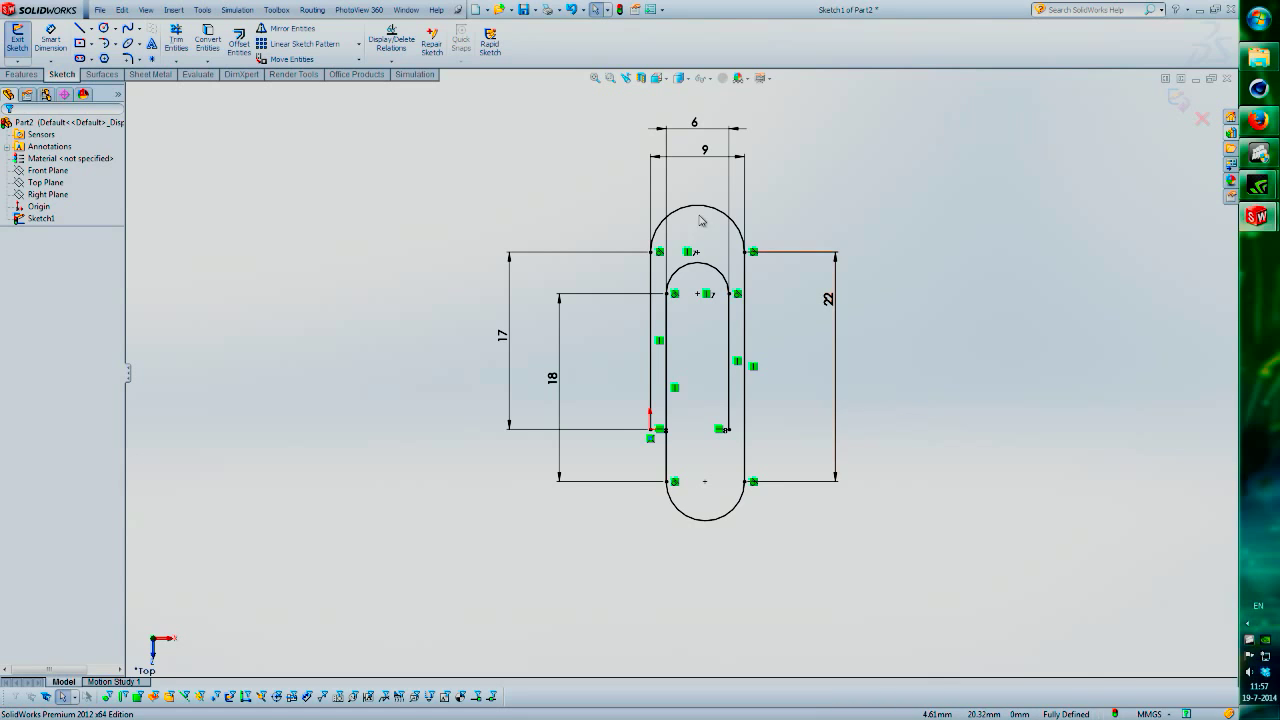
Exit Sketch1, leaving the fully defined paperclip outline as a finished sketch
scroll(701, 220, down, 2)
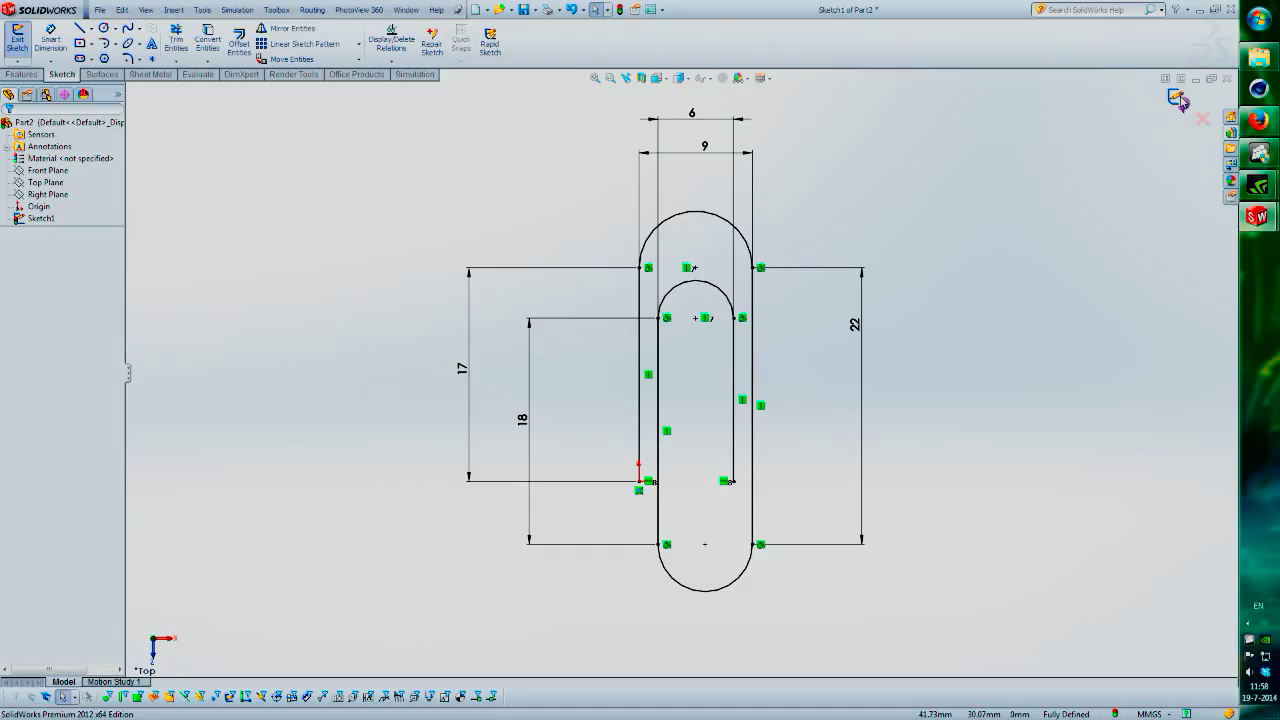
click(1182, 102)
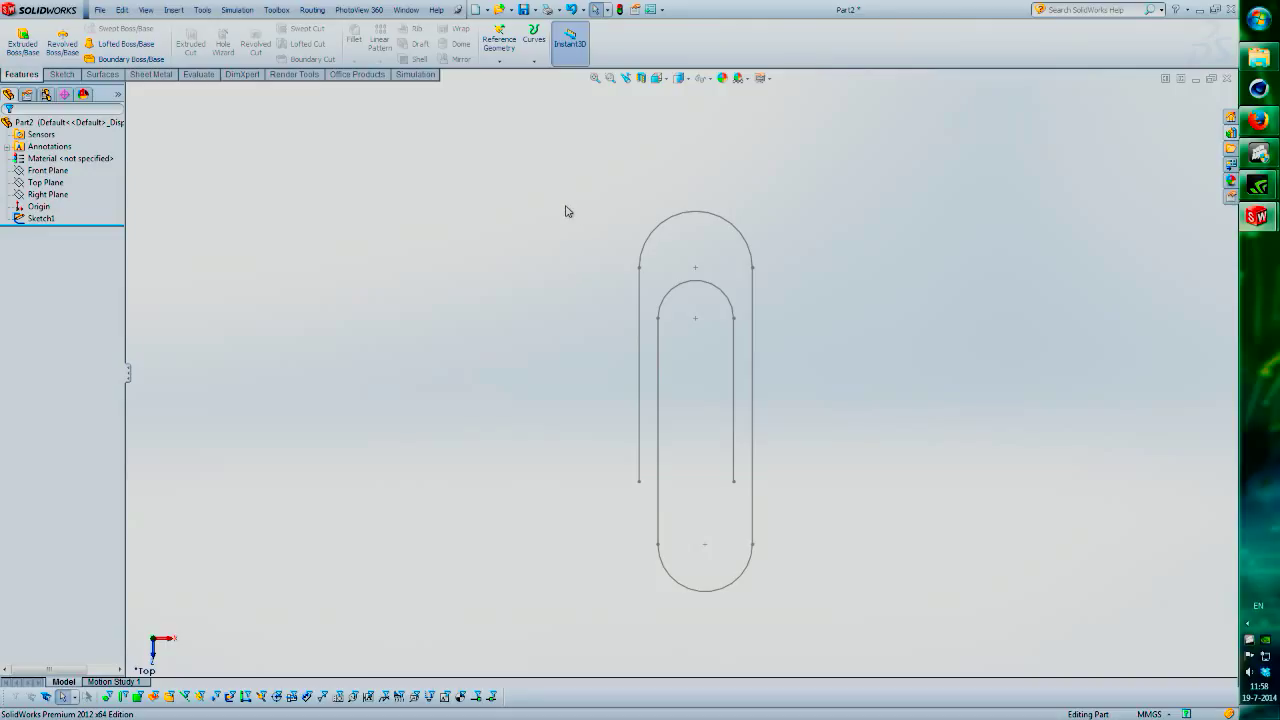
click(57, 171)
middle_drag(749, 531, 683, 391)
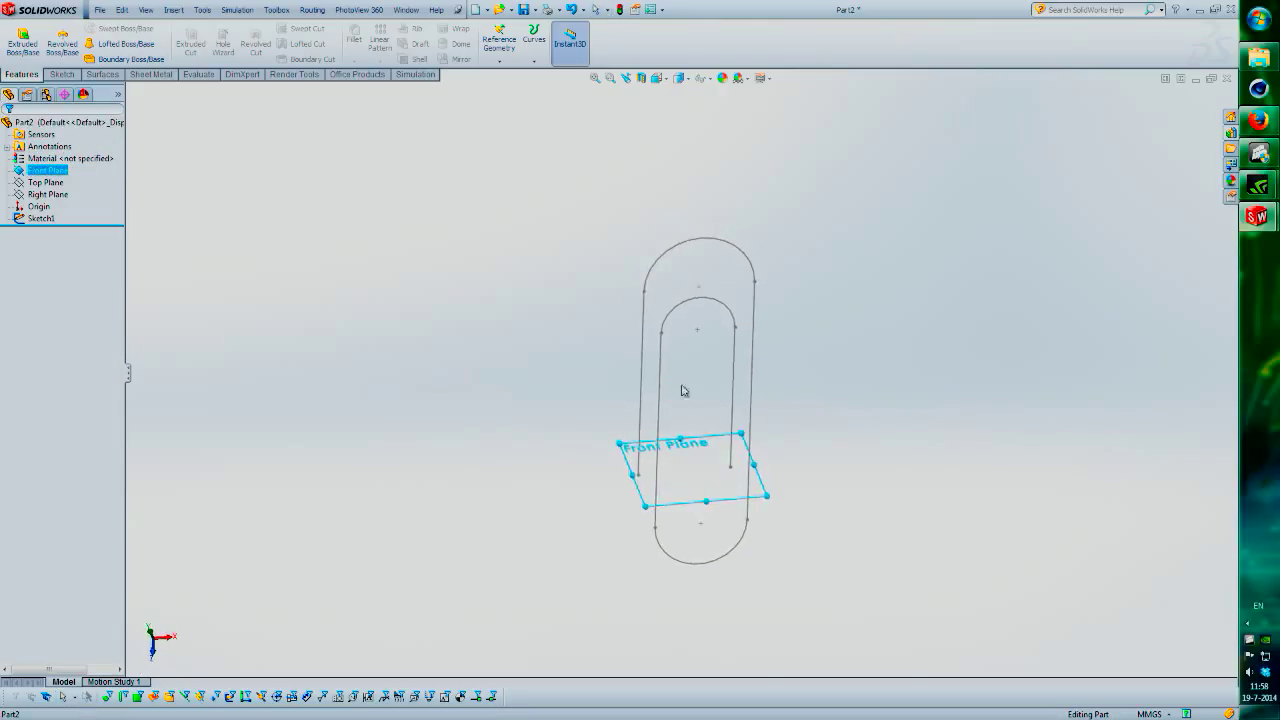
scroll(652, 497, down, 5)
scroll(652, 497, down, 2)
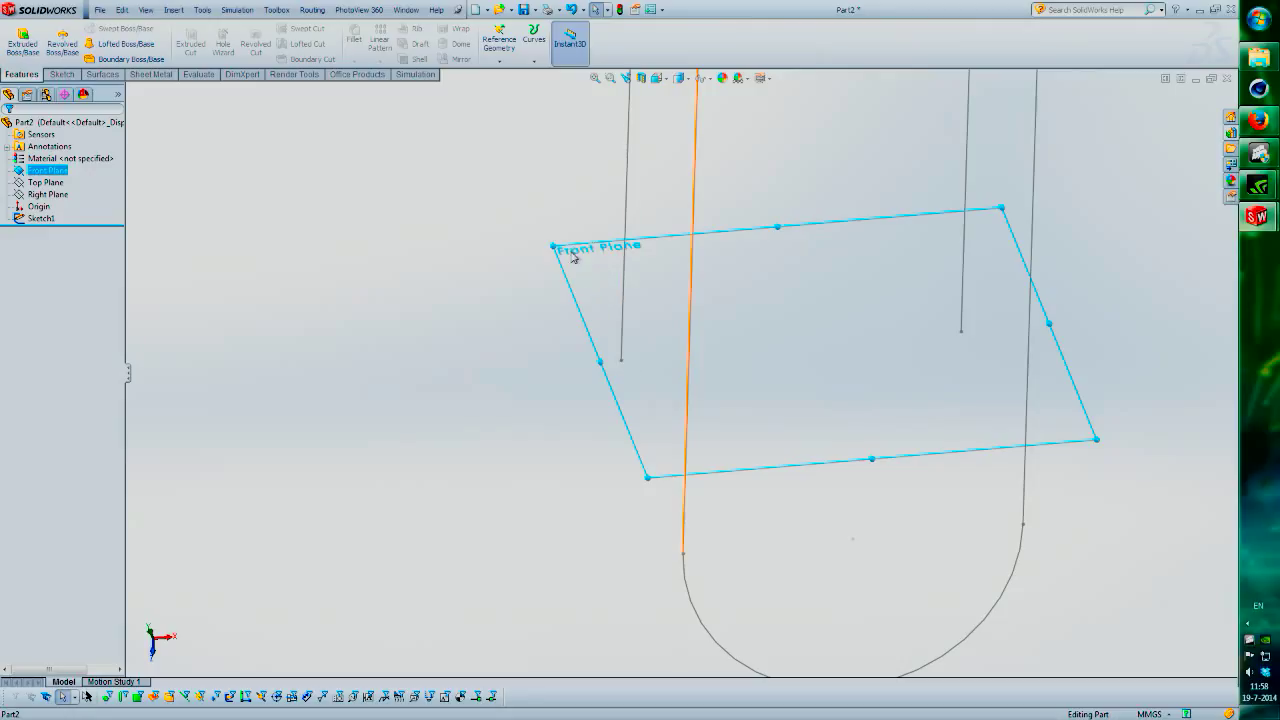
click(60, 74)
click(20, 40)
click(35, 76)
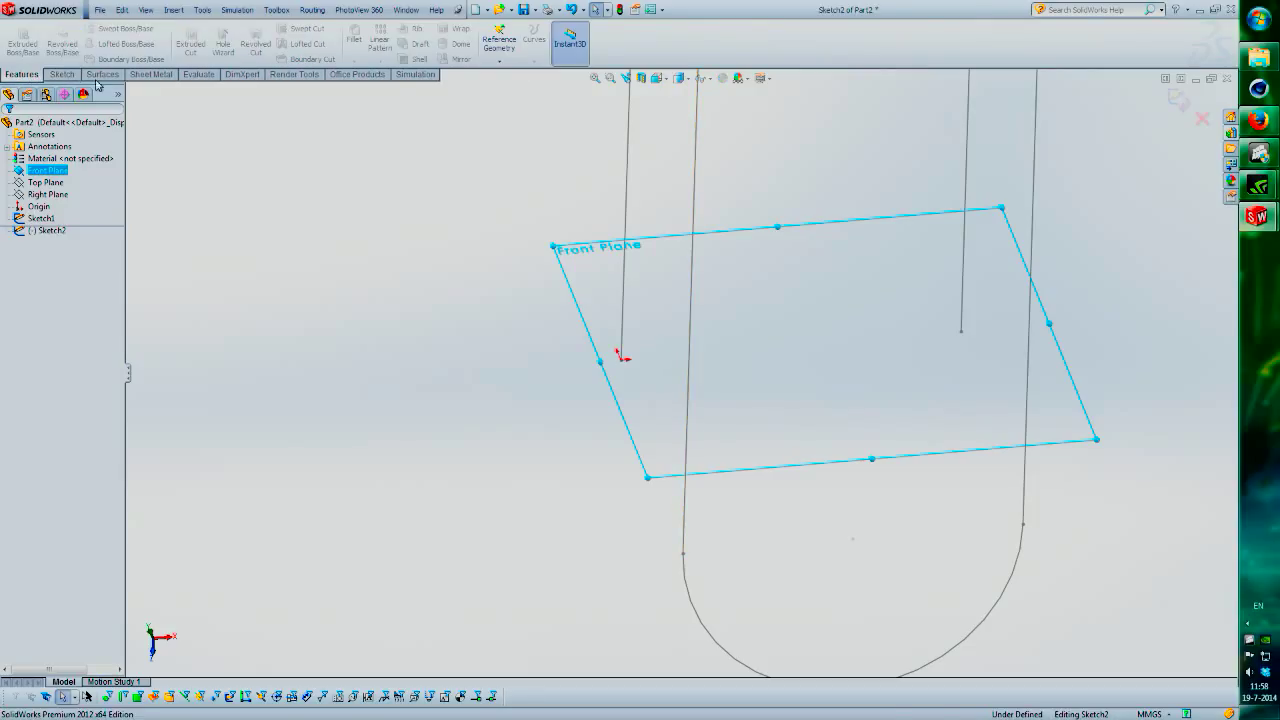
click(1178, 97)
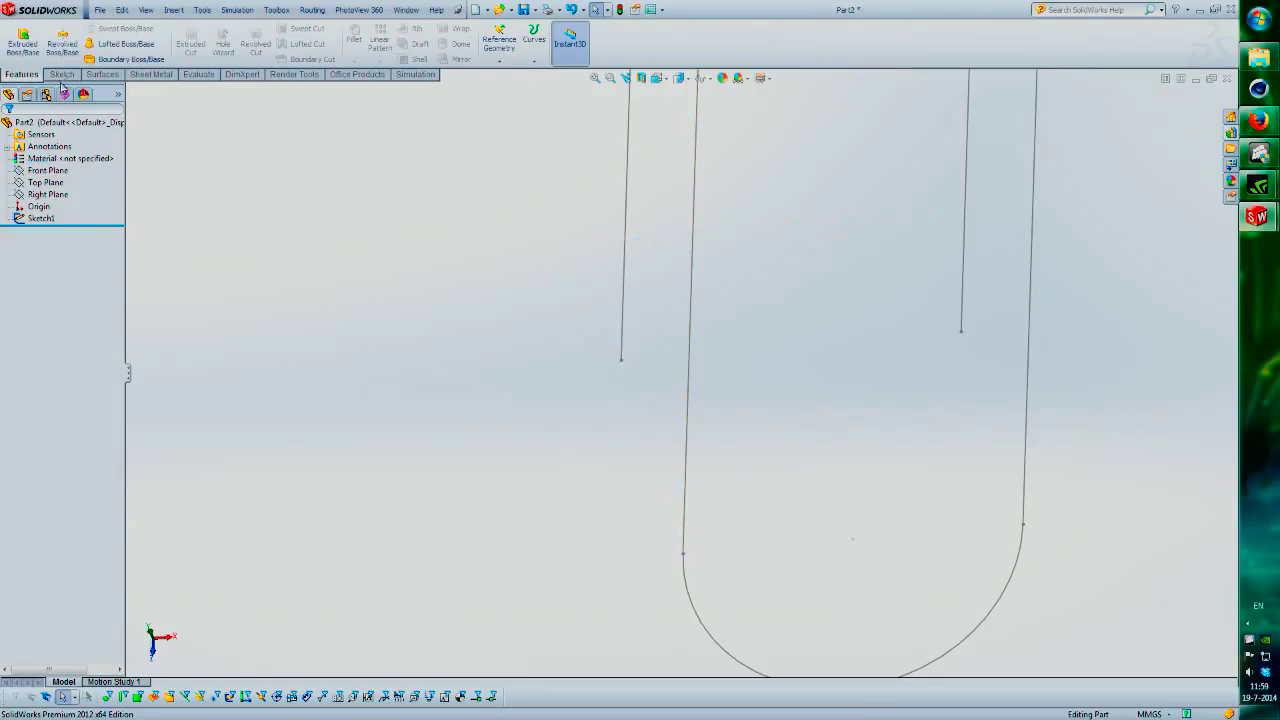
Start a new sketch on the Front Plane and view it Normal To
click(48, 170)
click(61, 74)
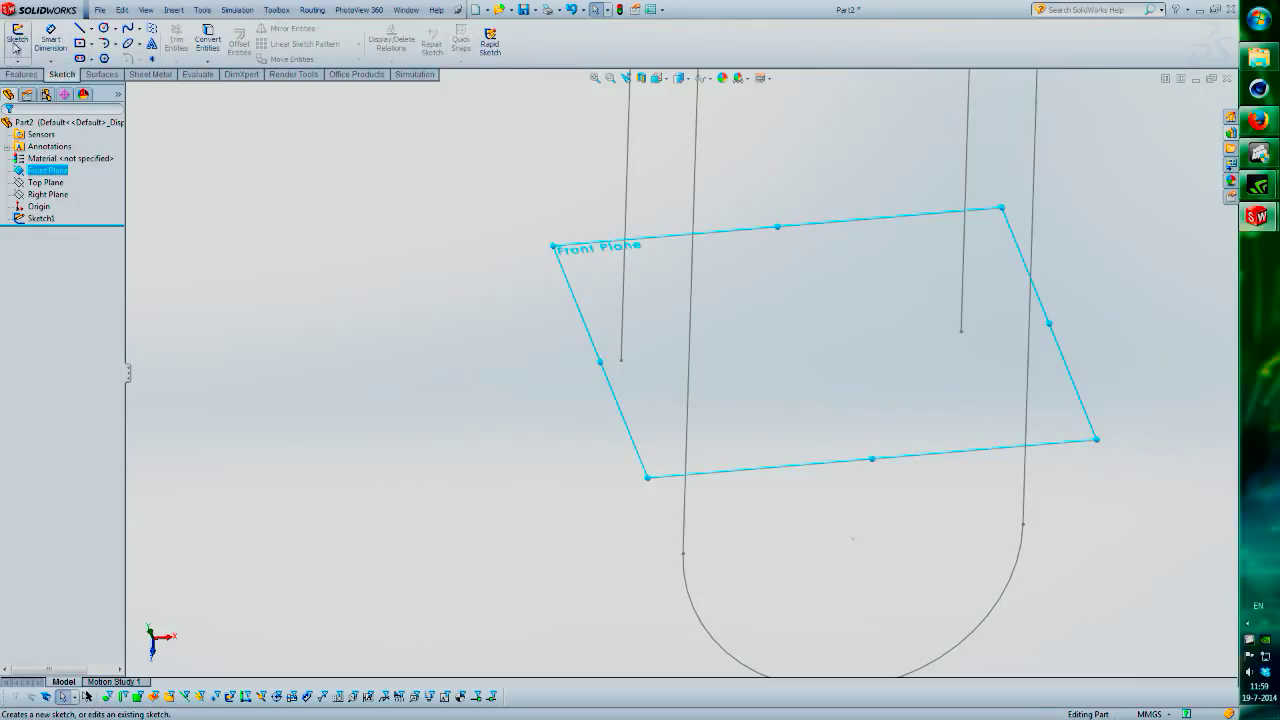
click(16, 45)
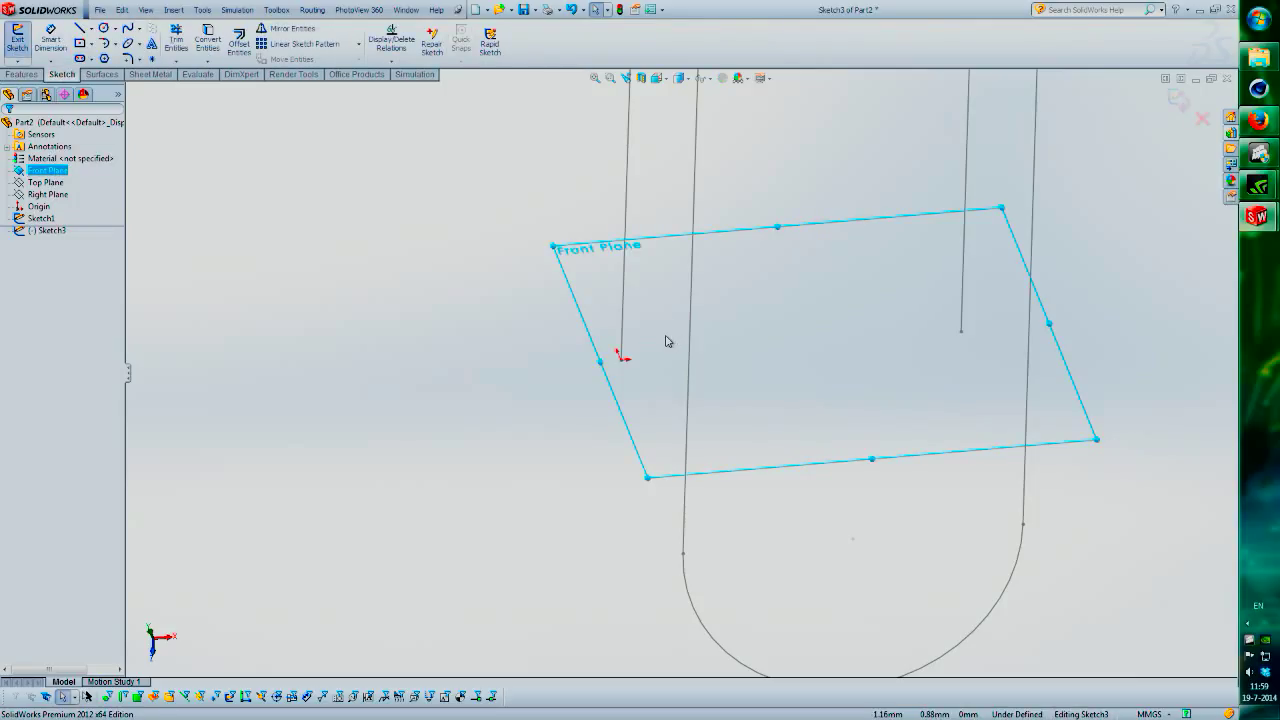
key(space)
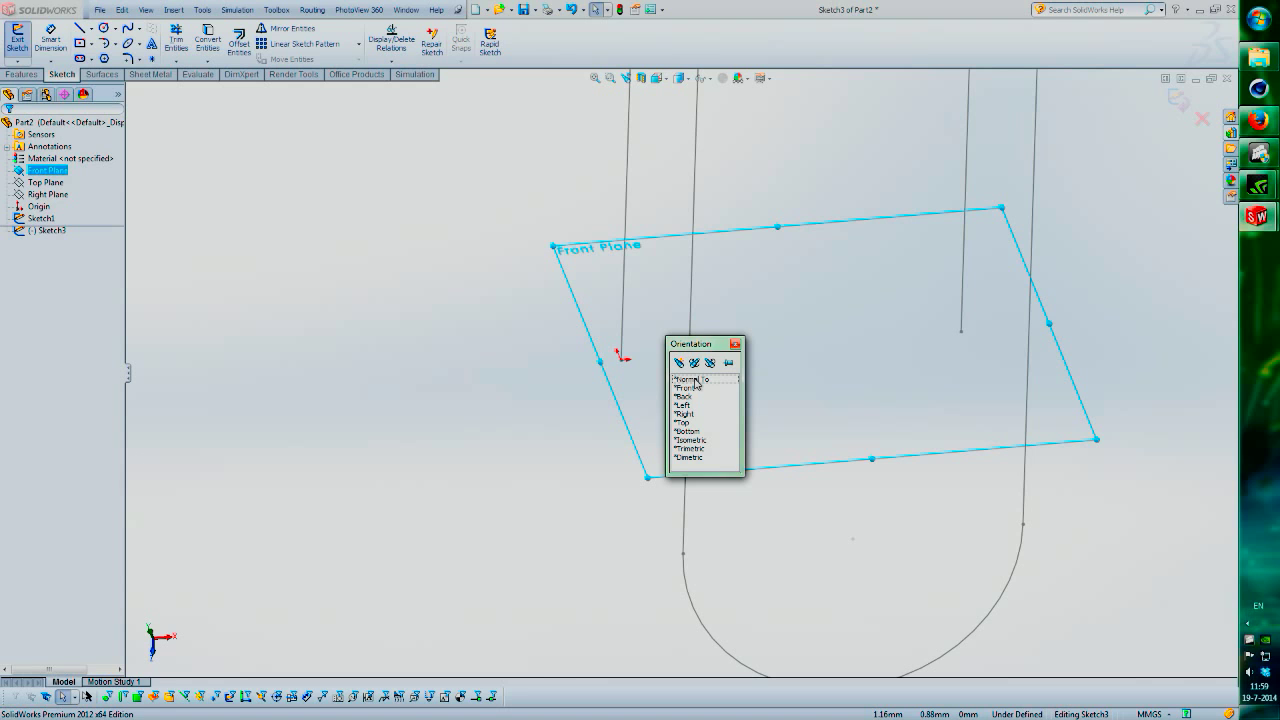
click(692, 380)
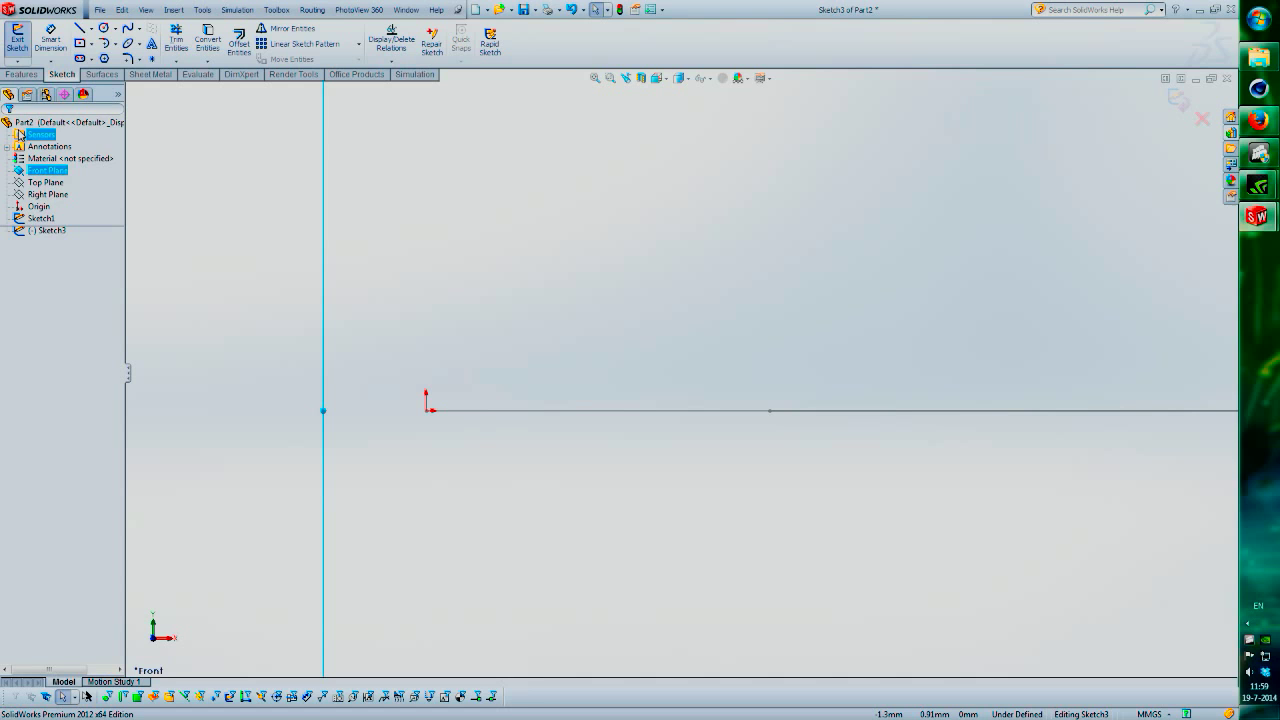
Draw a circle centred on the origin
click(103, 28)
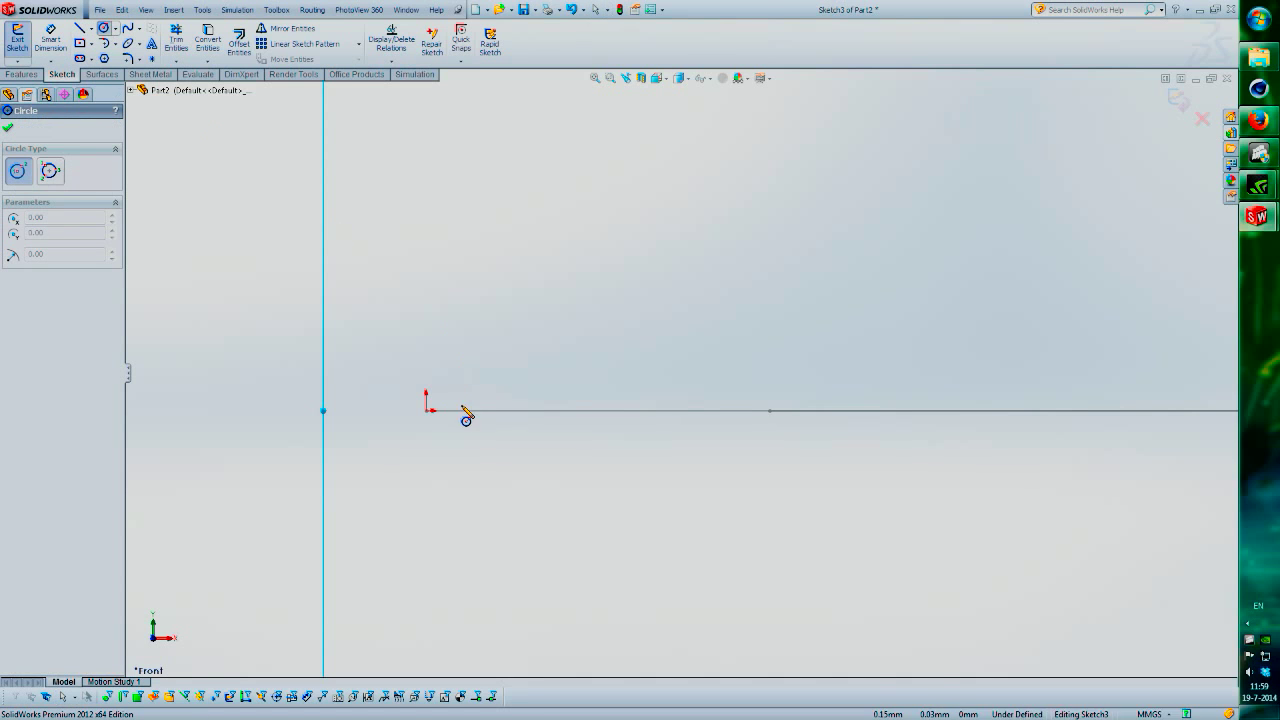
click(427, 410)
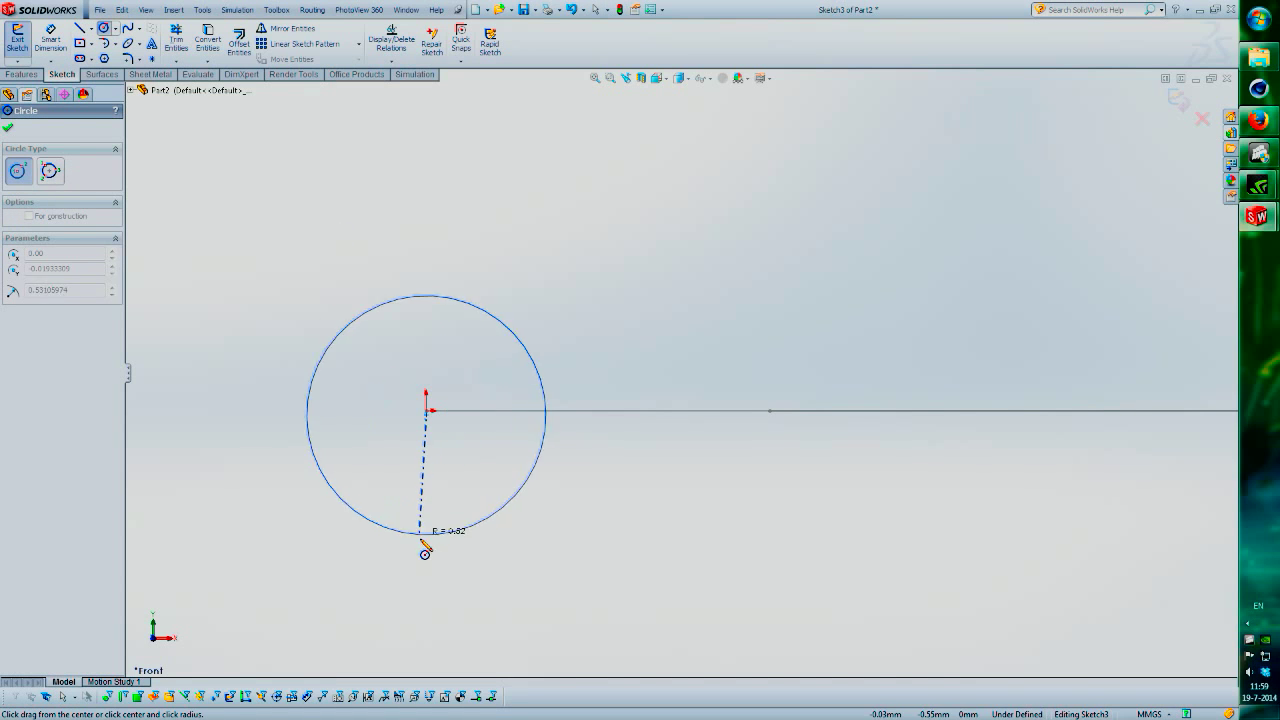
click(427, 497)
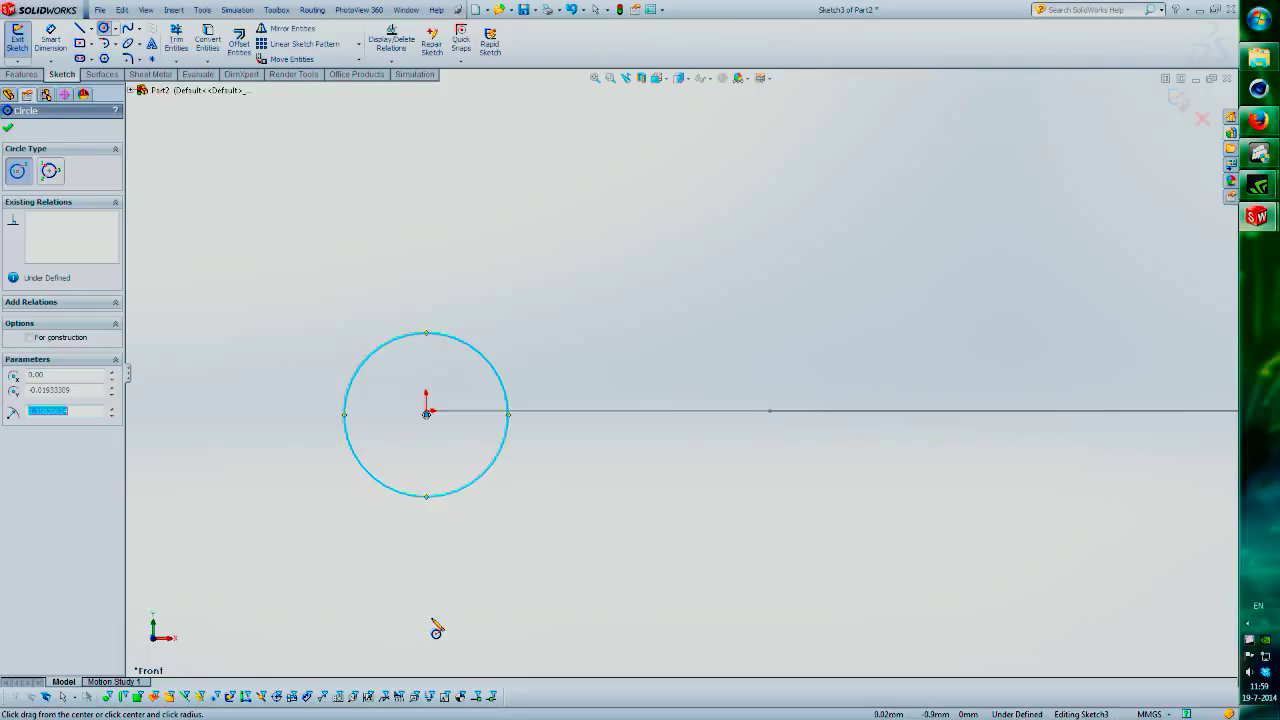
key(Escape)
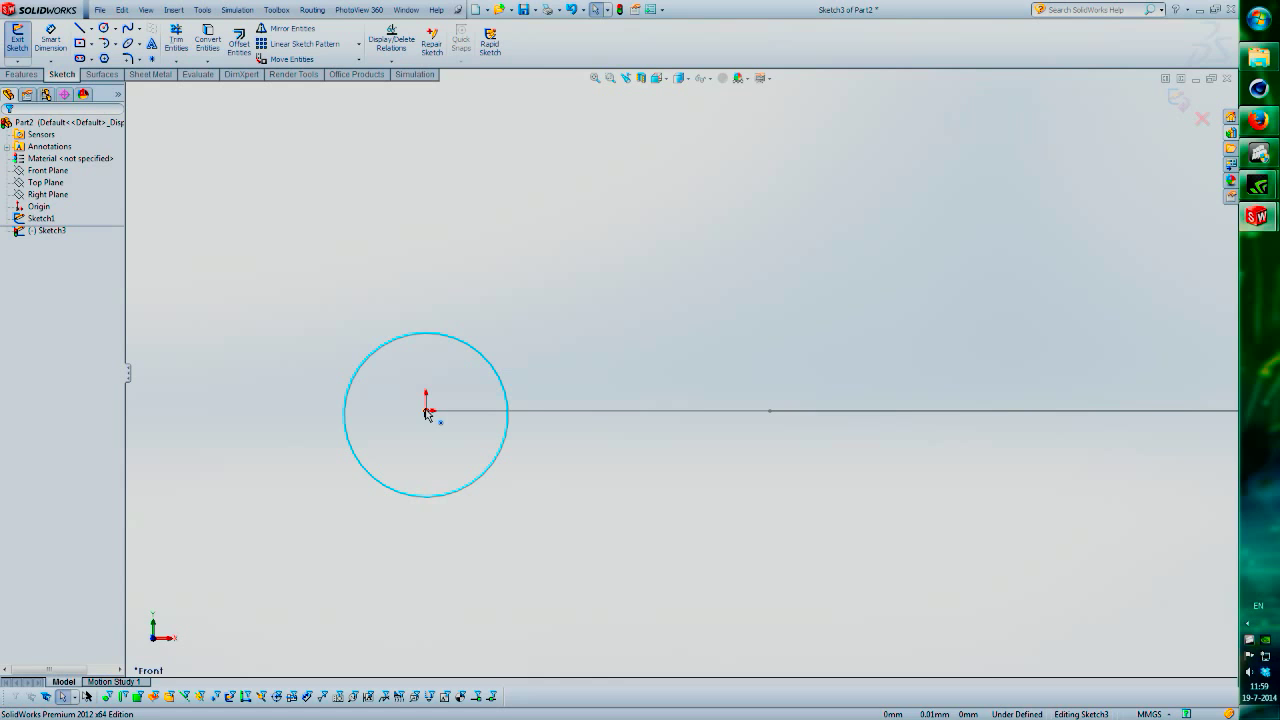
Add a Coincident relation between the circle's centre point and the sketch origin
click(449, 457)
scroll(471, 394, down, 5)
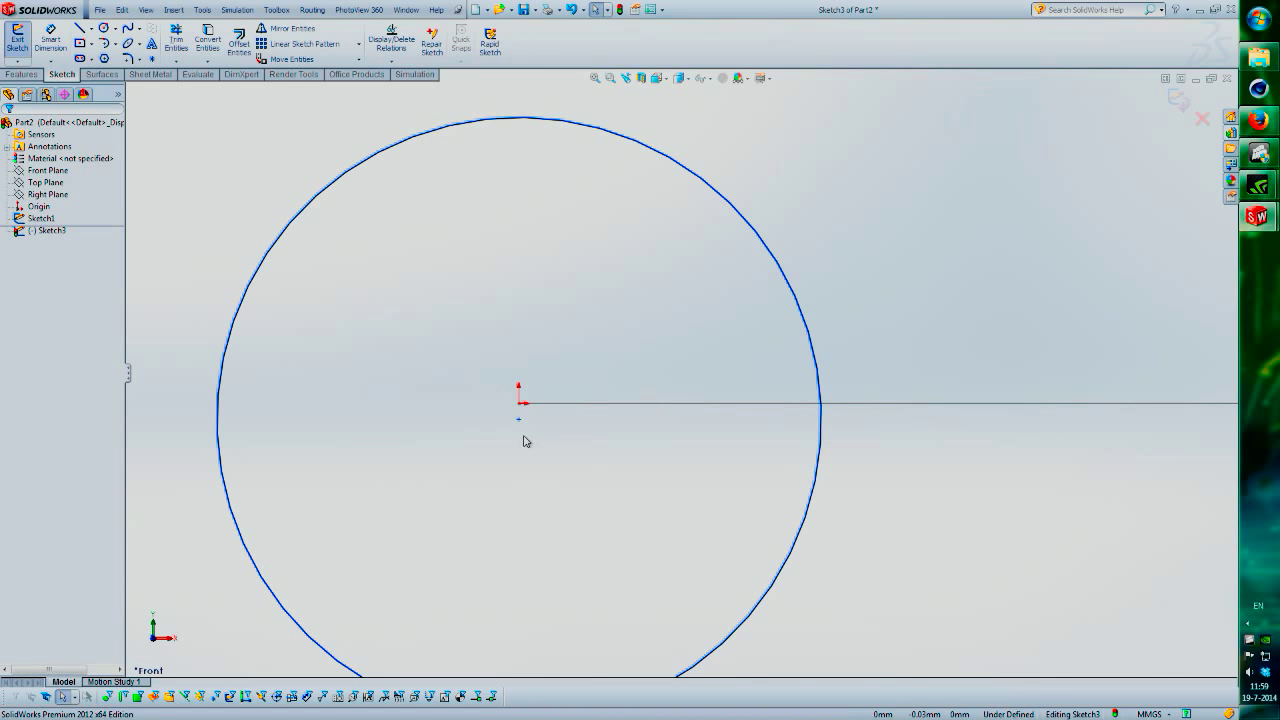
click(521, 405)
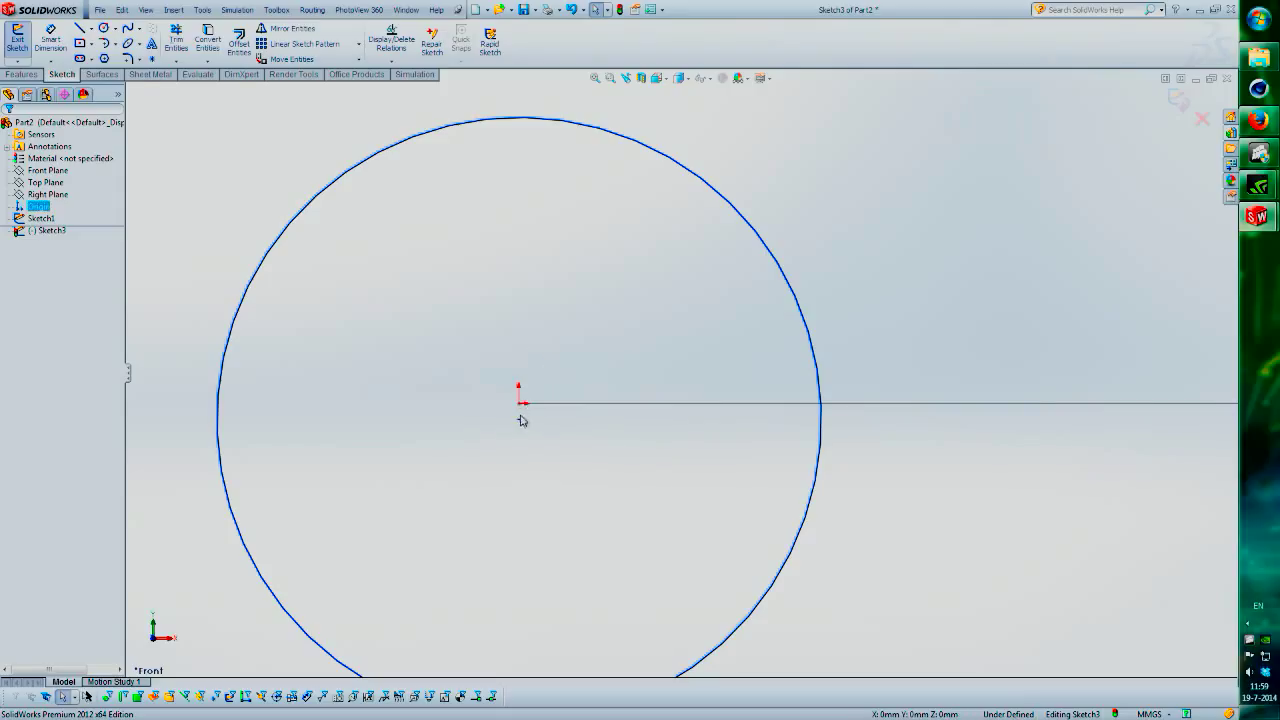
ctrl+click(519, 418)
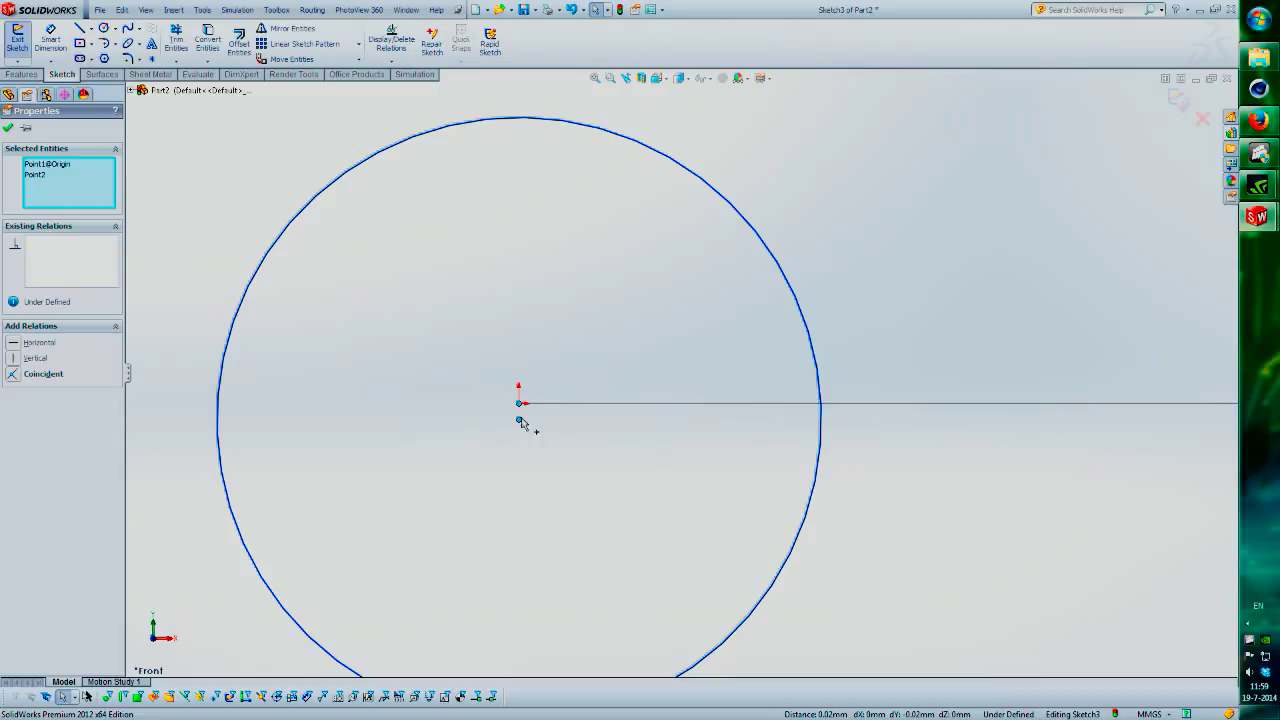
click(13, 378)
click(500, 555)
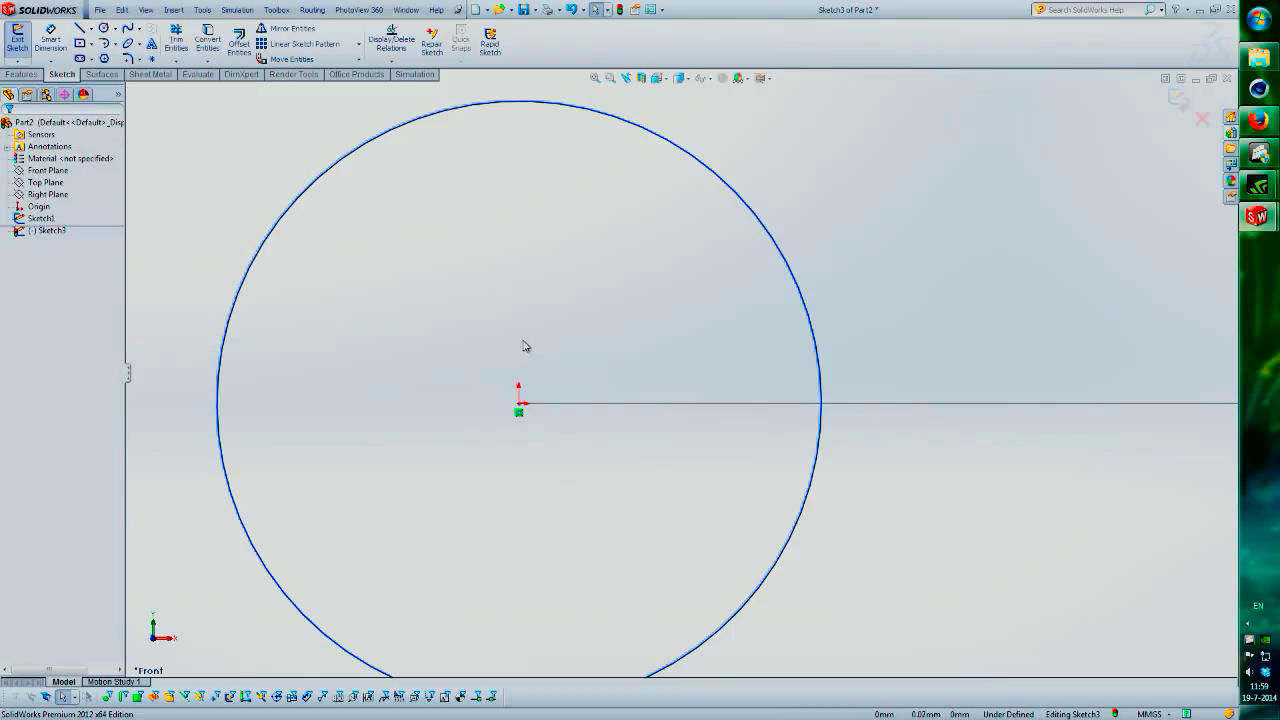
scroll(540, 410, down, 5)
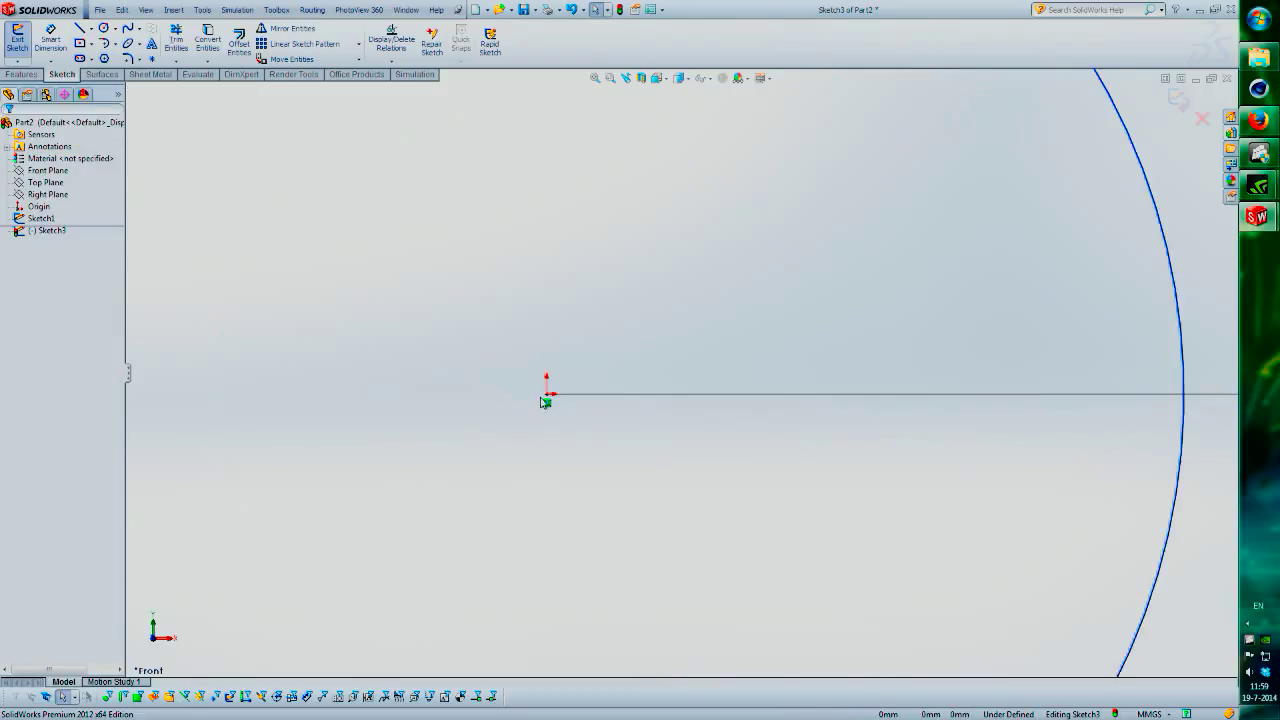
scroll(614, 395, up, 5)
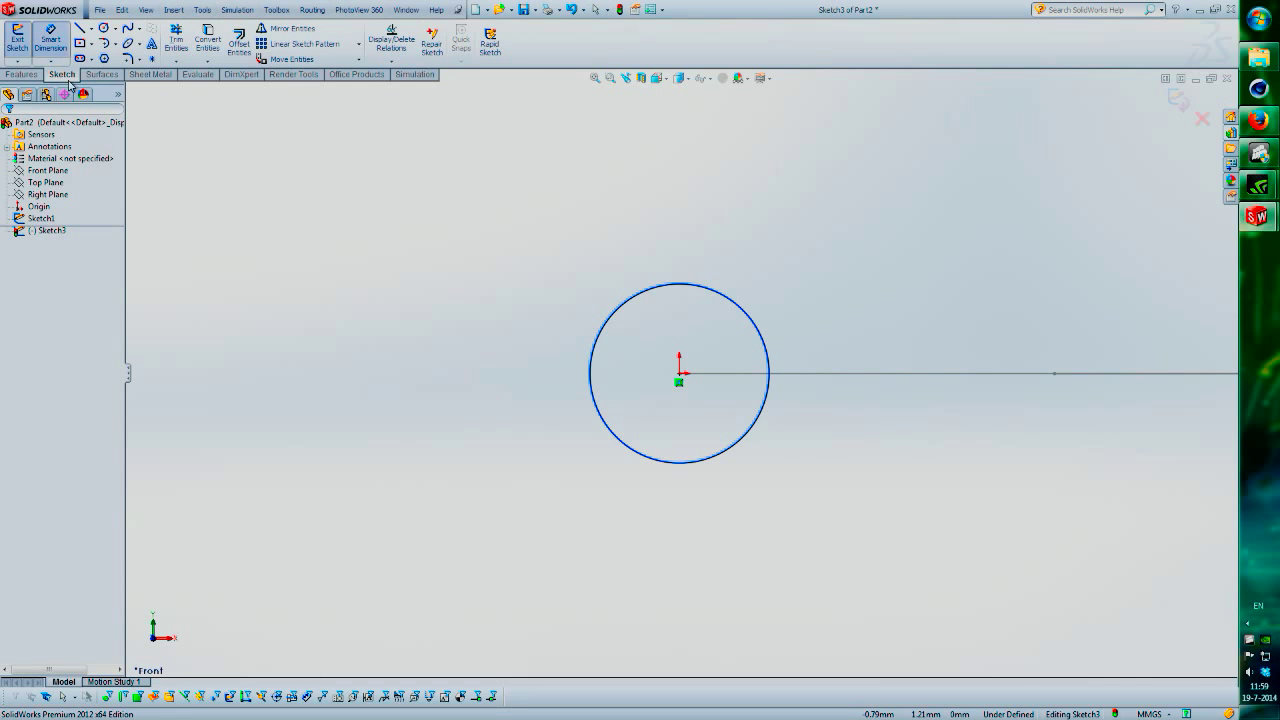
Dimension the circle to a 1 mm diameter, exit Sketch3, and switch to isometric view
click(50, 40)
click(690, 287)
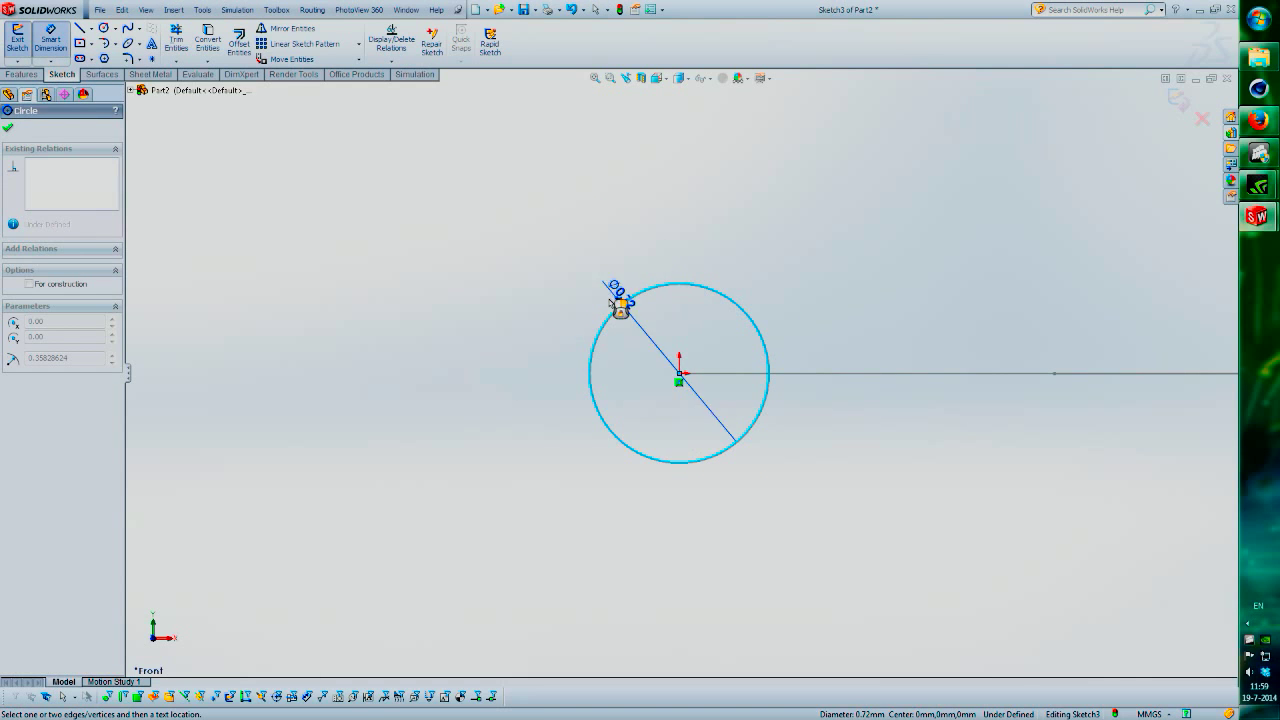
click(563, 374)
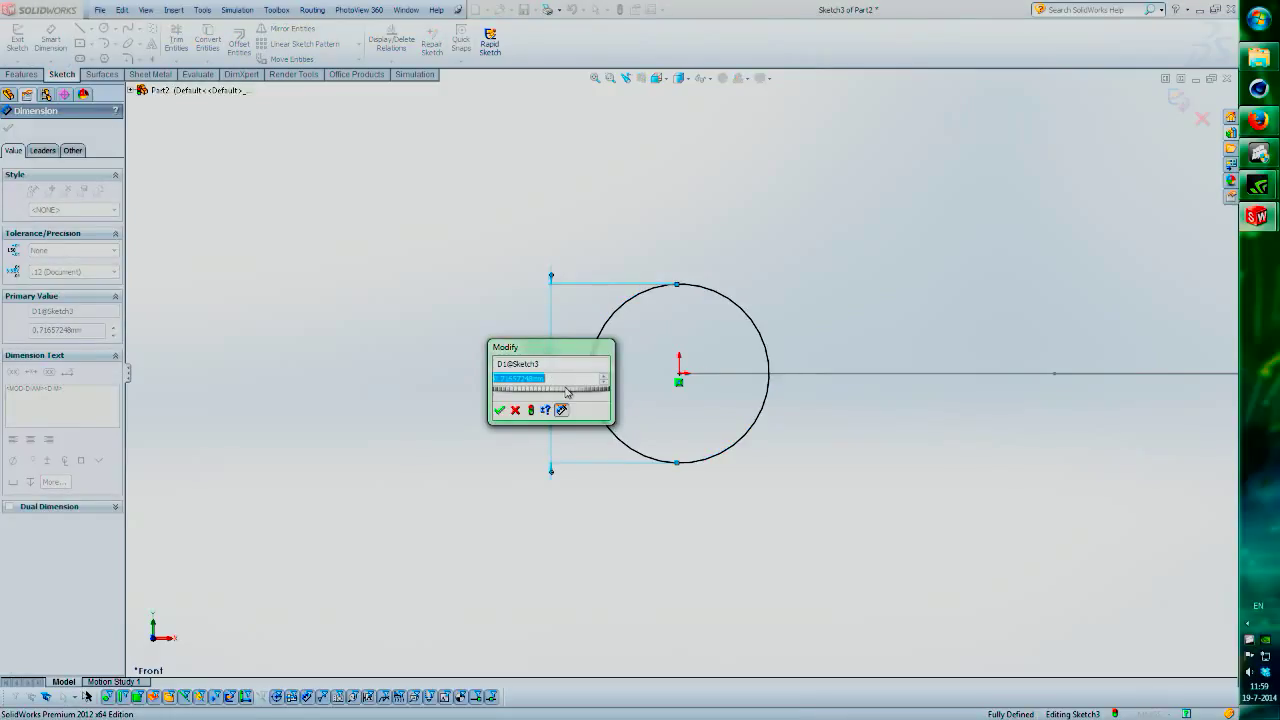
text(1)
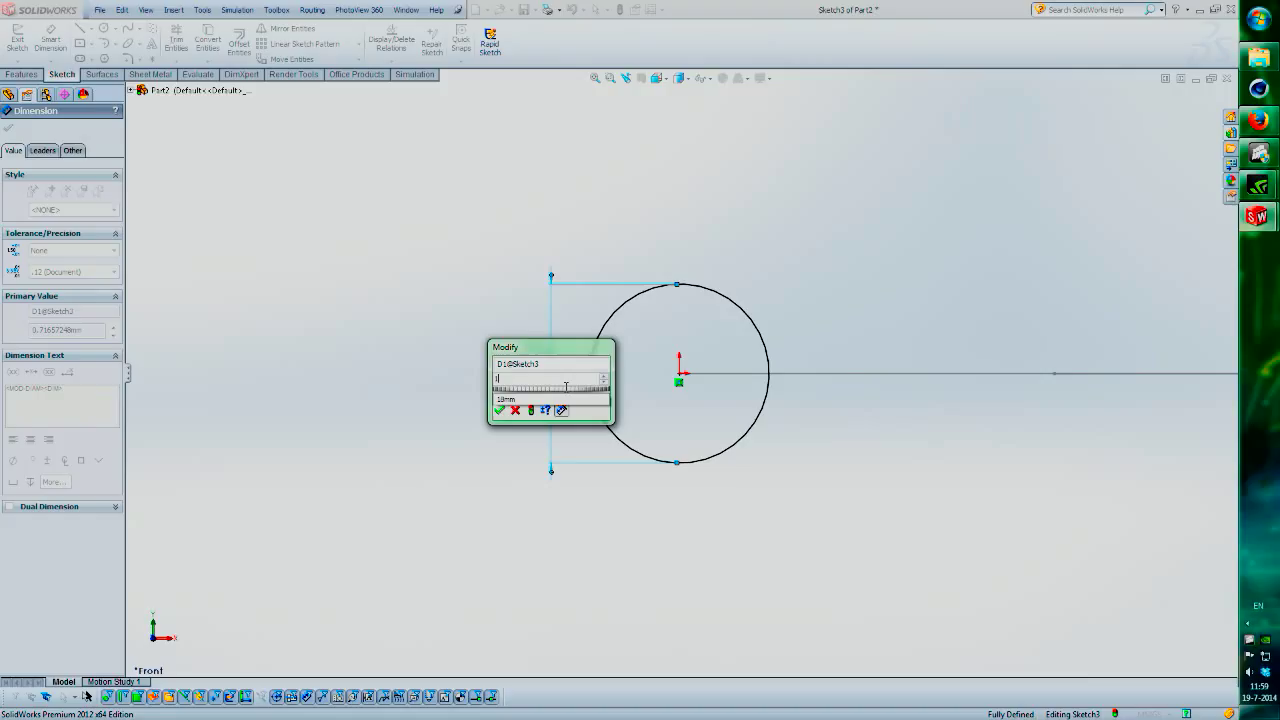
key(Return)
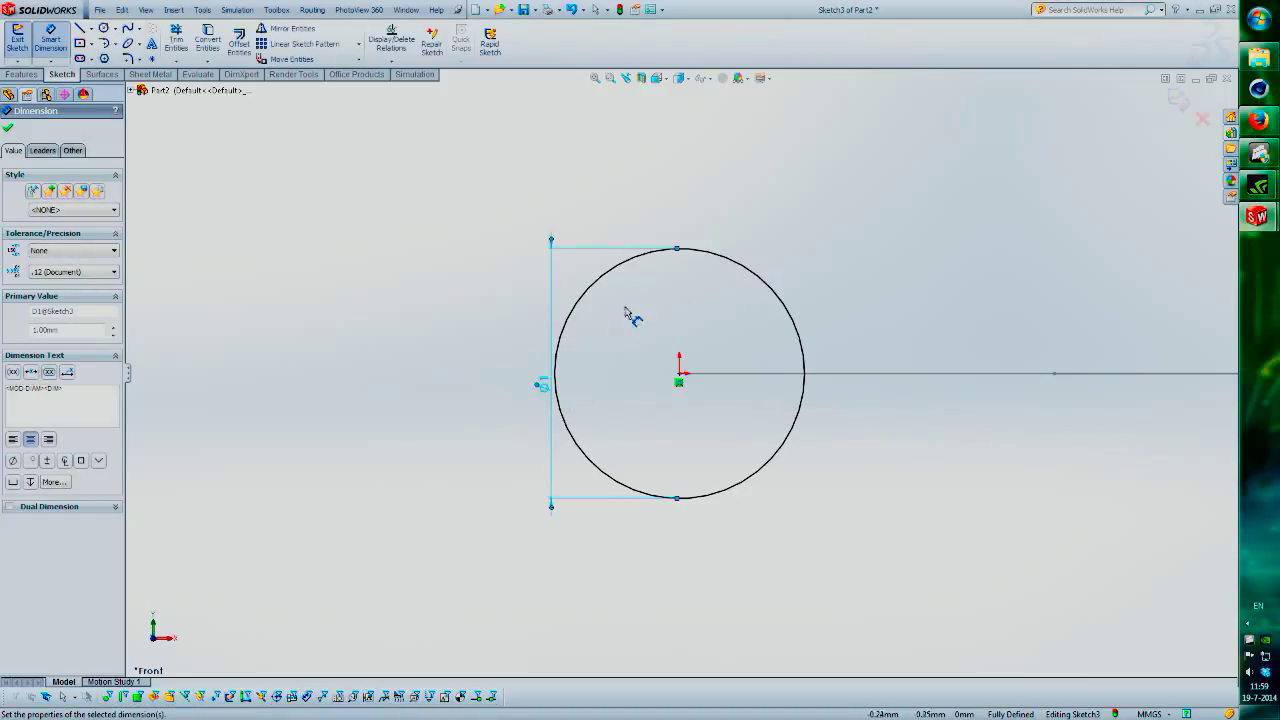
click(1175, 97)
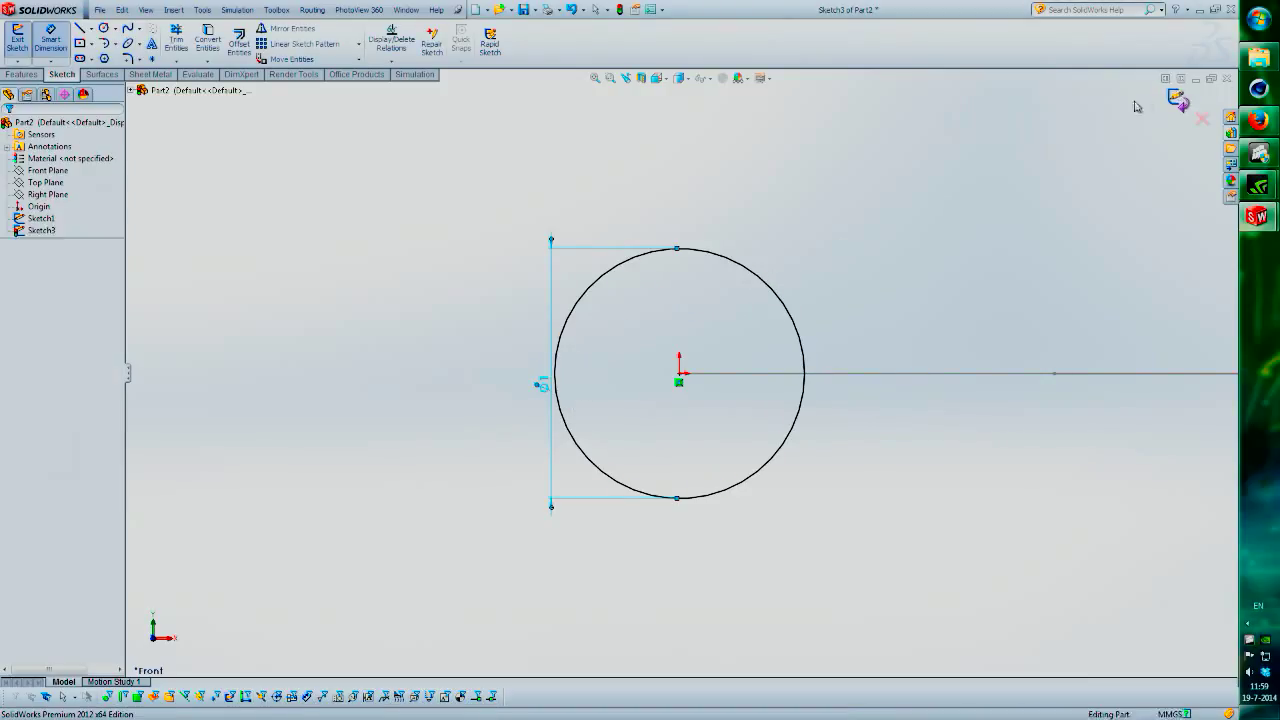
key(ctrl+7)
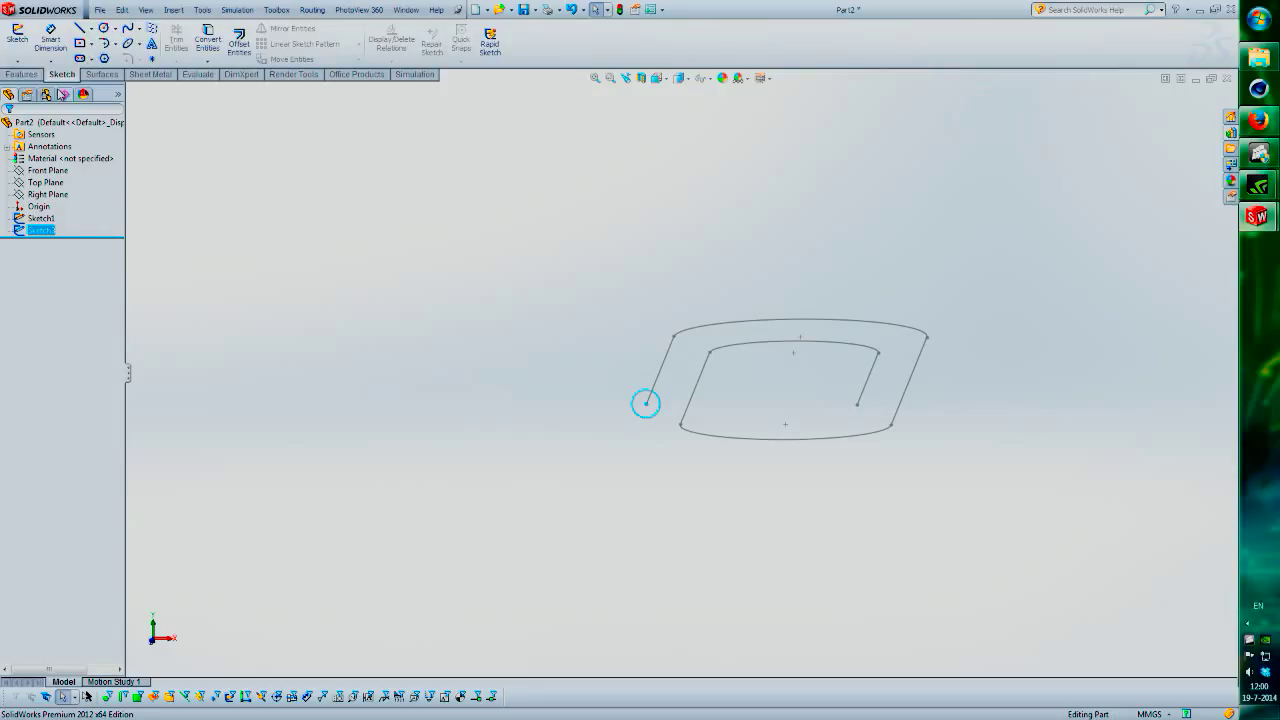
Start a Swept Boss/Base feature, with Sketch3 taken as its profile
click(23, 75)
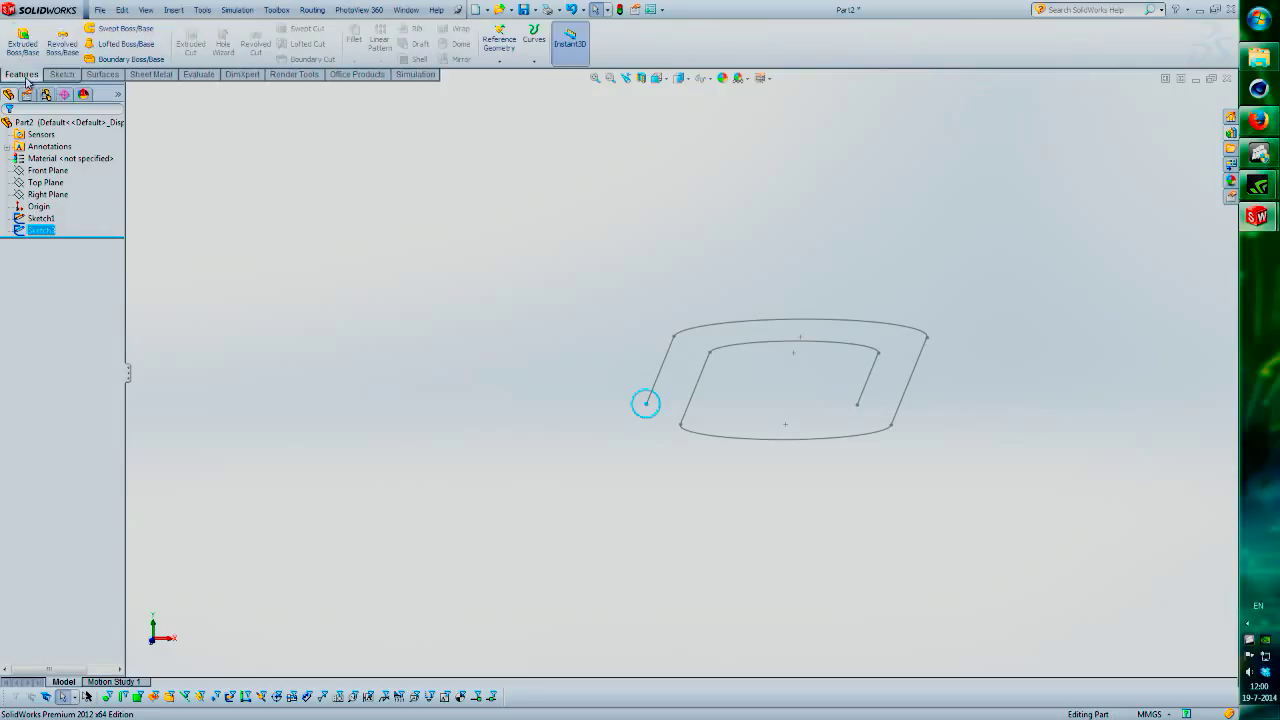
click(119, 30)
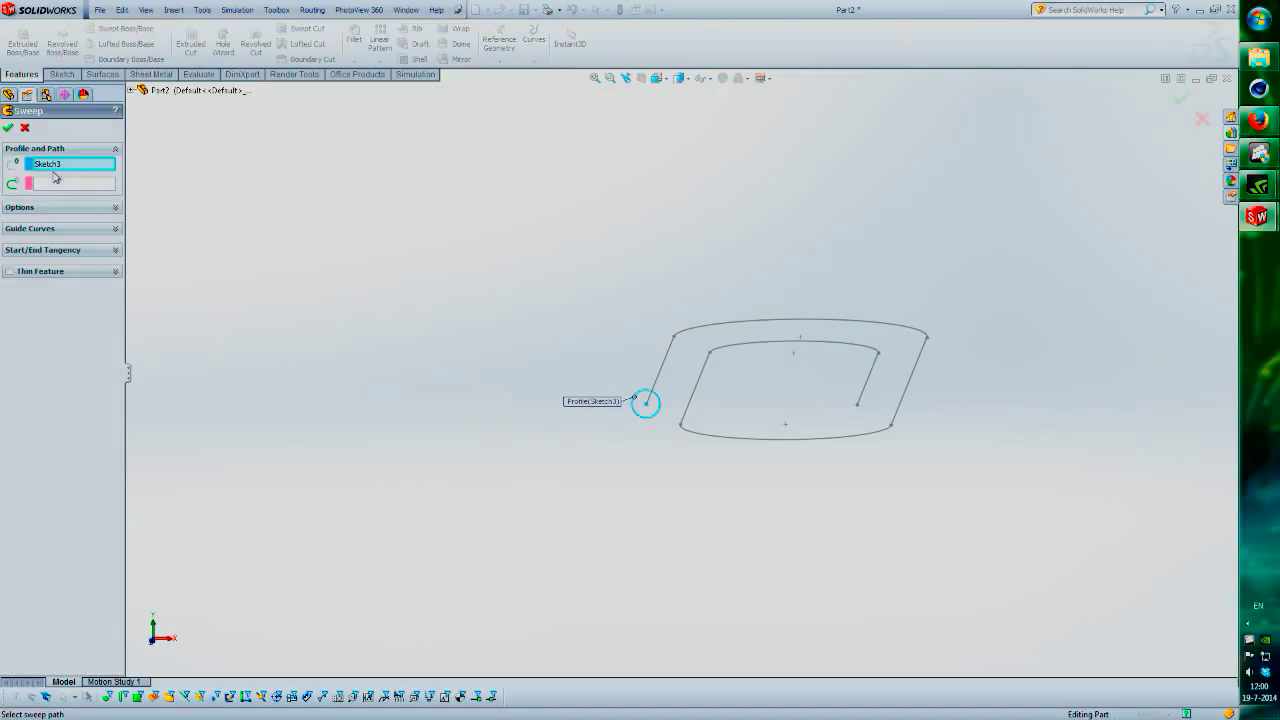
scroll(704, 382, down, 3)
scroll(632, 404, down, 2)
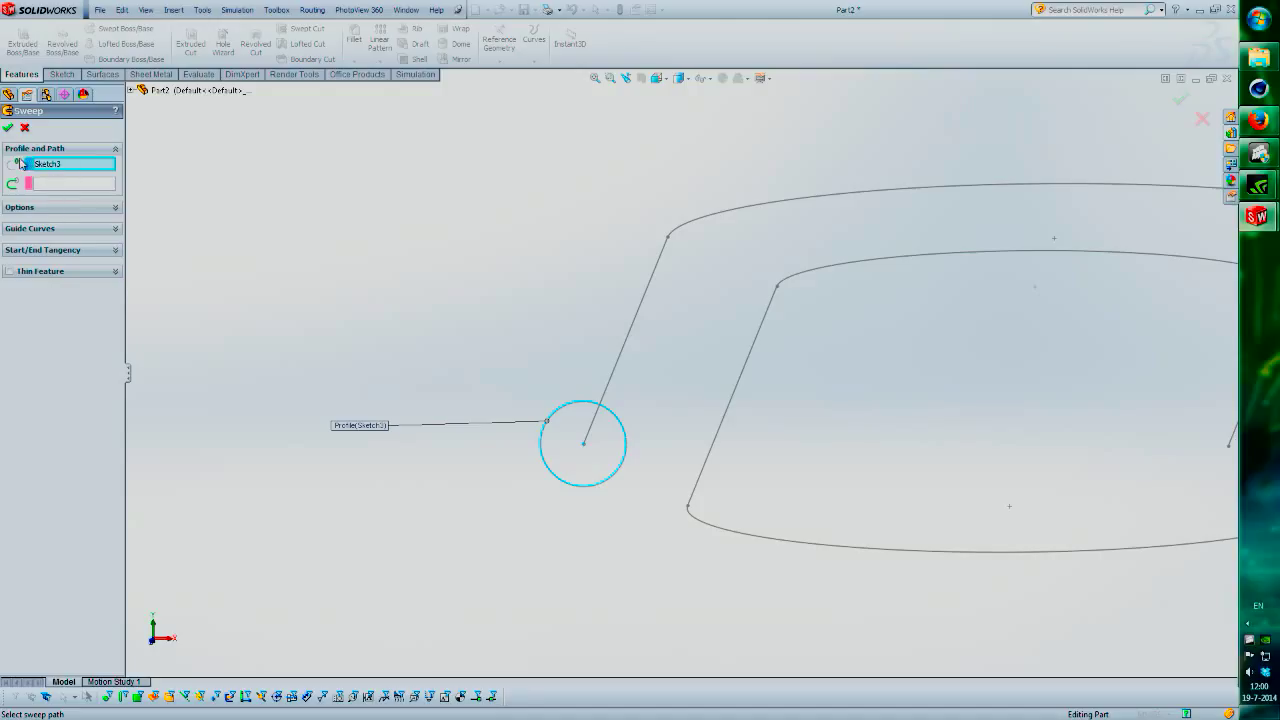
Sweep the 1 mm circle along the Sketch1 paperclip outline with preview on, creating Sweep1
click(55, 188)
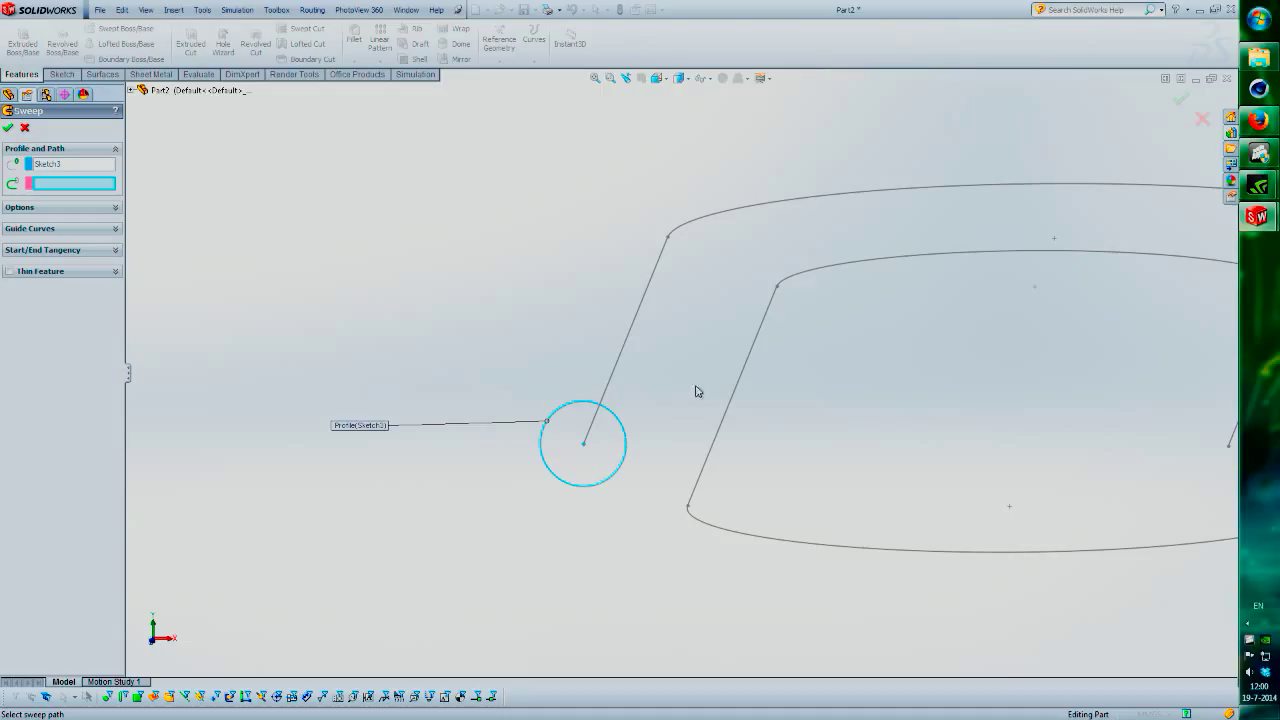
click(641, 307)
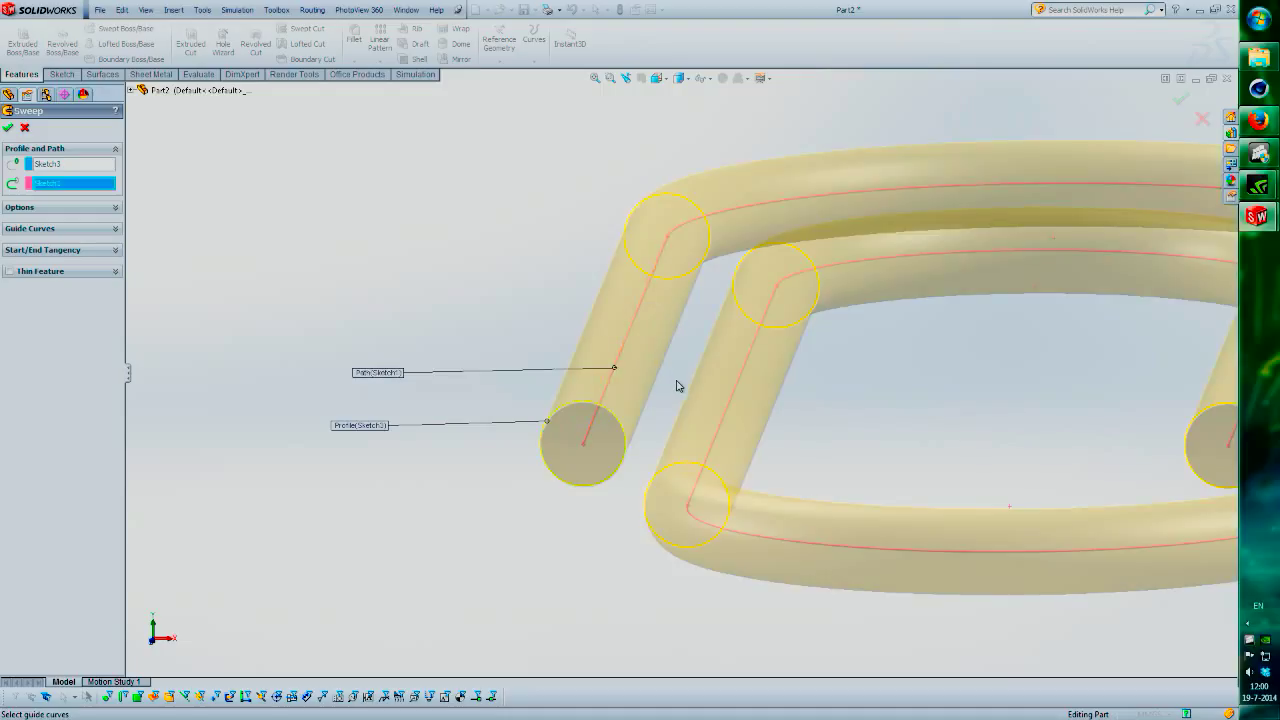
scroll(676, 386, up, 4)
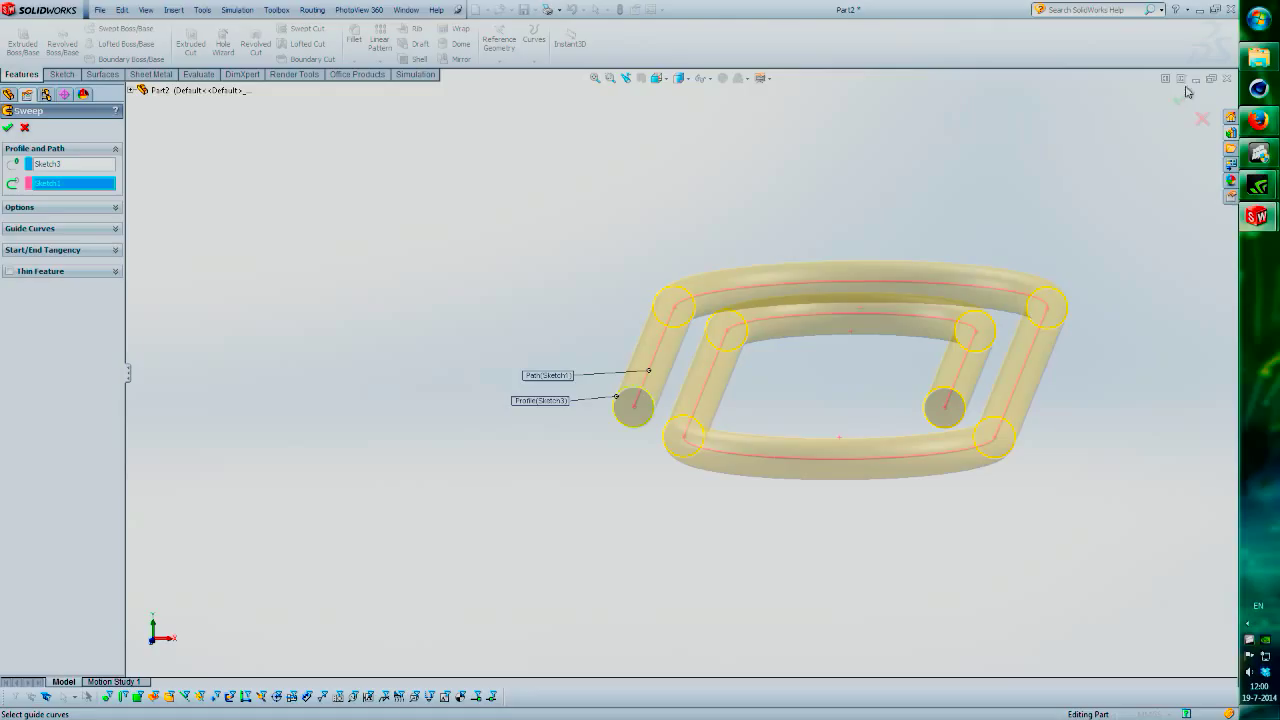
middle_drag(457, 206, 623, 327)
click(114, 209)
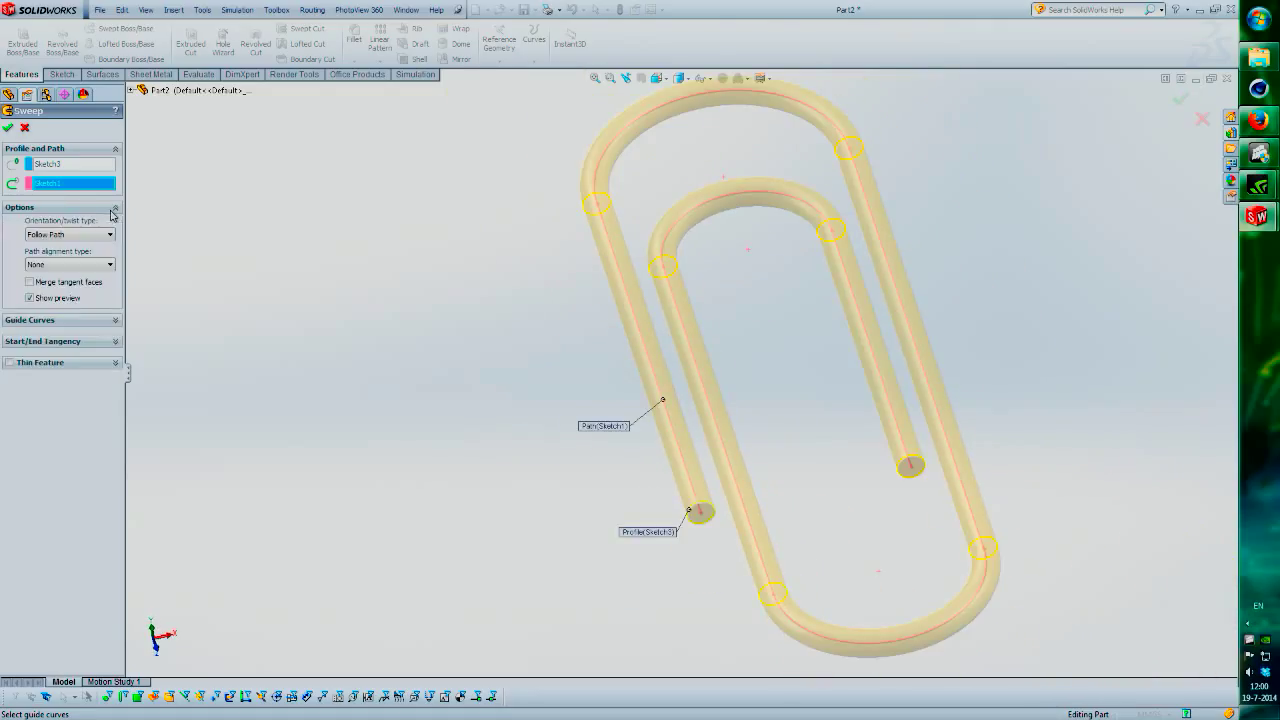
click(29, 298)
click(29, 298)
middle_drag(846, 247, 870, 226)
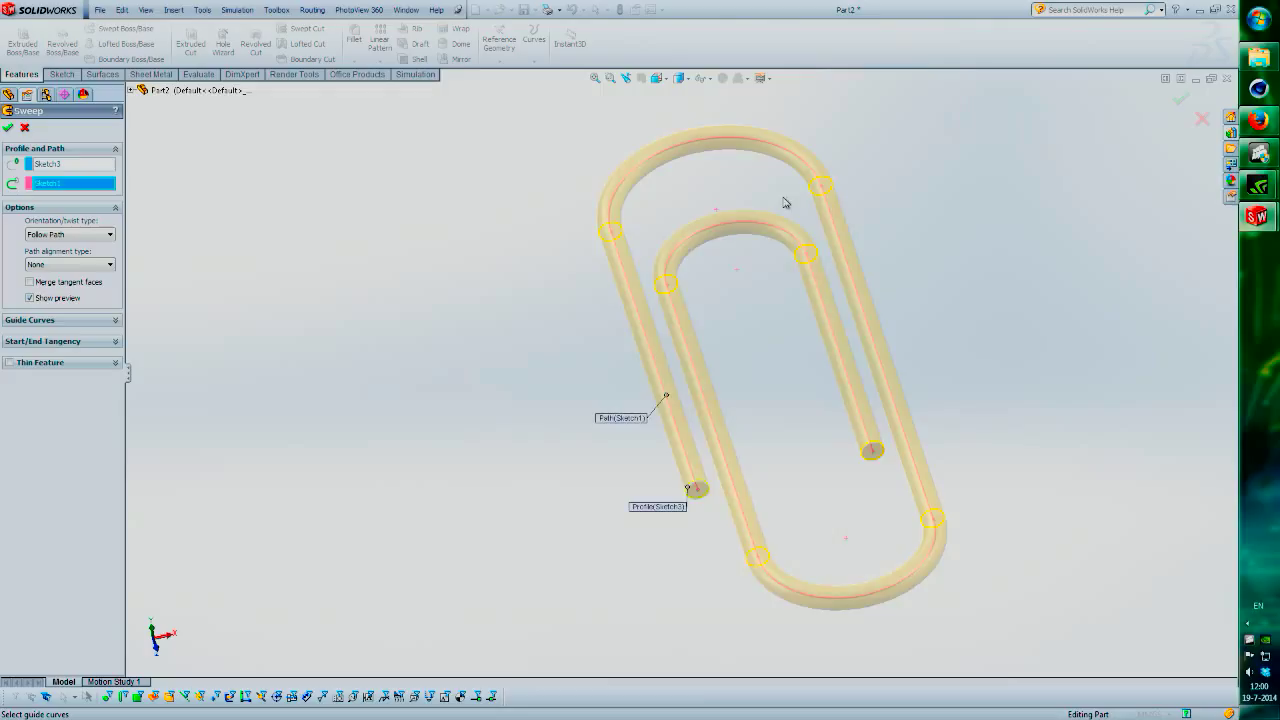
scroll(784, 203, down, 2)
scroll(777, 323, up, 1)
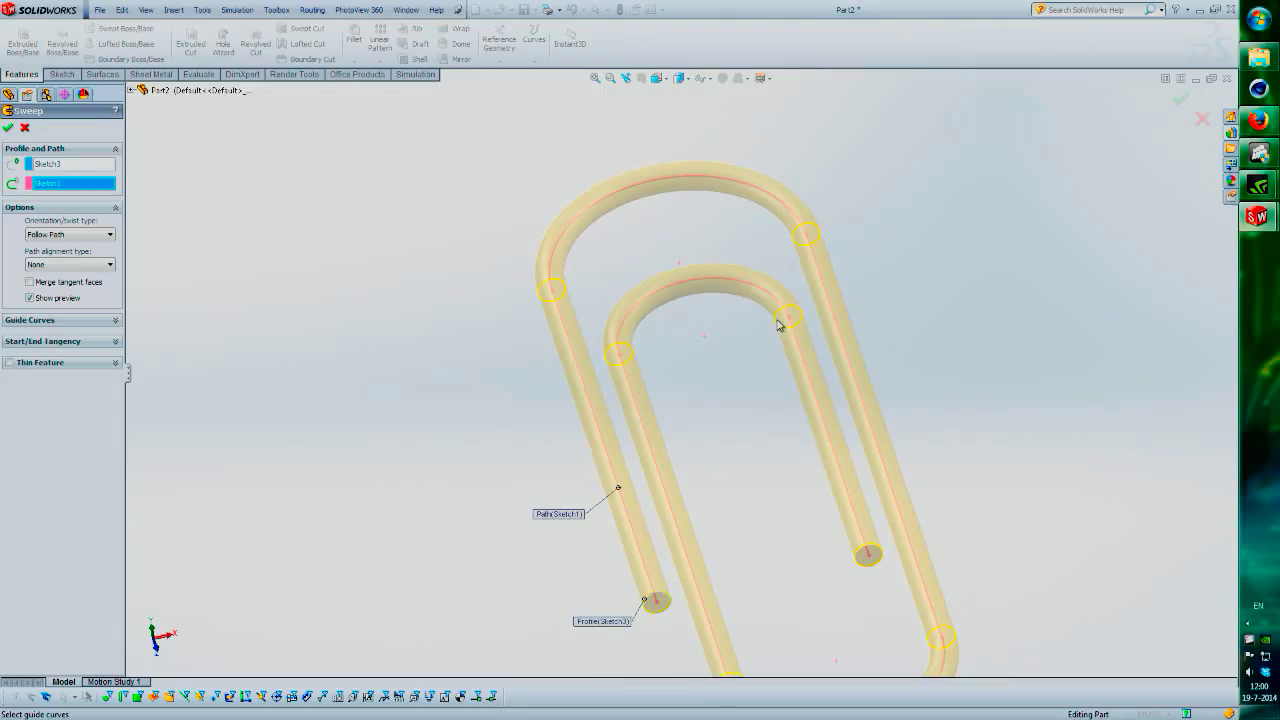
click(1180, 103)
Show the paperclip in Isometric orientation with Perspective display turned on
middle_drag(900, 420, 933, 435)
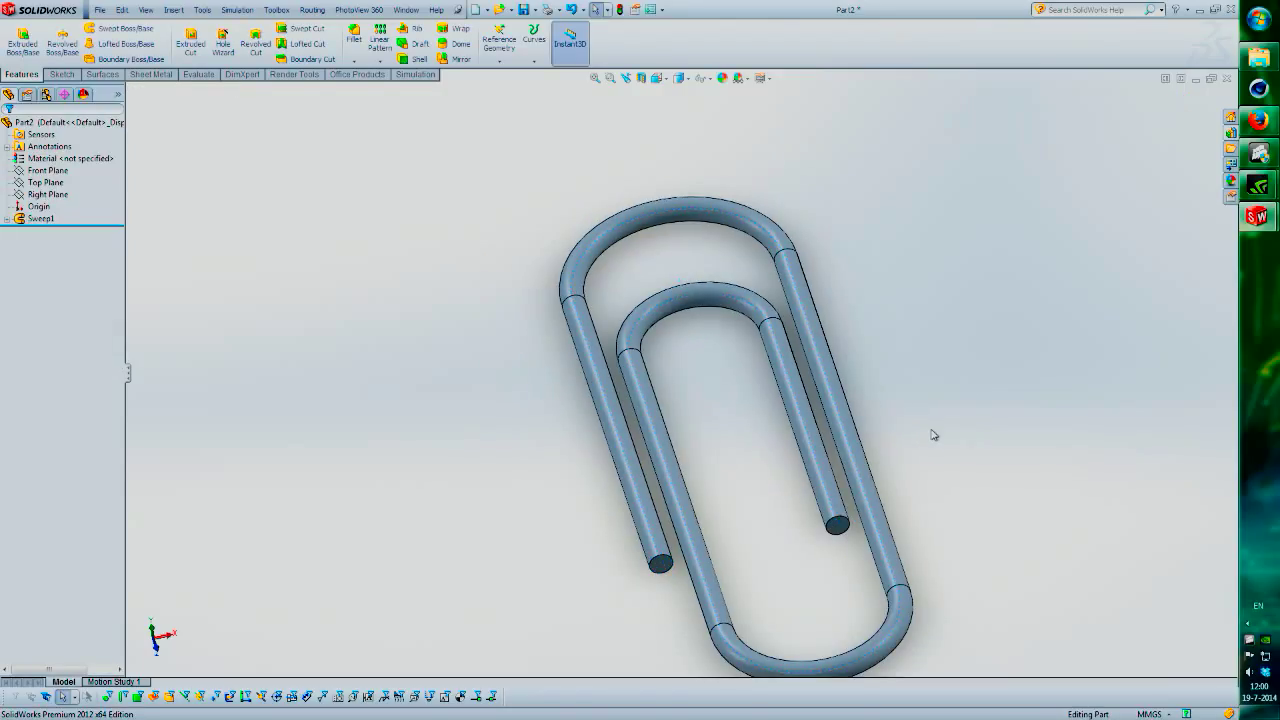
key(space)
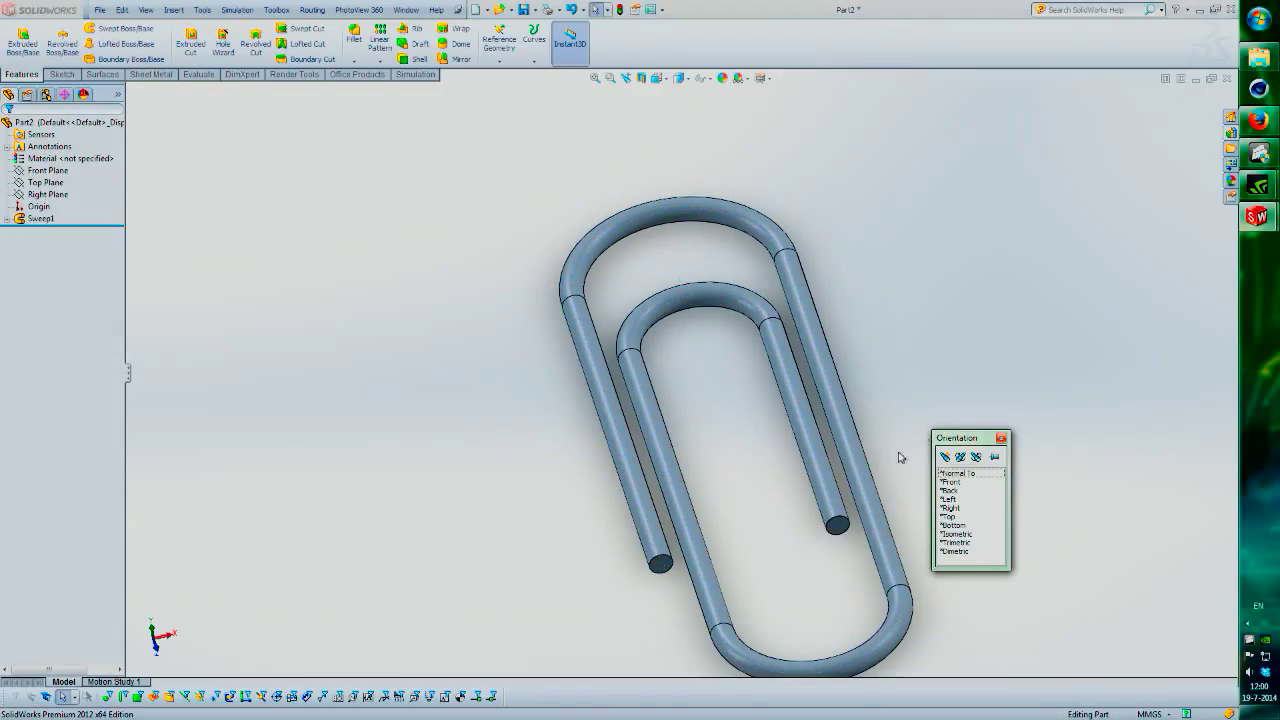
double_click(956, 534)
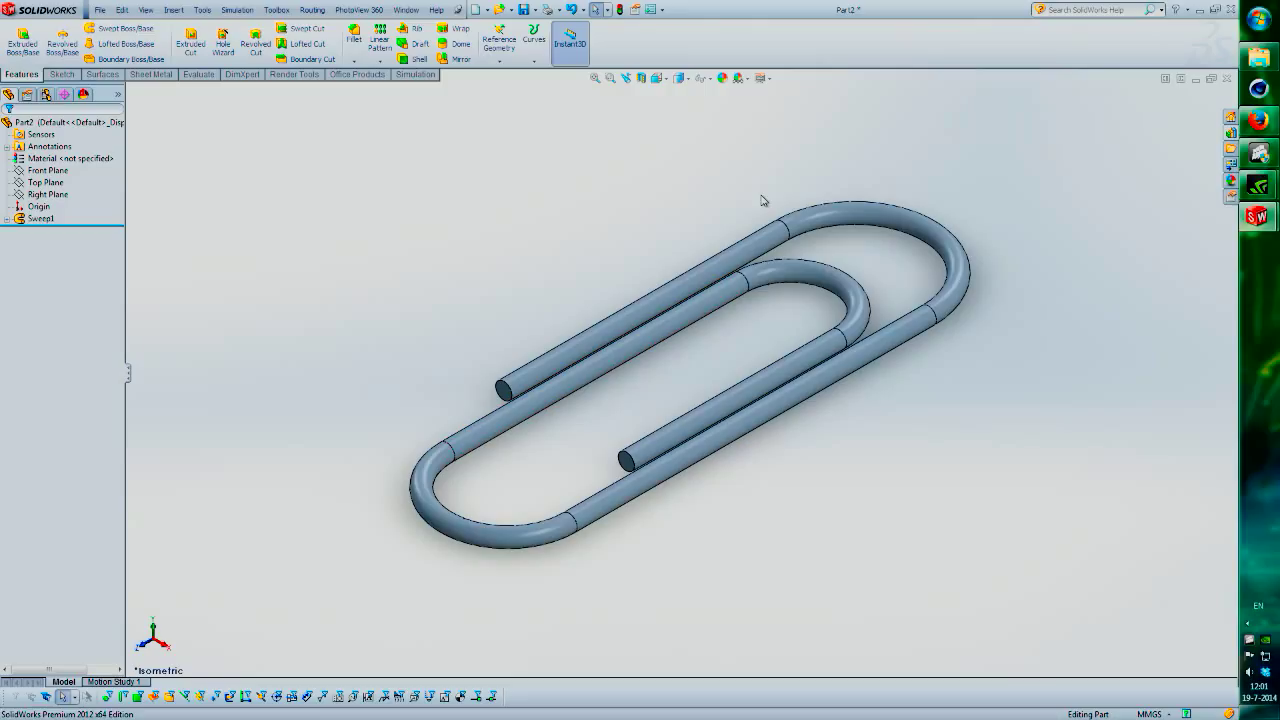
click(766, 78)
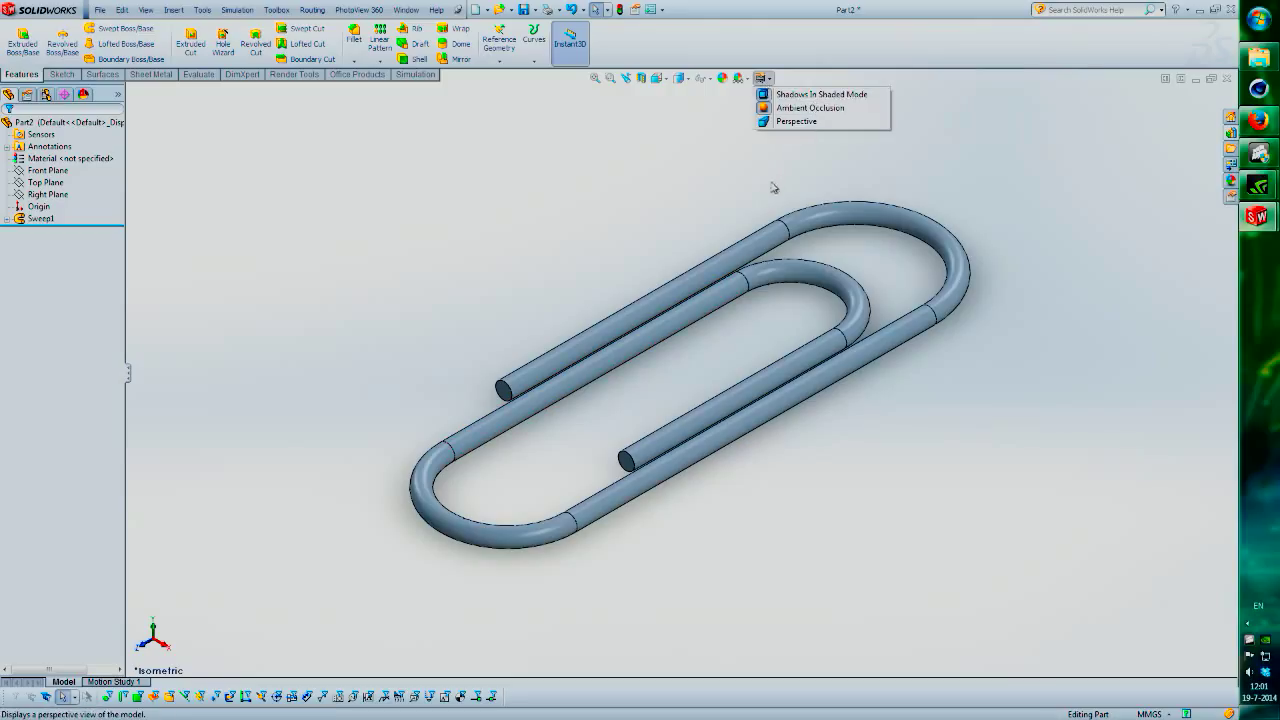
click(784, 121)
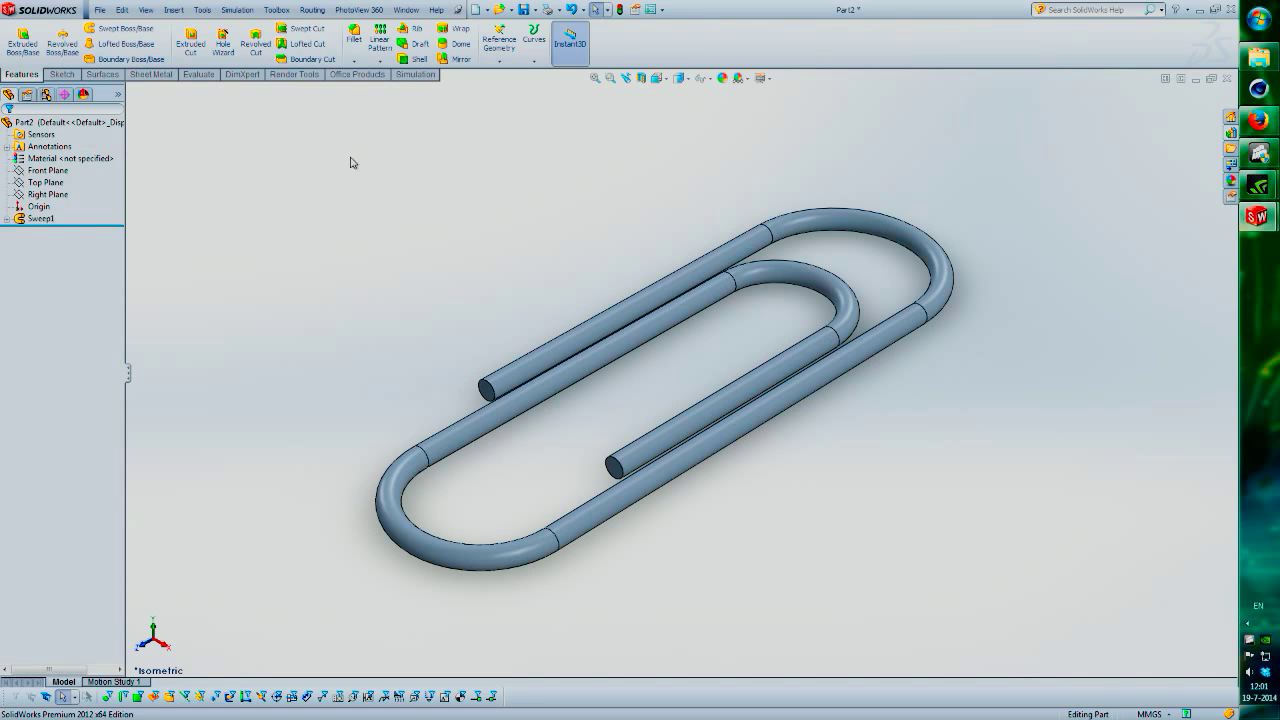
Open Edit Material for the part and scroll through the SolidWorks Materials library
click(48, 160)
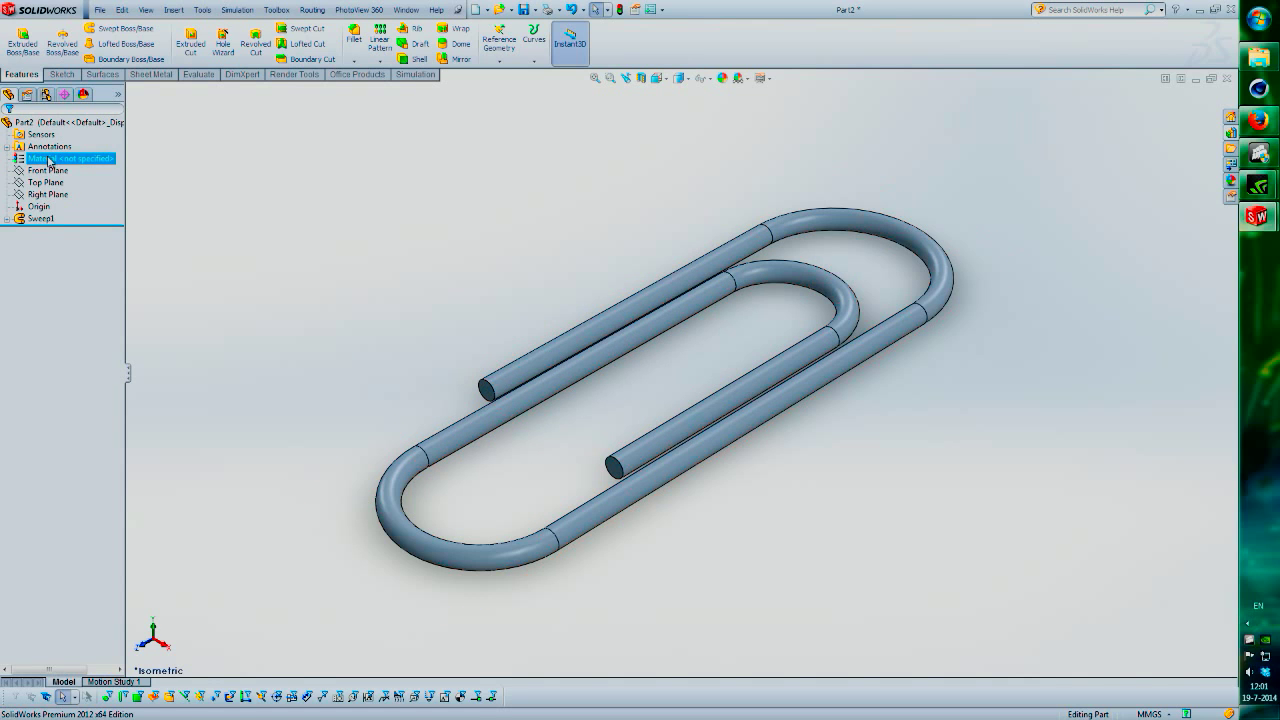
right_click(86, 162)
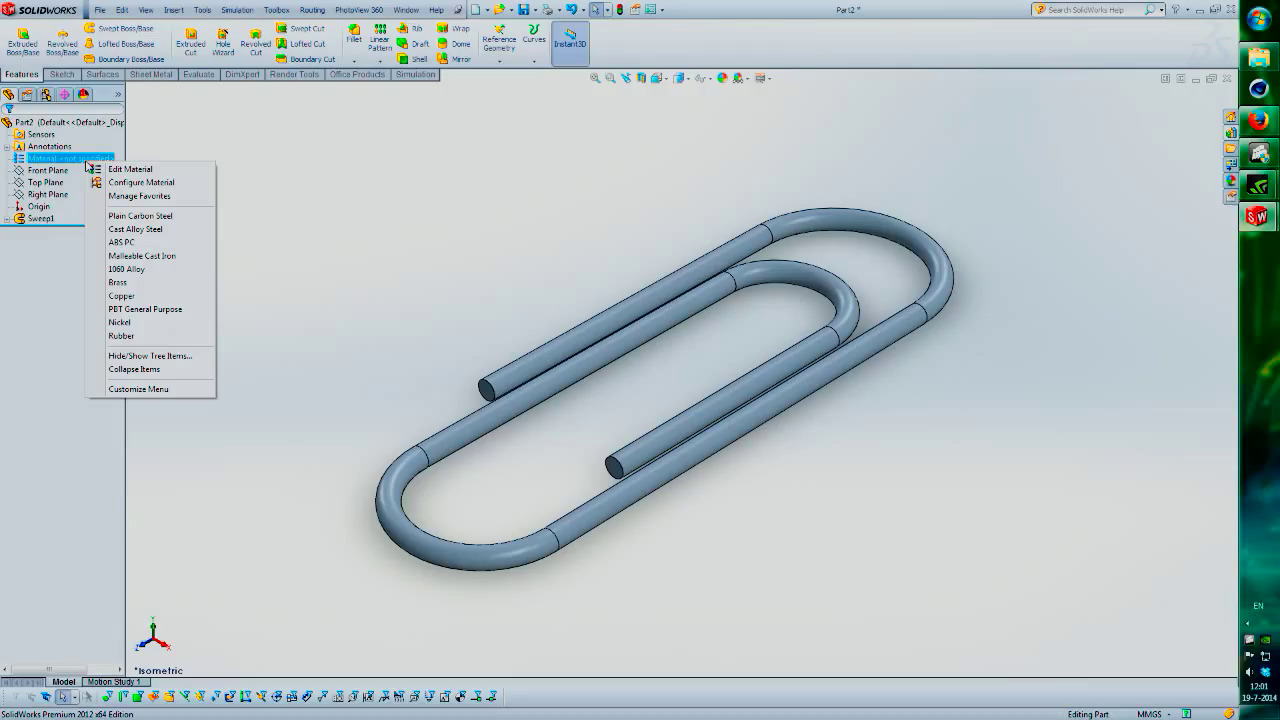
click(128, 170)
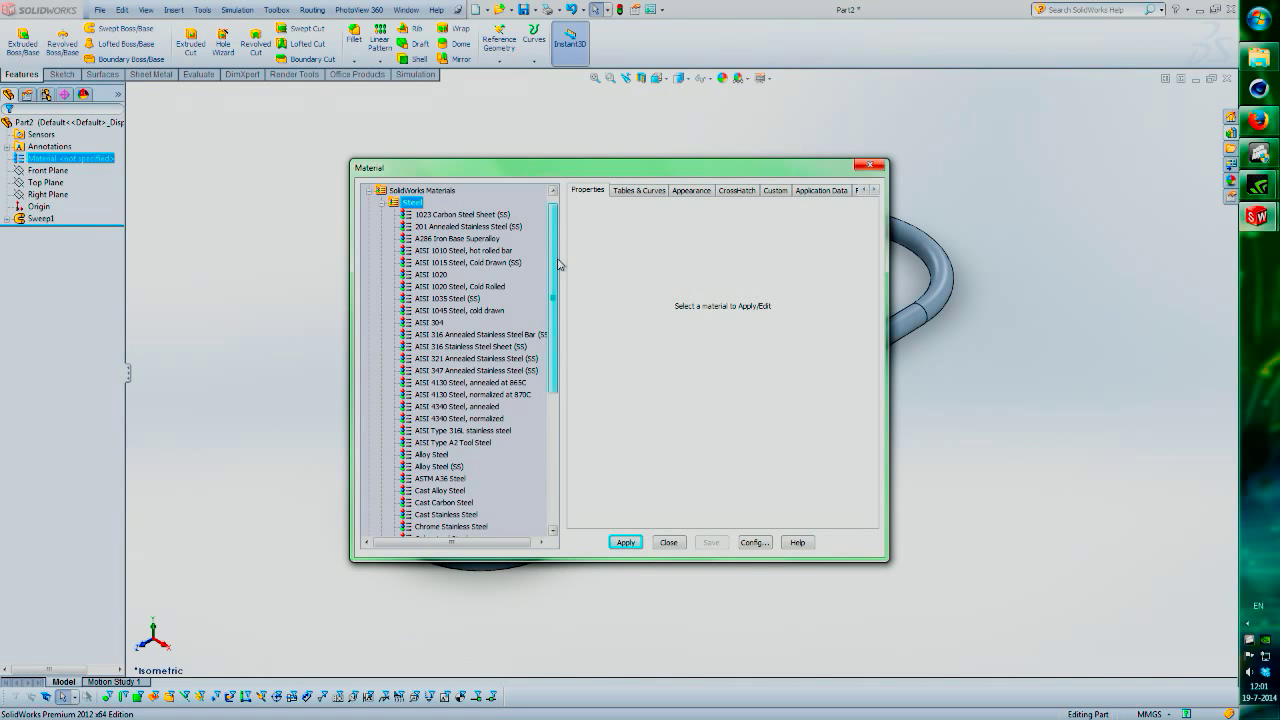
drag(553, 266, 553, 377)
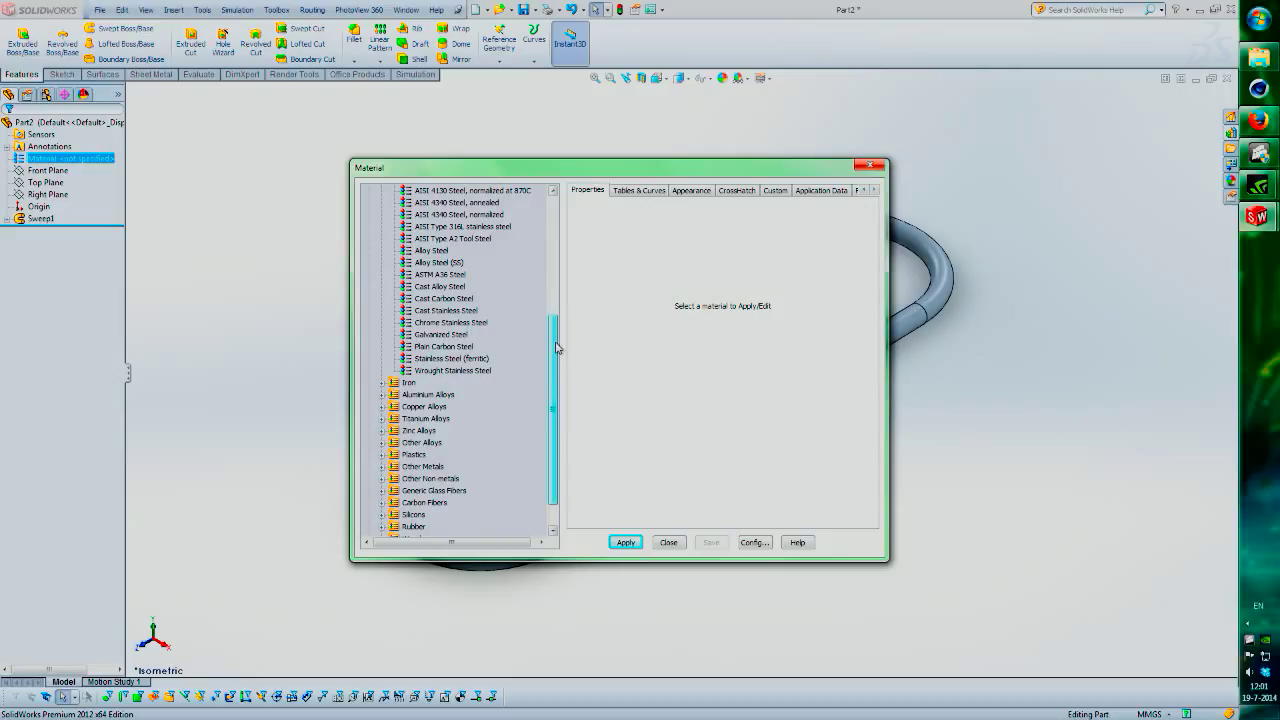
drag(557, 347, 557, 368)
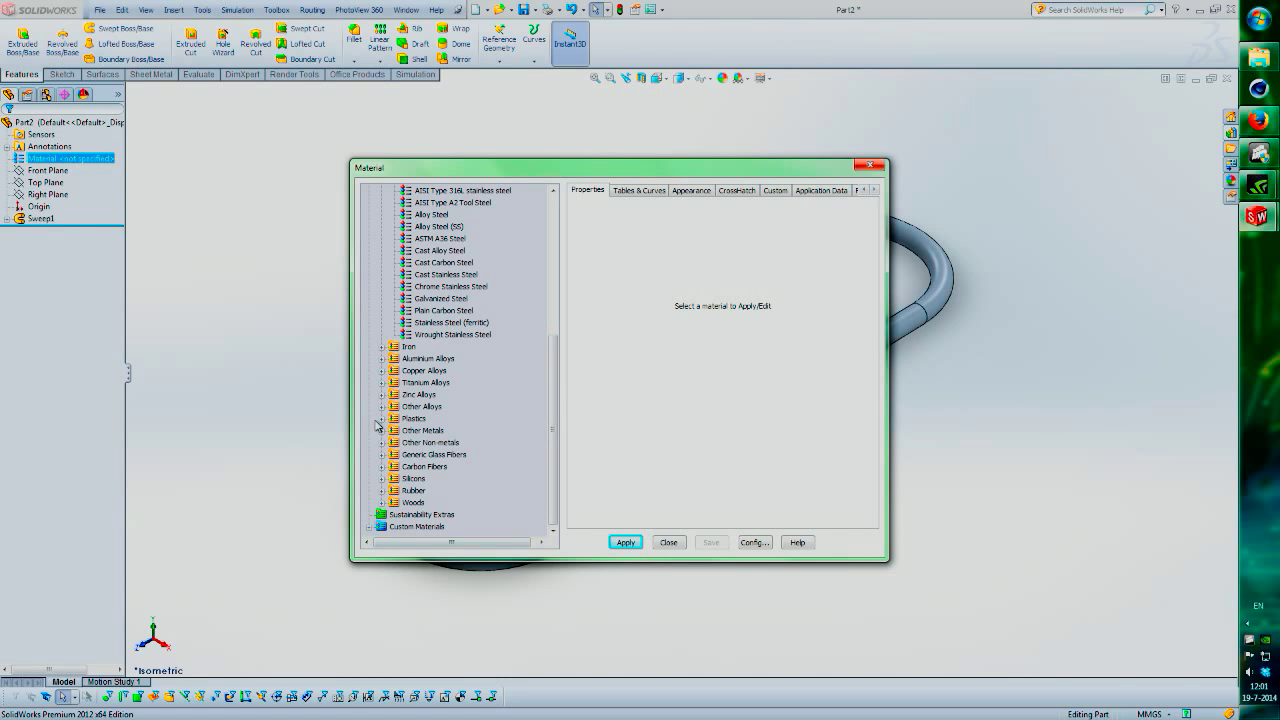
Apply Ti-6Al-2Sn-2Zr-2Mo-2Cr-0.25Si from Titanium Alloys to the part and close the dialog
click(381, 384)
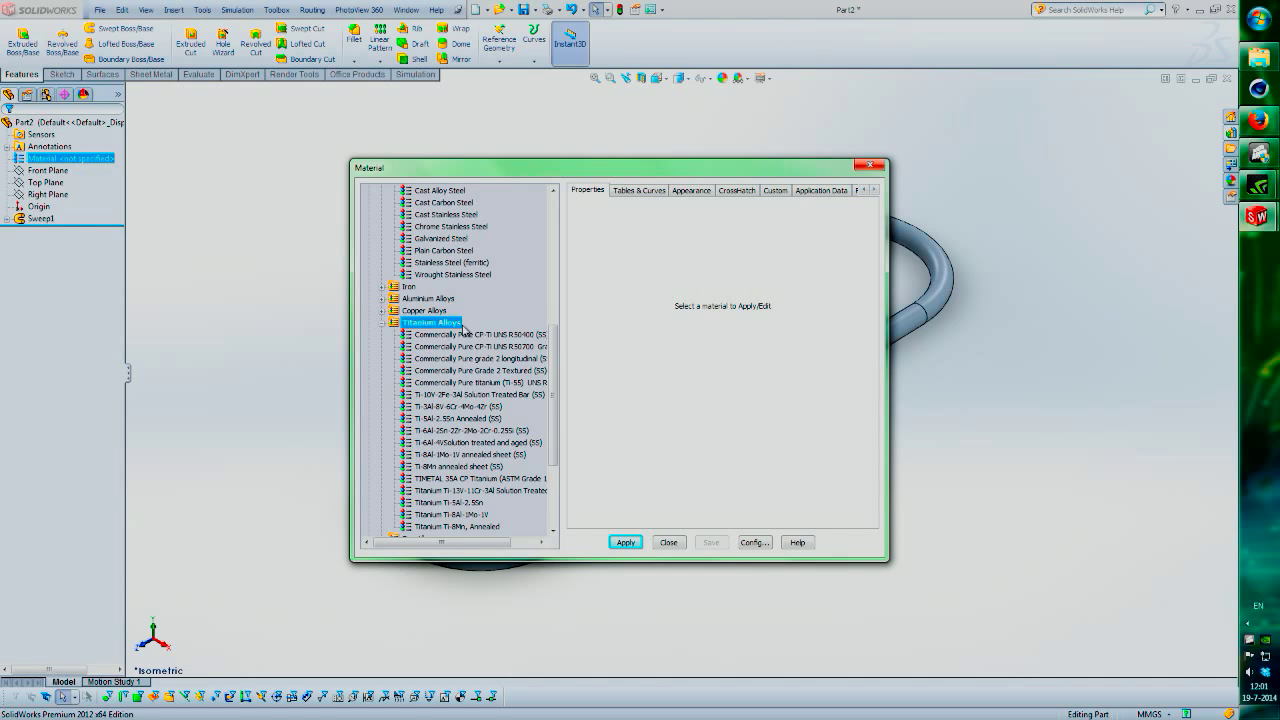
scroll(485, 345, down, 1)
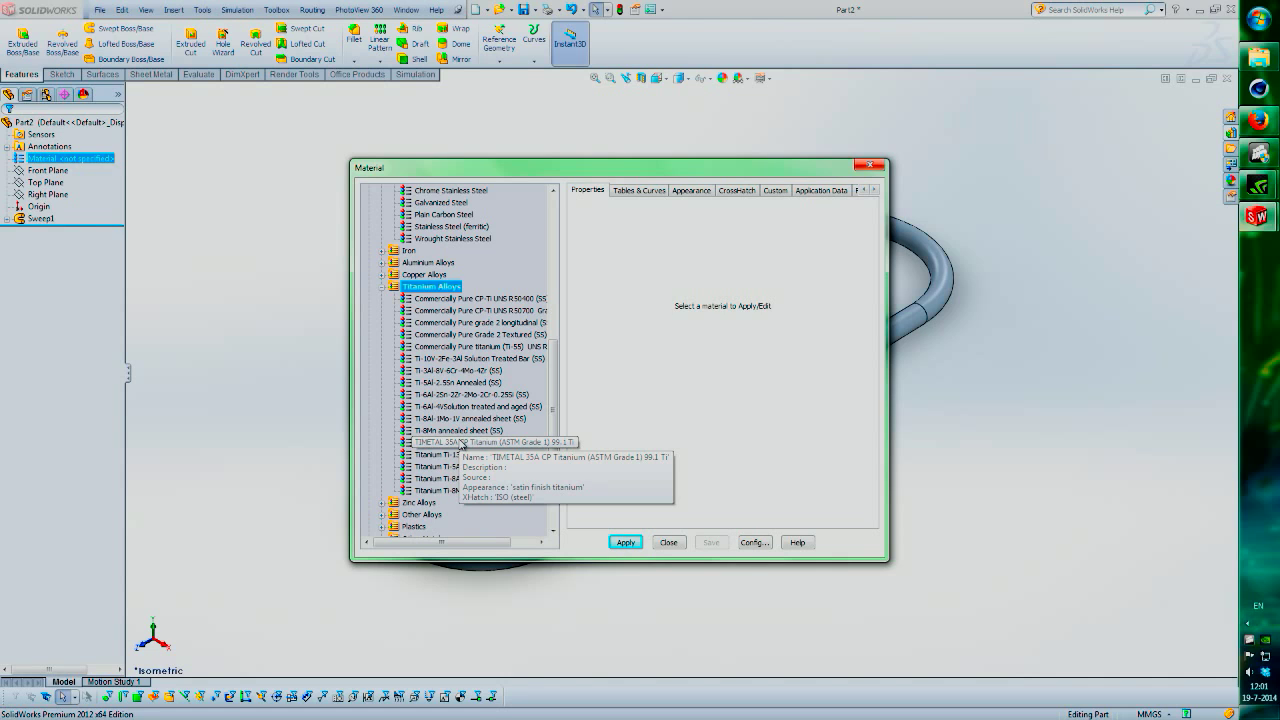
click(459, 395)
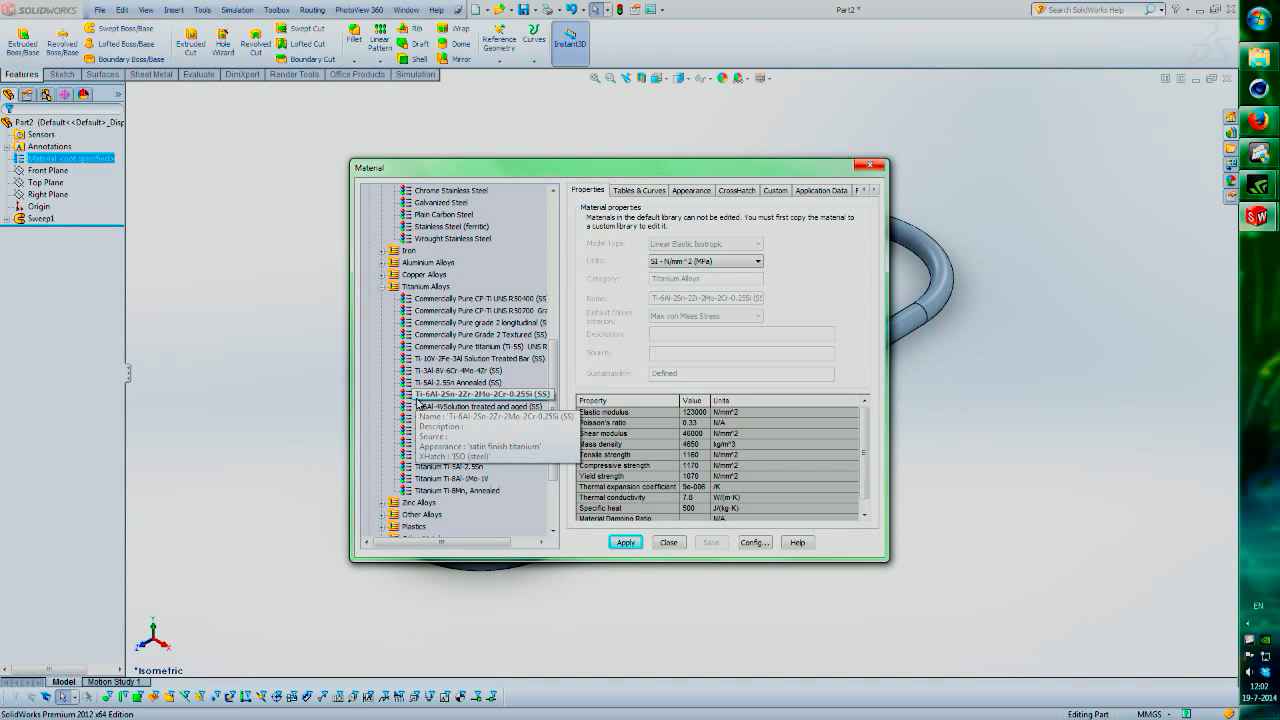
click(625, 543)
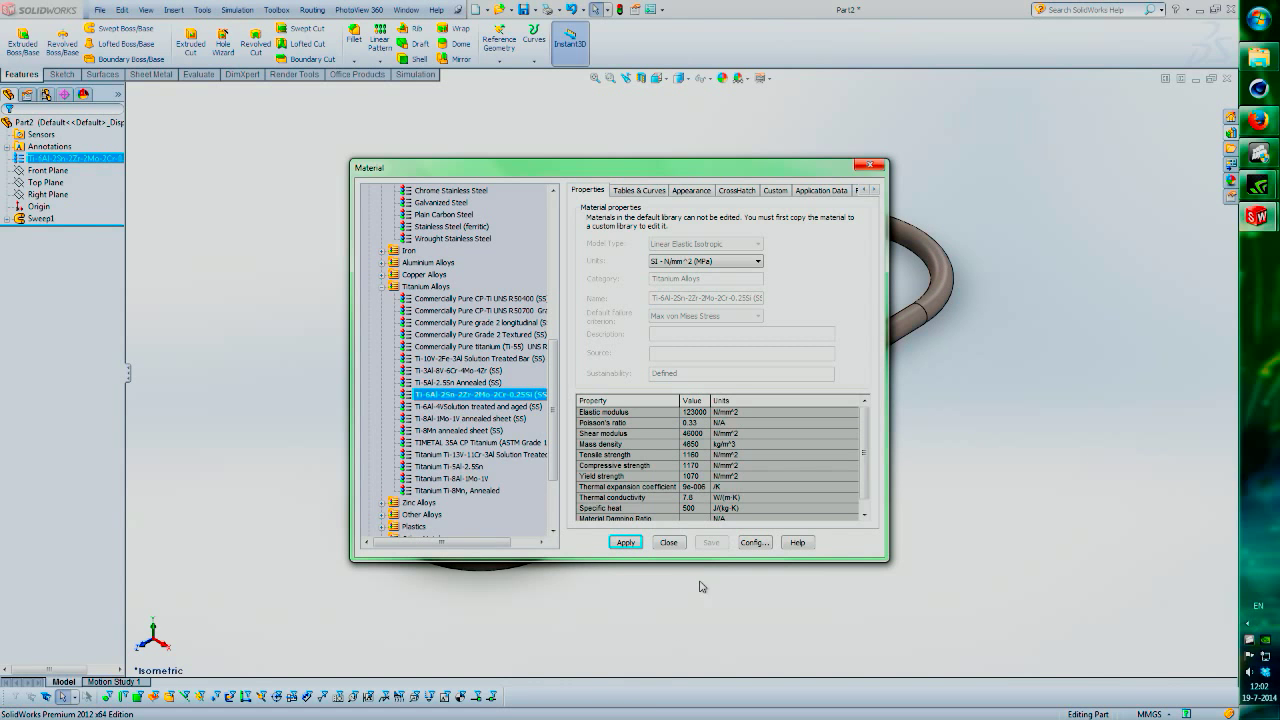
click(668, 545)
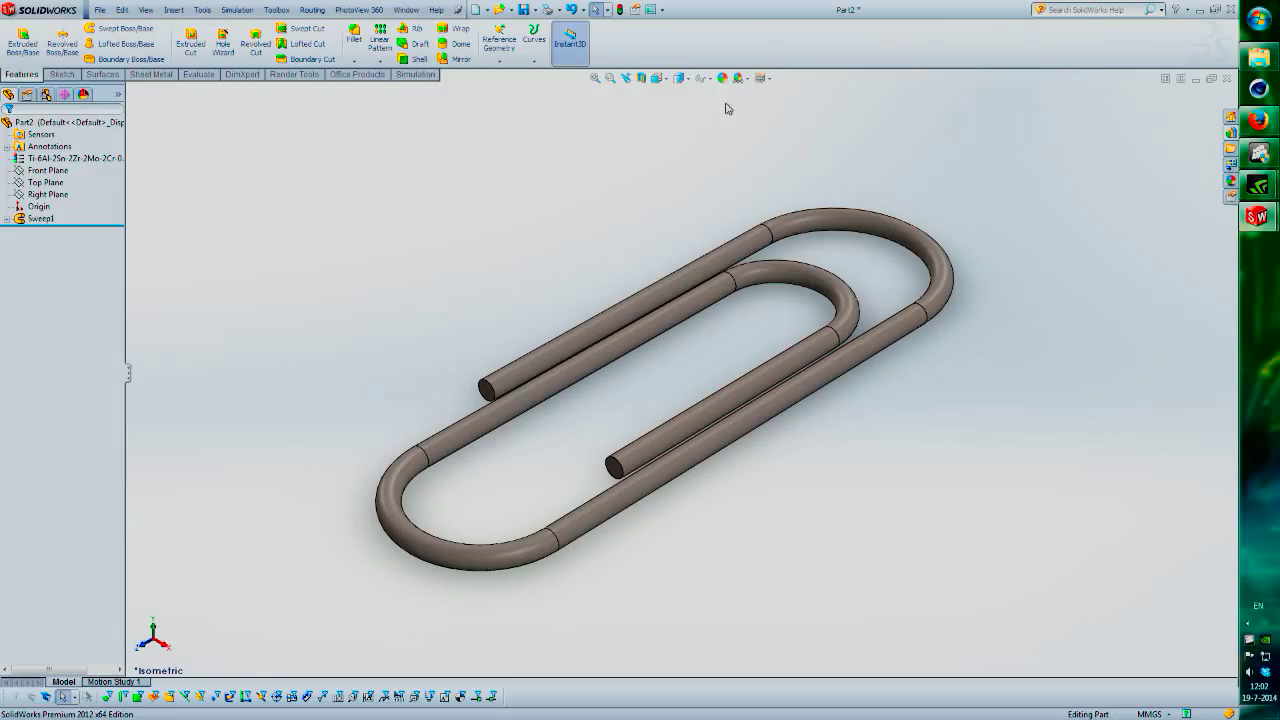
Apply the Backdrop - Studio with Fill Lights scene and open the PhotoView 360 Options
click(747, 80)
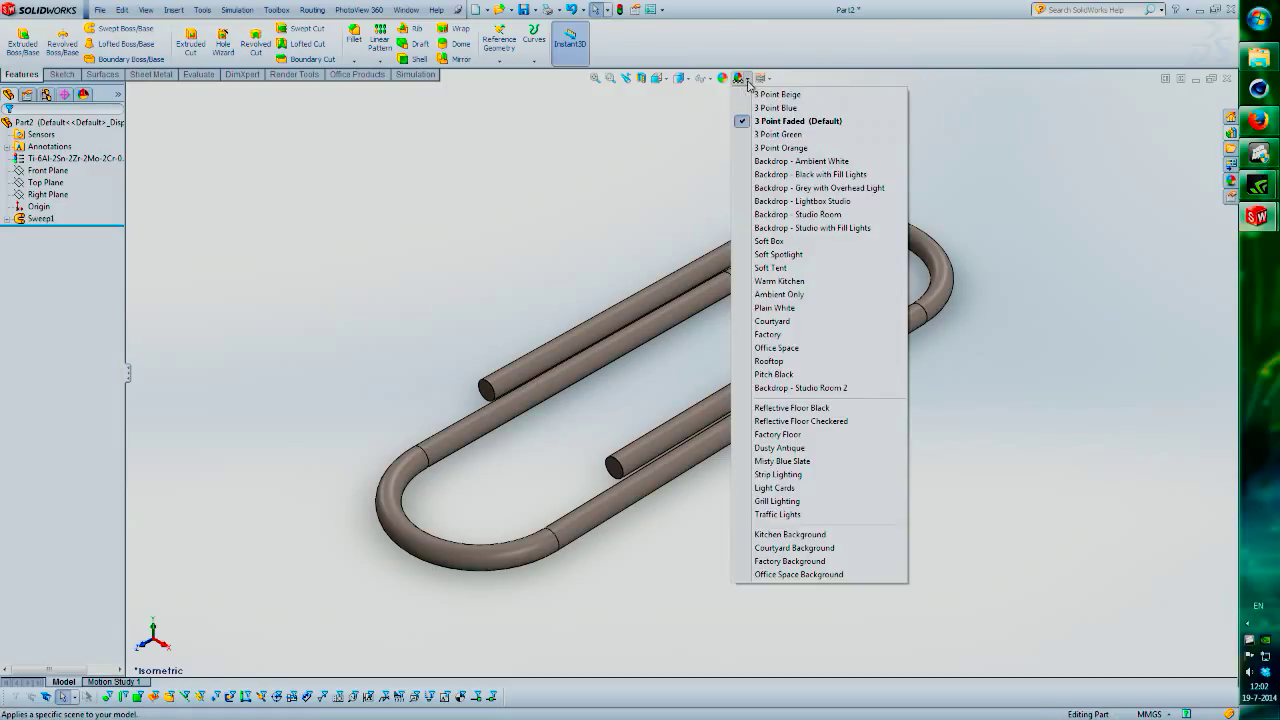
right_click(747, 82)
click(747, 80)
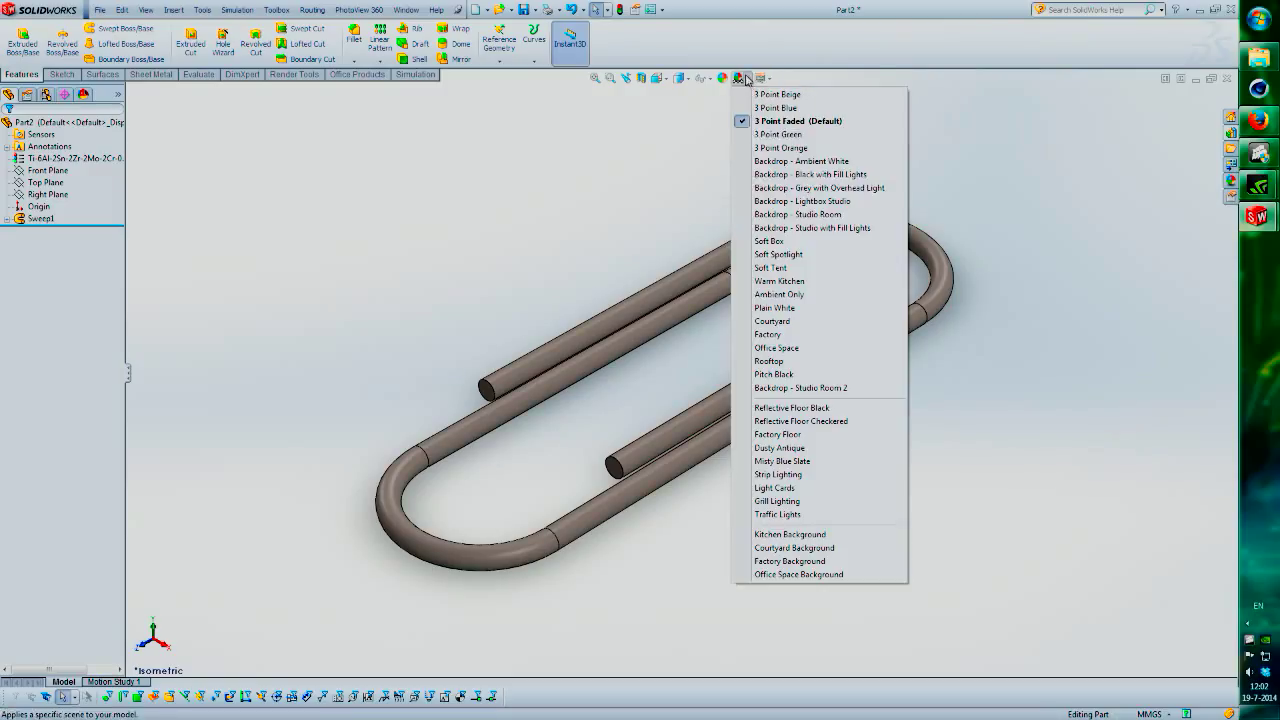
click(798, 229)
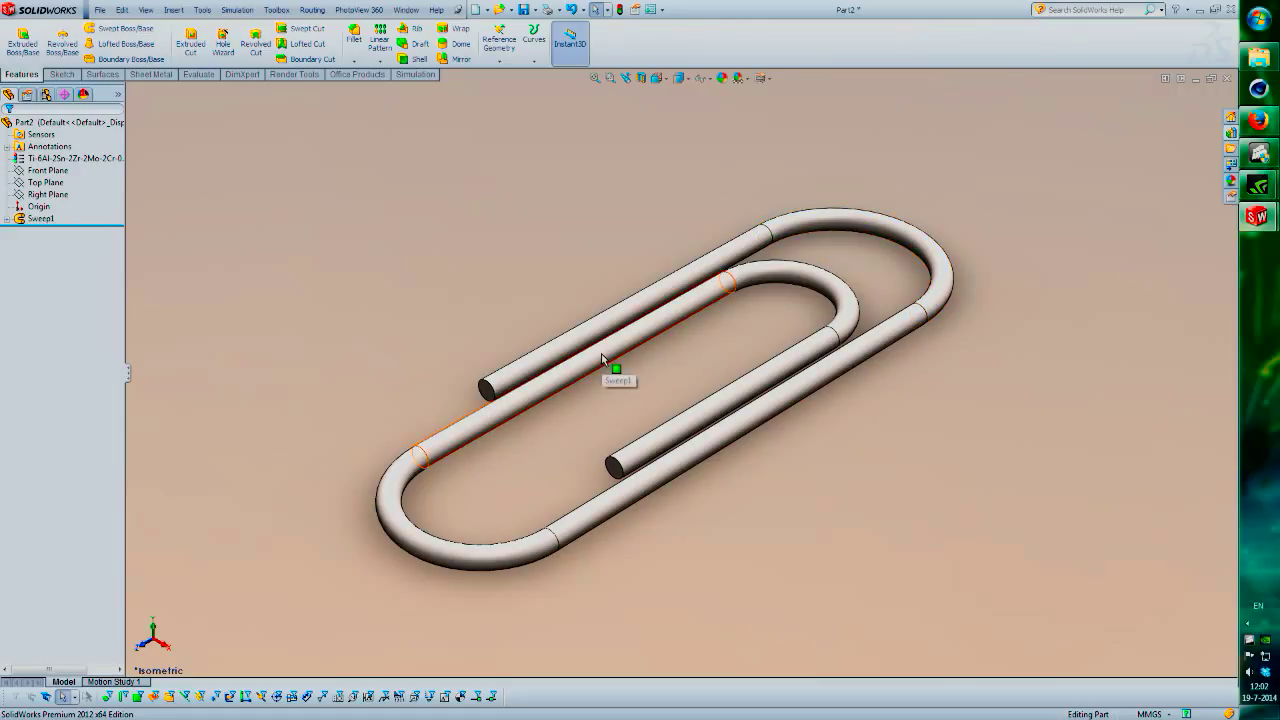
click(293, 74)
click(219, 43)
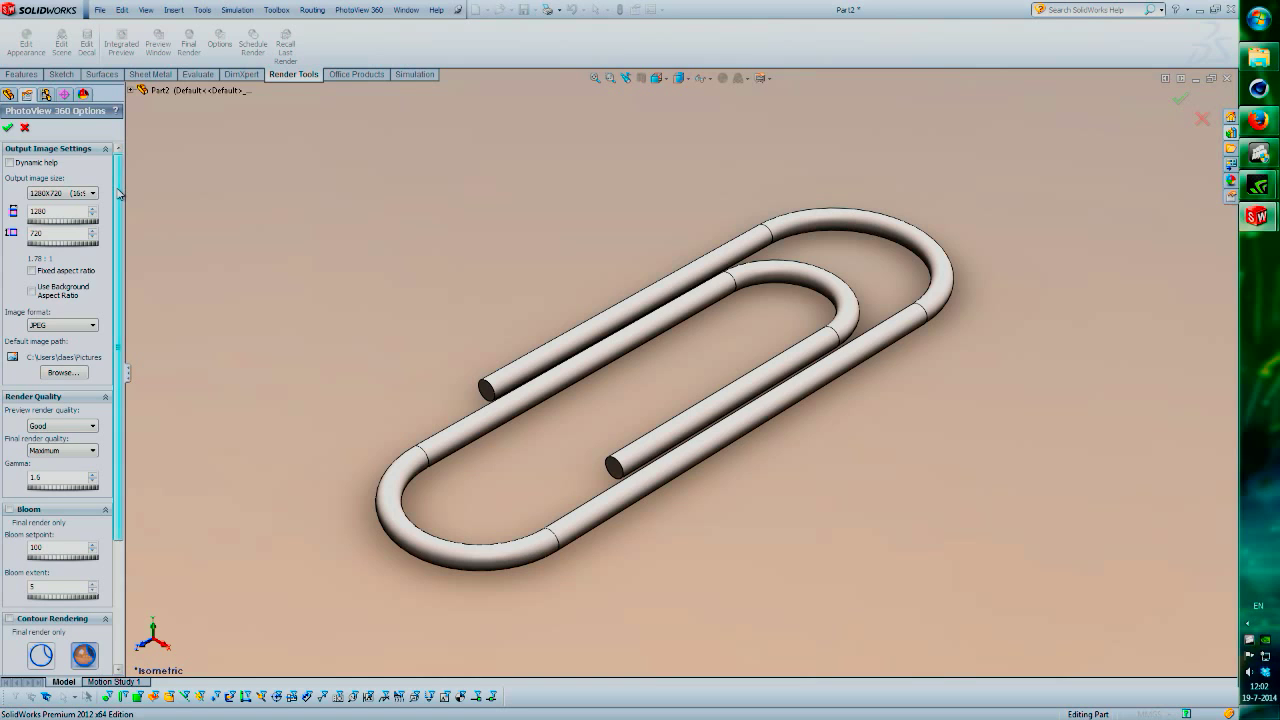
Keep Final render quality at Maximum and accept the PhotoView 360 Options
drag(119, 192, 143, 319)
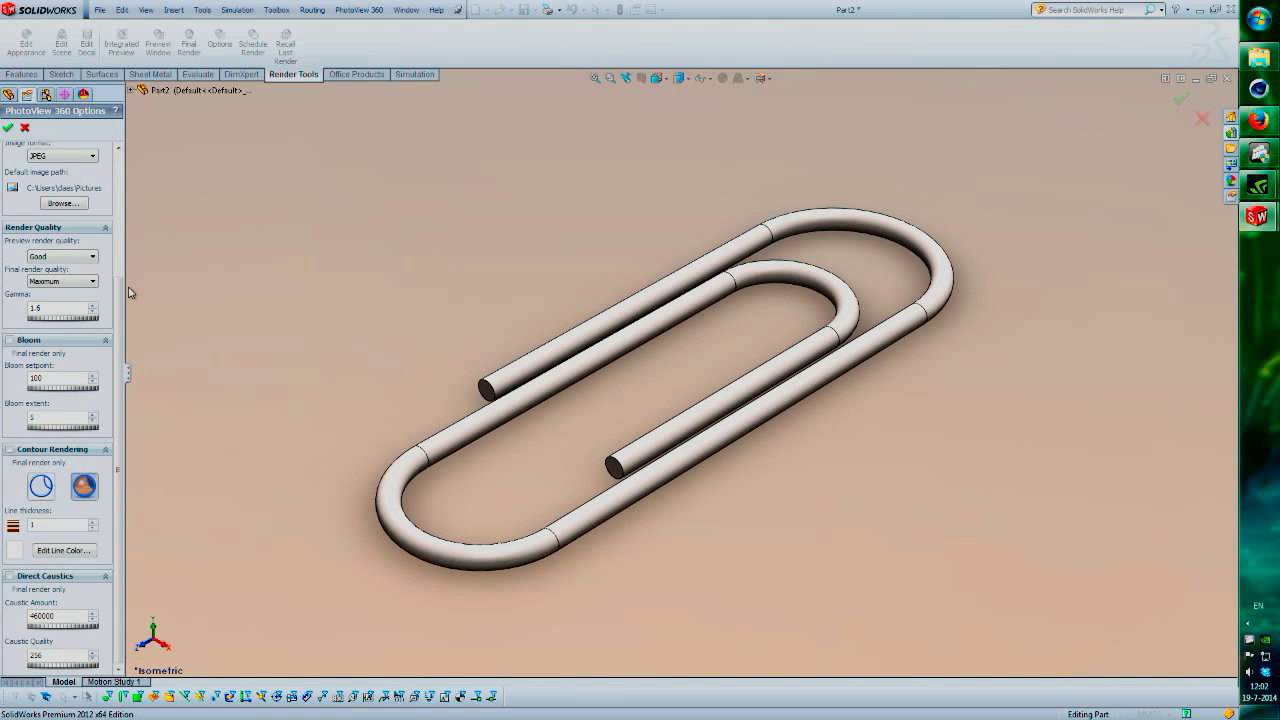
click(48, 285)
click(48, 259)
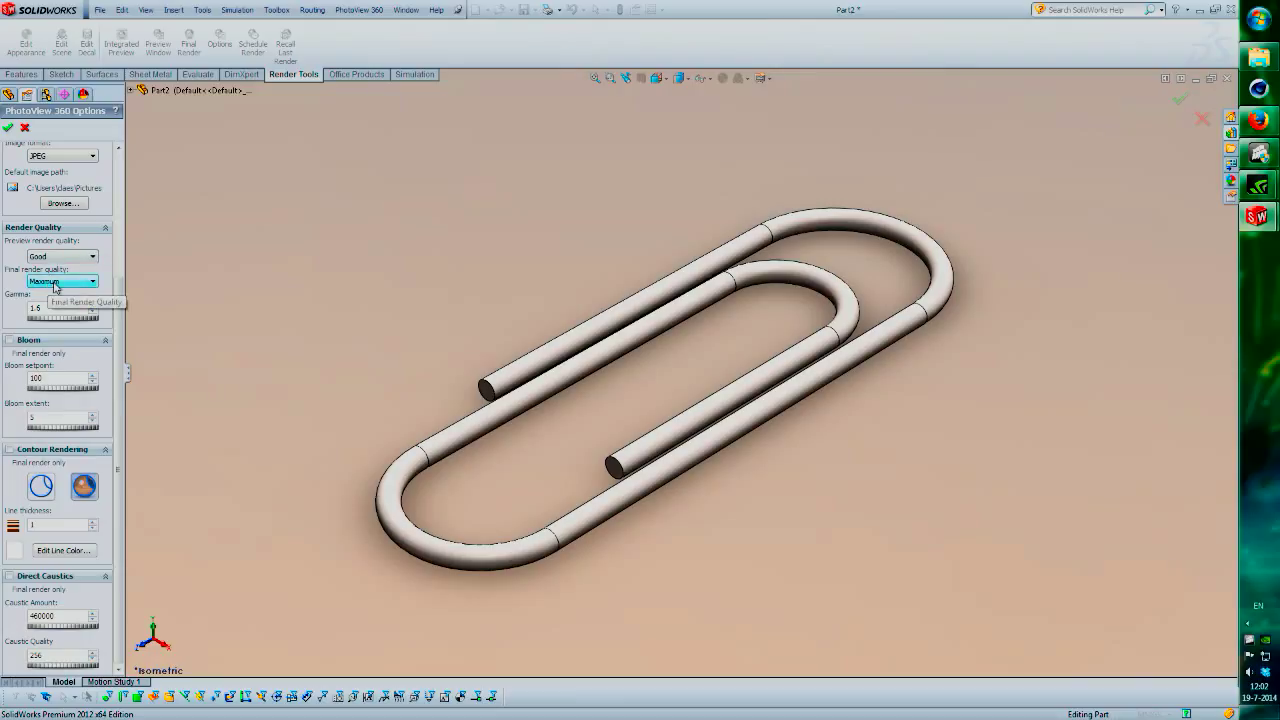
click(55, 284)
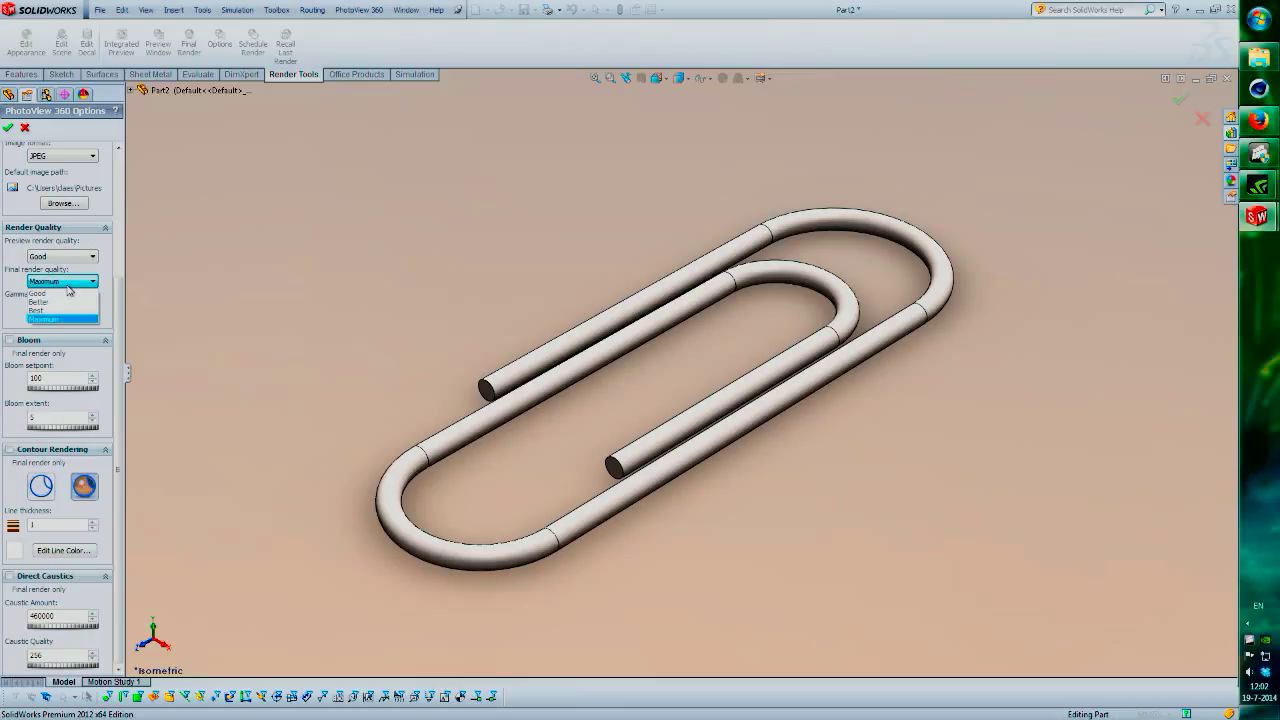
click(60, 318)
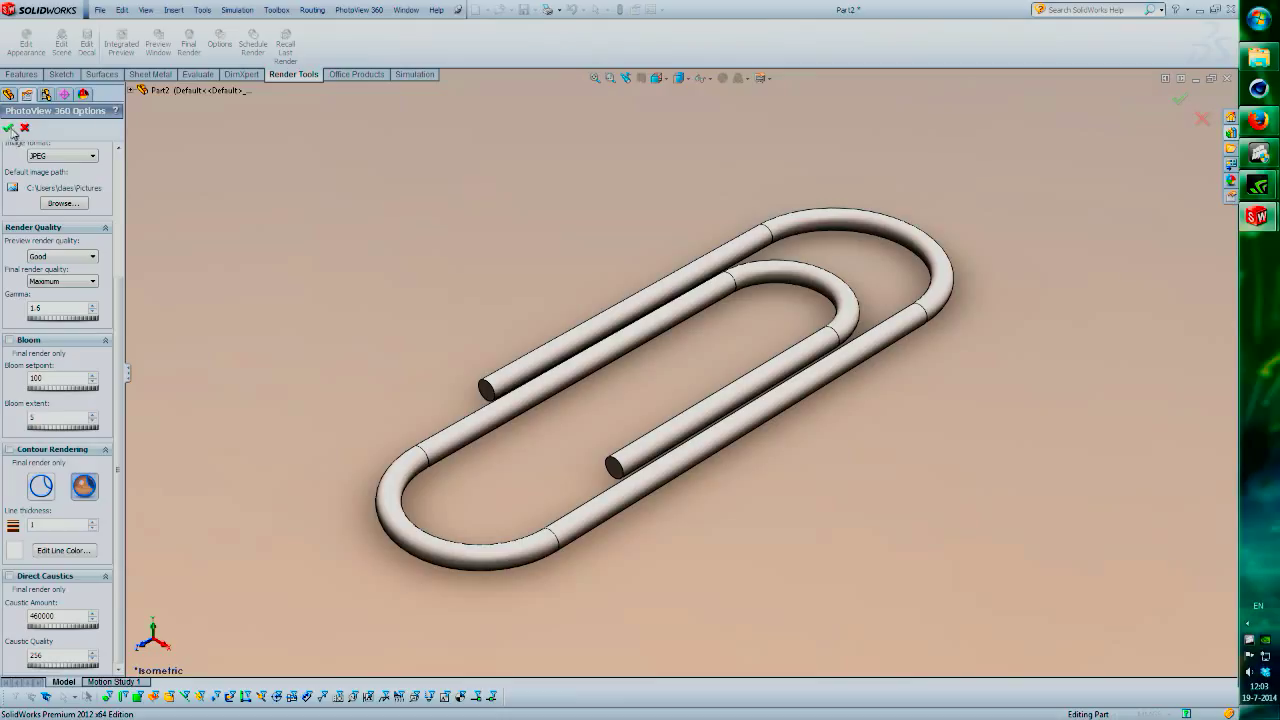
click(10, 130)
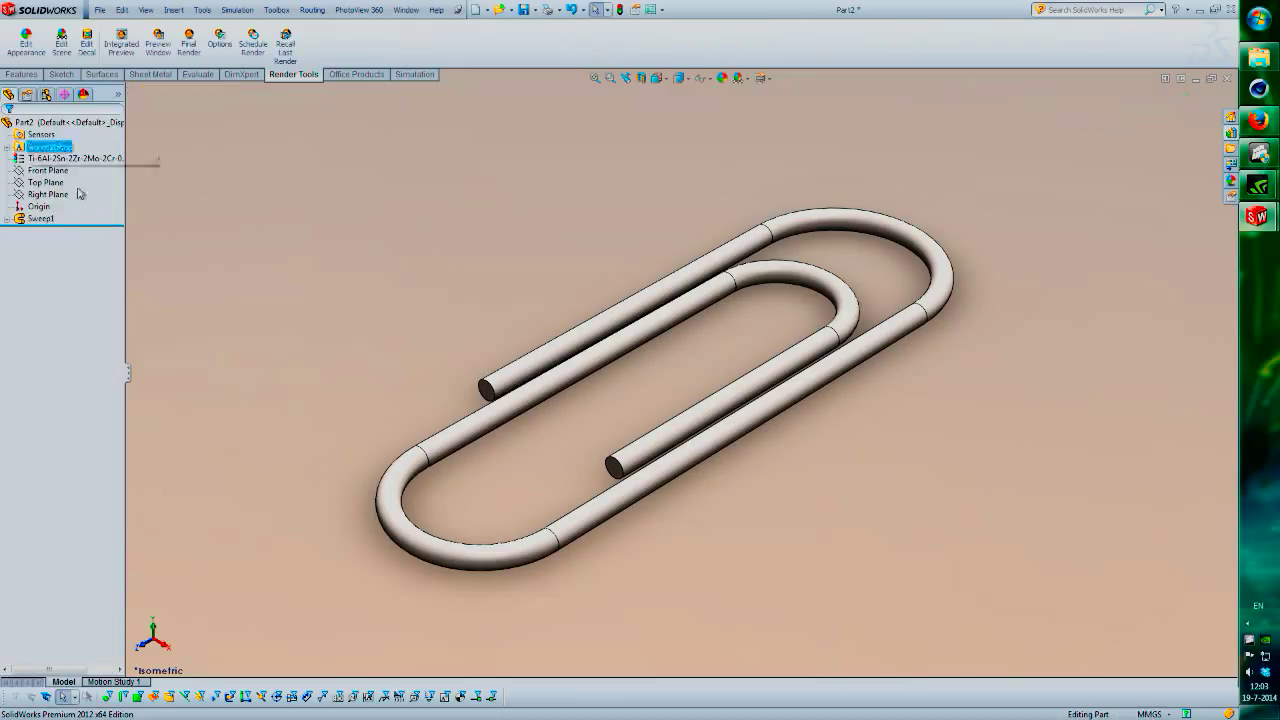
Run the 1280×720 final render of the paperclip, check its alpha mask, then return to Final Color Output
click(190, 50)
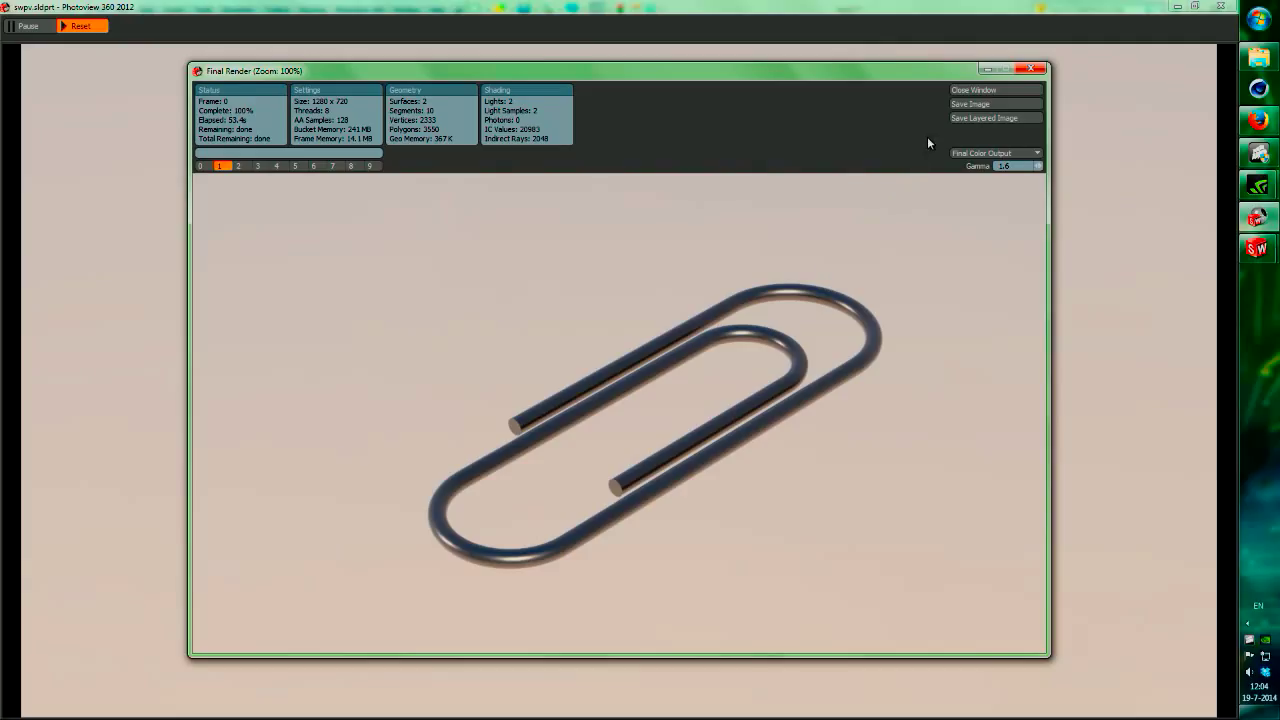
click(1026, 154)
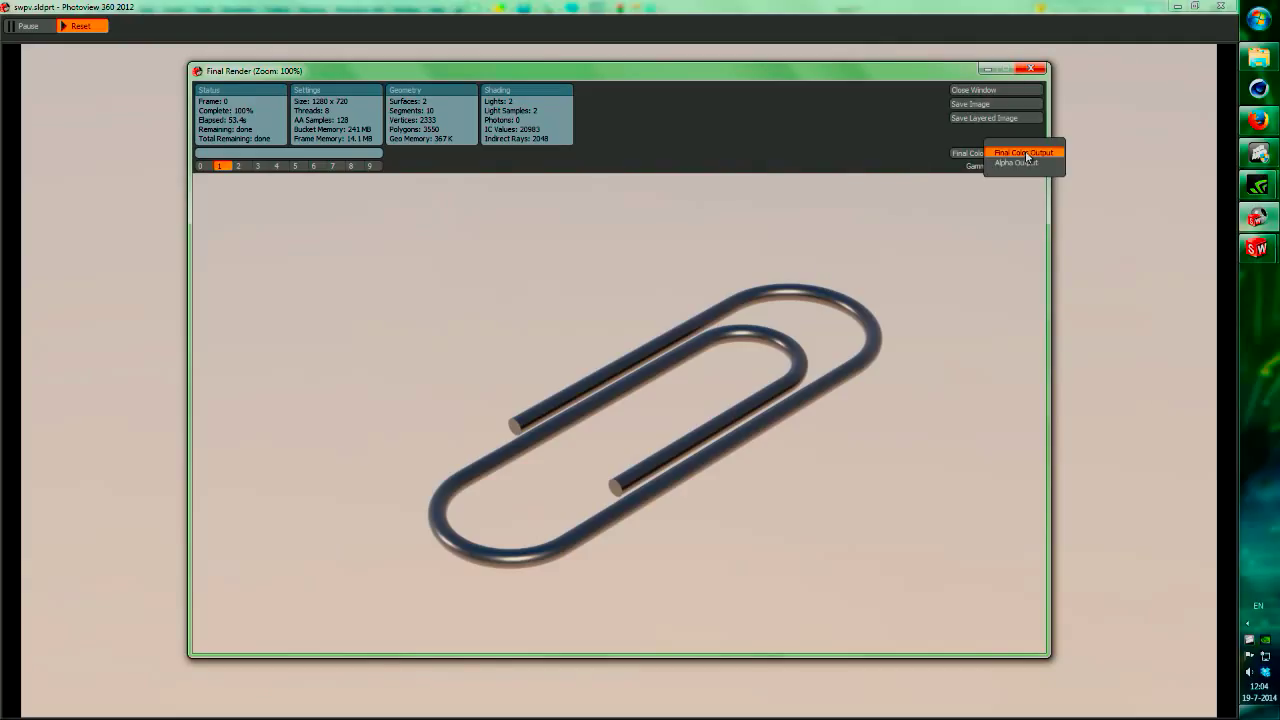
click(1018, 162)
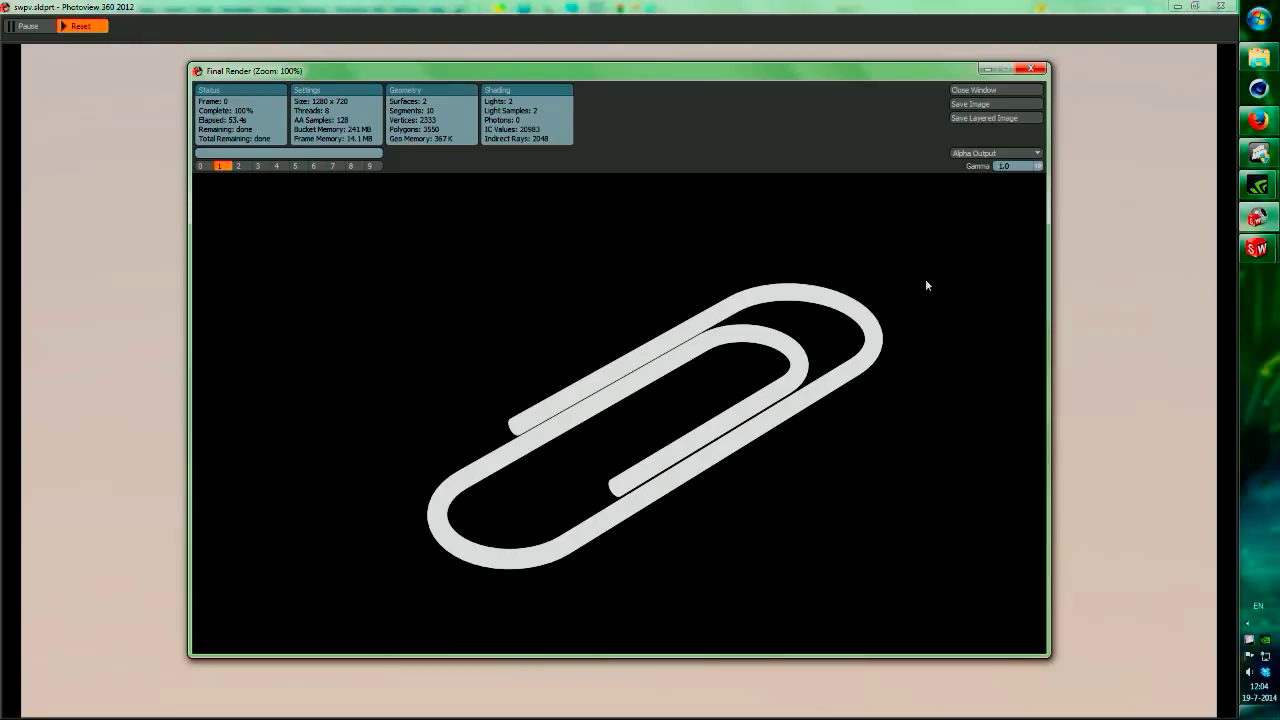
click(950, 148)
Save the finished render to G:\GaBro as 'paperclip tutorial' in JPEG (*.JPG) format
click(970, 105)
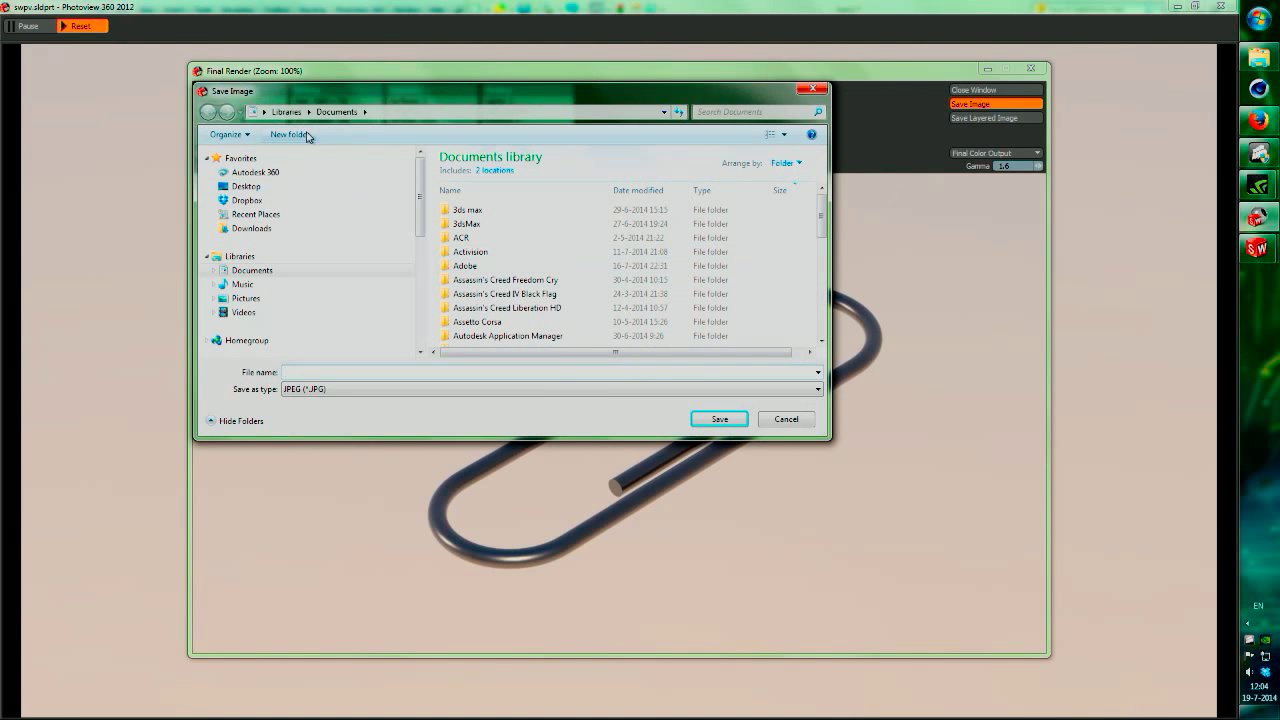
drag(422, 188, 413, 273)
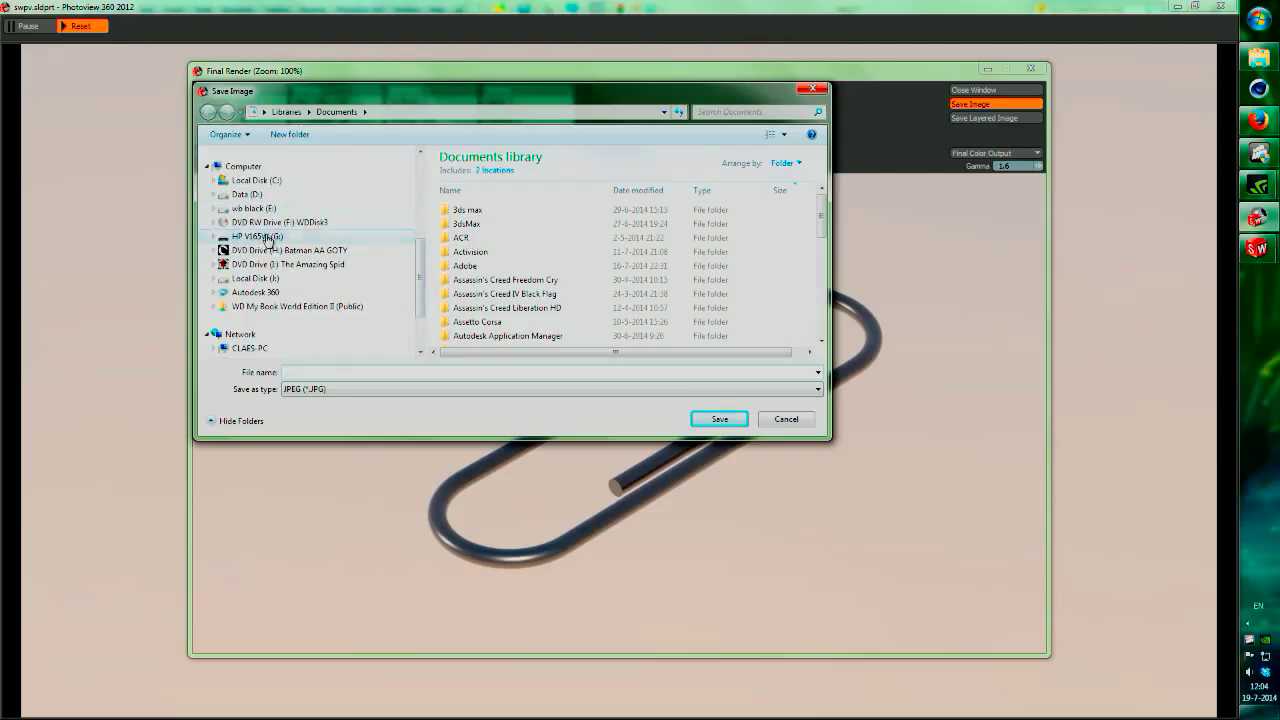
click(229, 236)
double_click(466, 176)
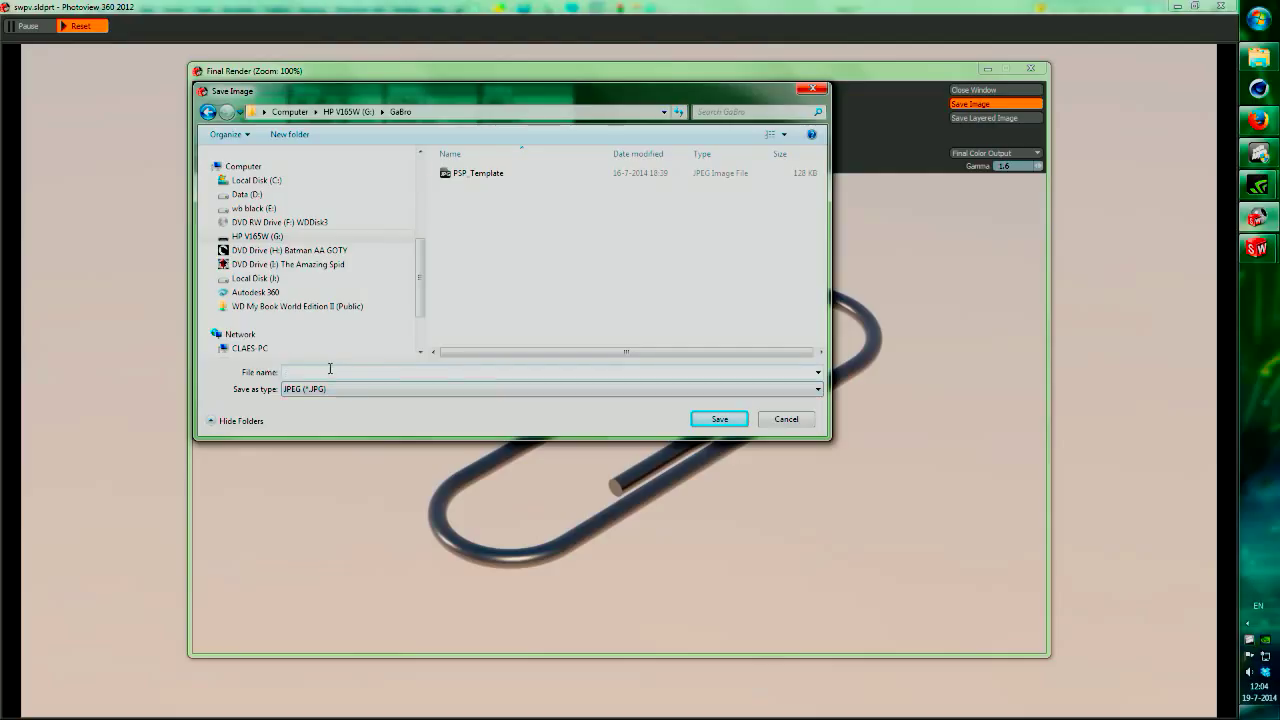
text(papeercli)
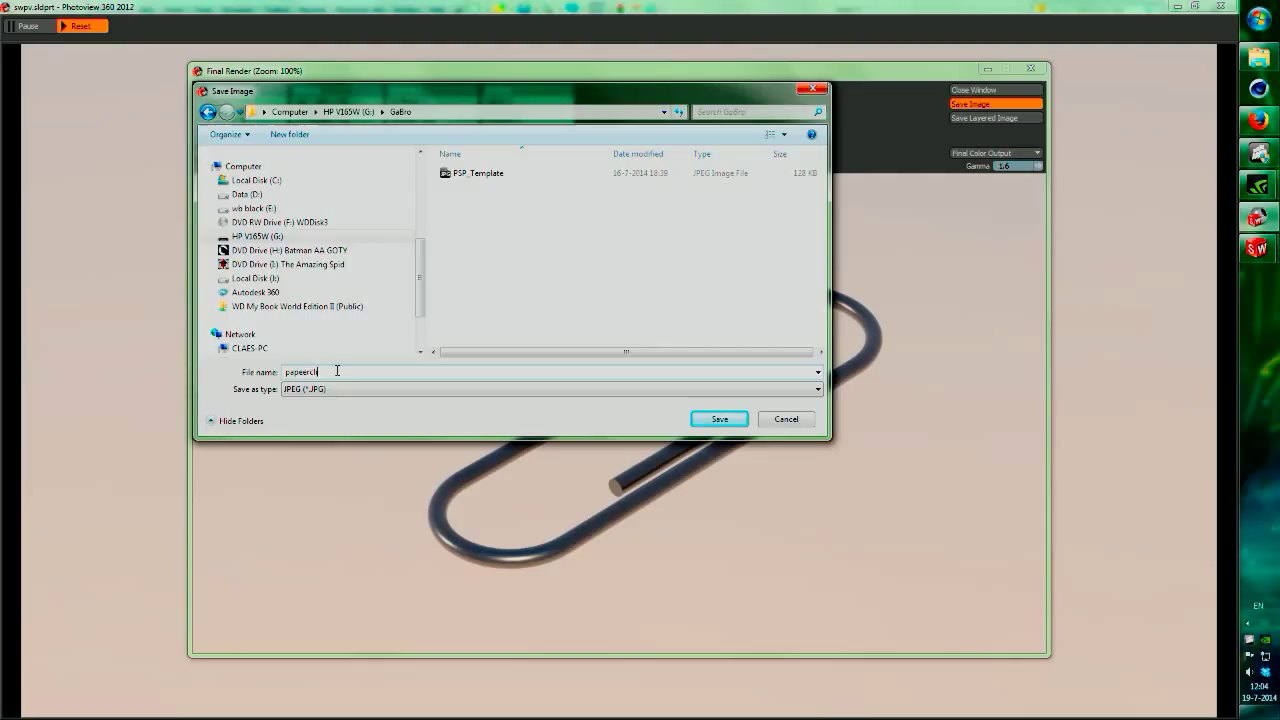
key(BackSpace)
key(BackSpace)
key(BackSpace)
key(BackSpace)
text(torial)
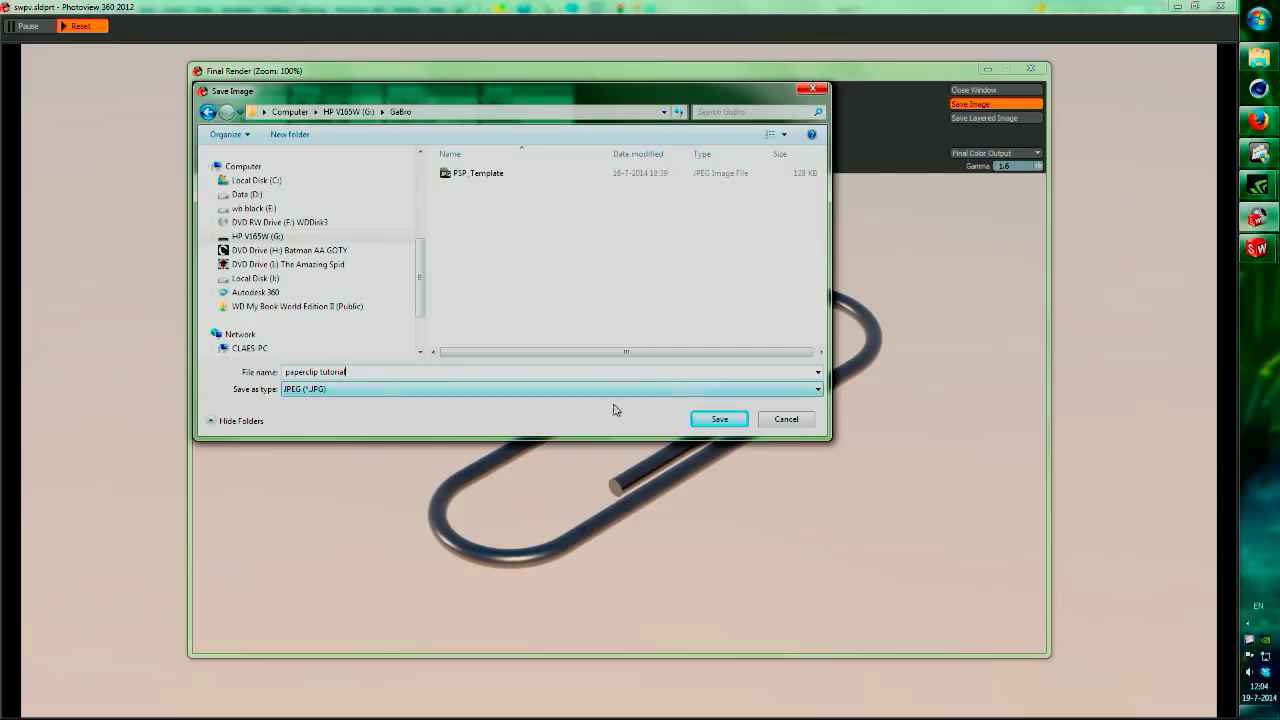
click(606, 389)
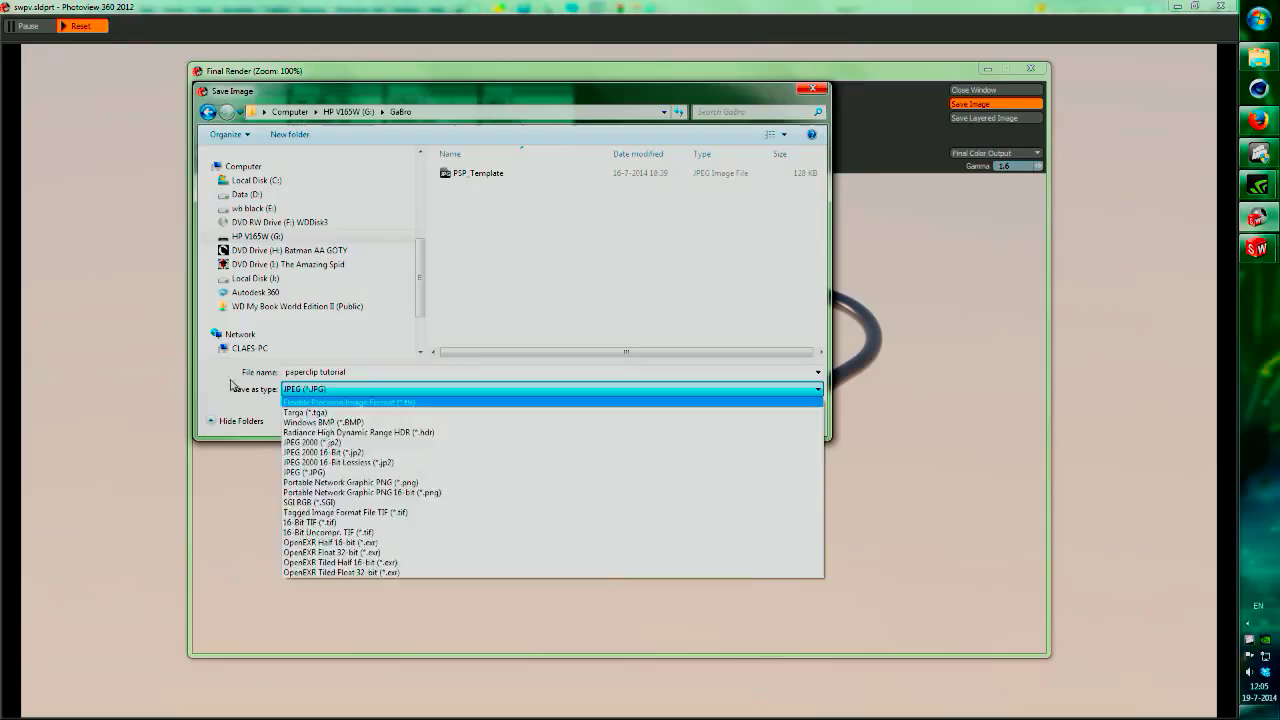
click(368, 385)
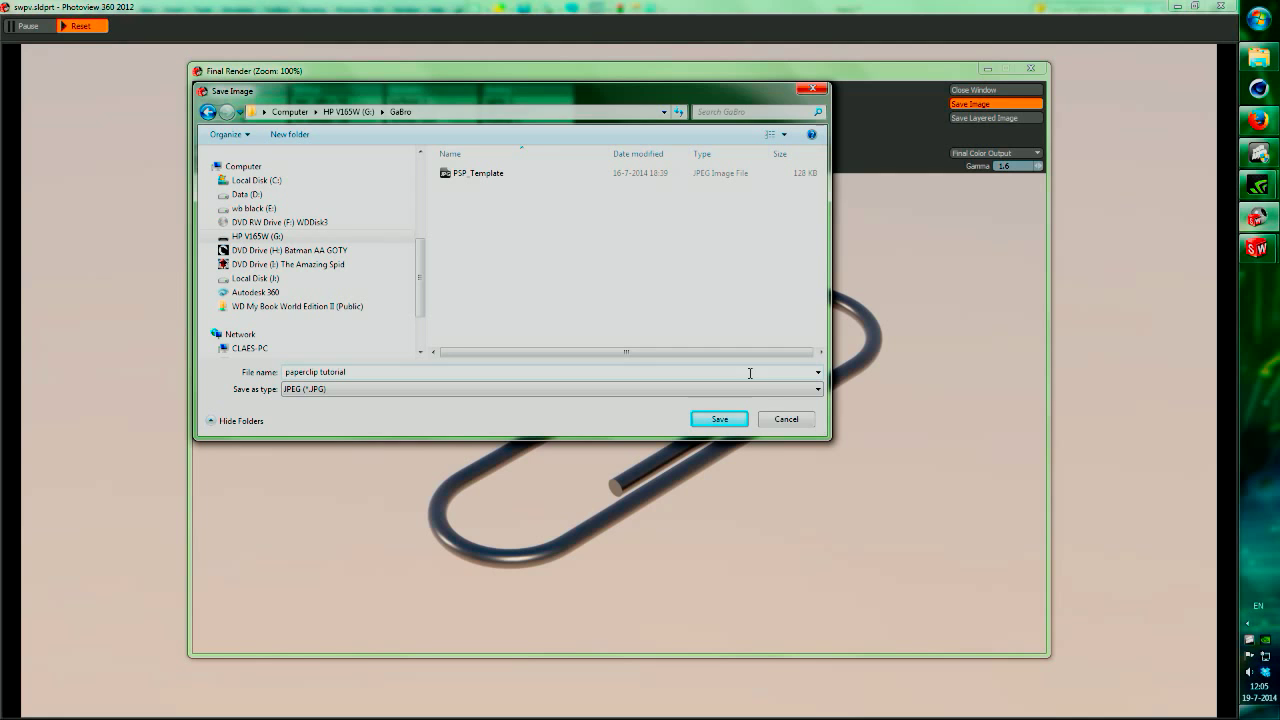
click(721, 419)
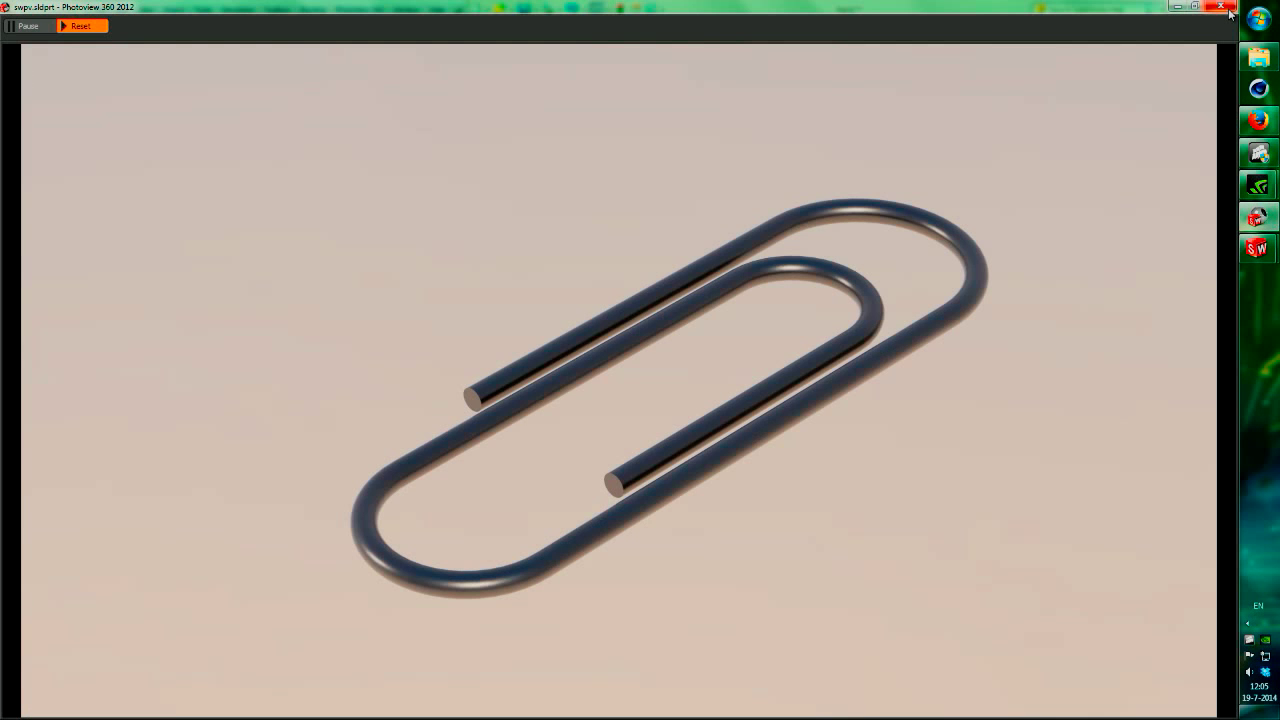
Minimize the render window, orbit the paperclip to a new angle, then restore and minimize the window again
click(1177, 6)
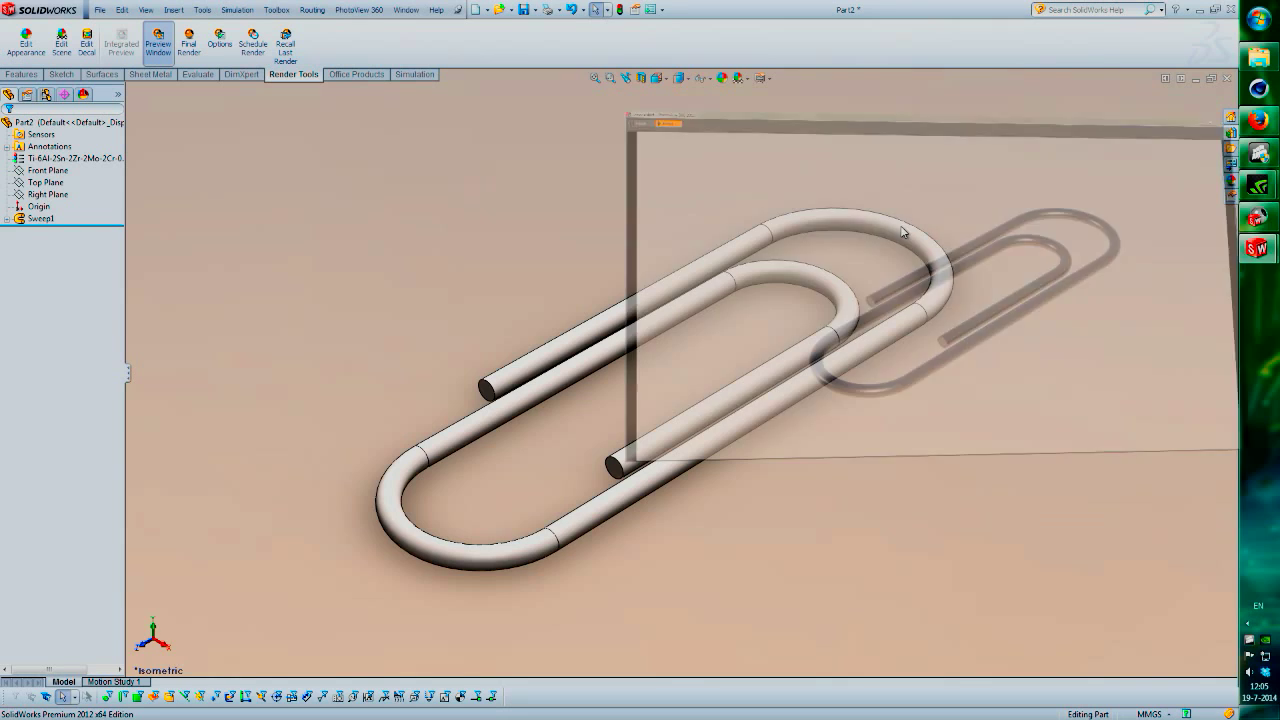
middle_drag(826, 258, 800, 245)
click(1258, 217)
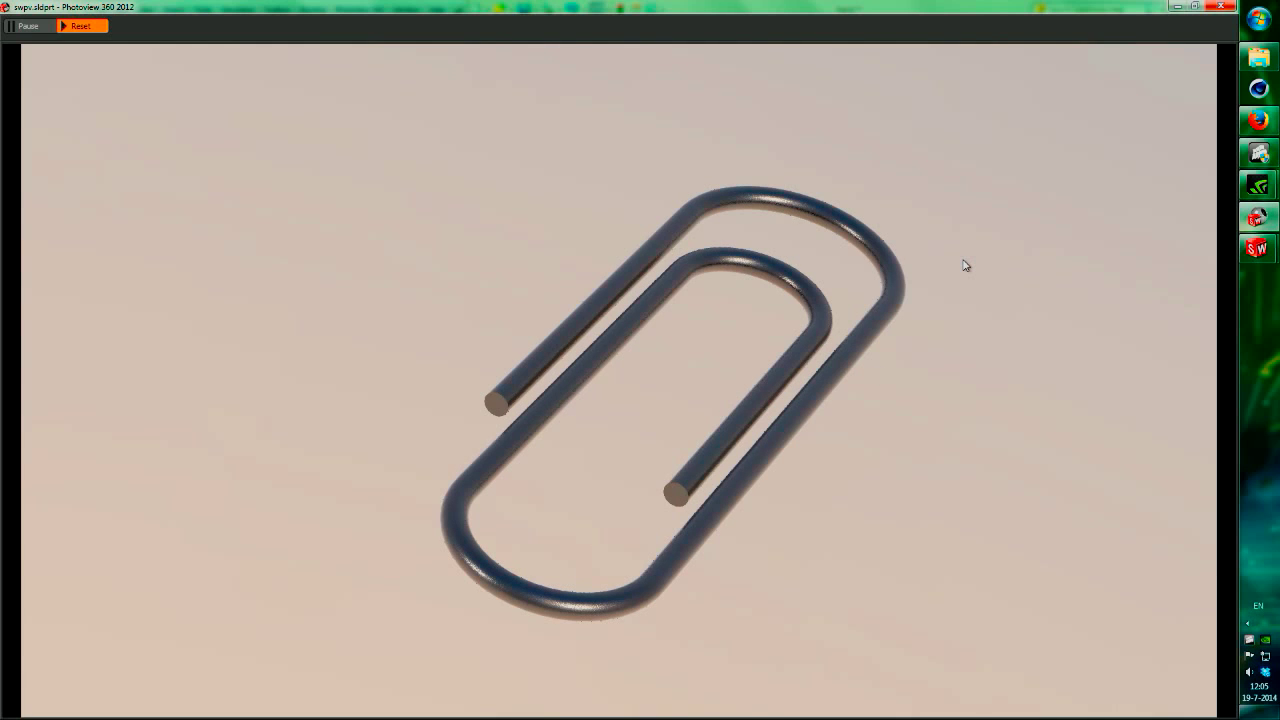
click(1177, 6)
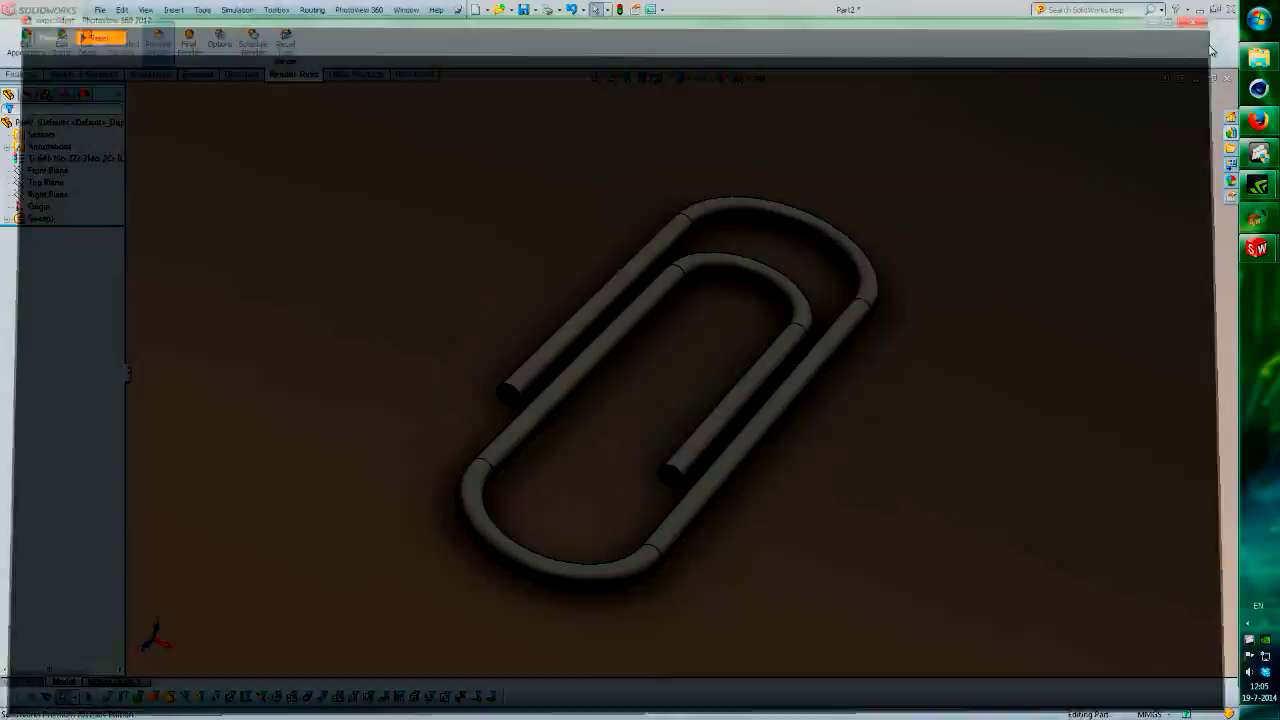